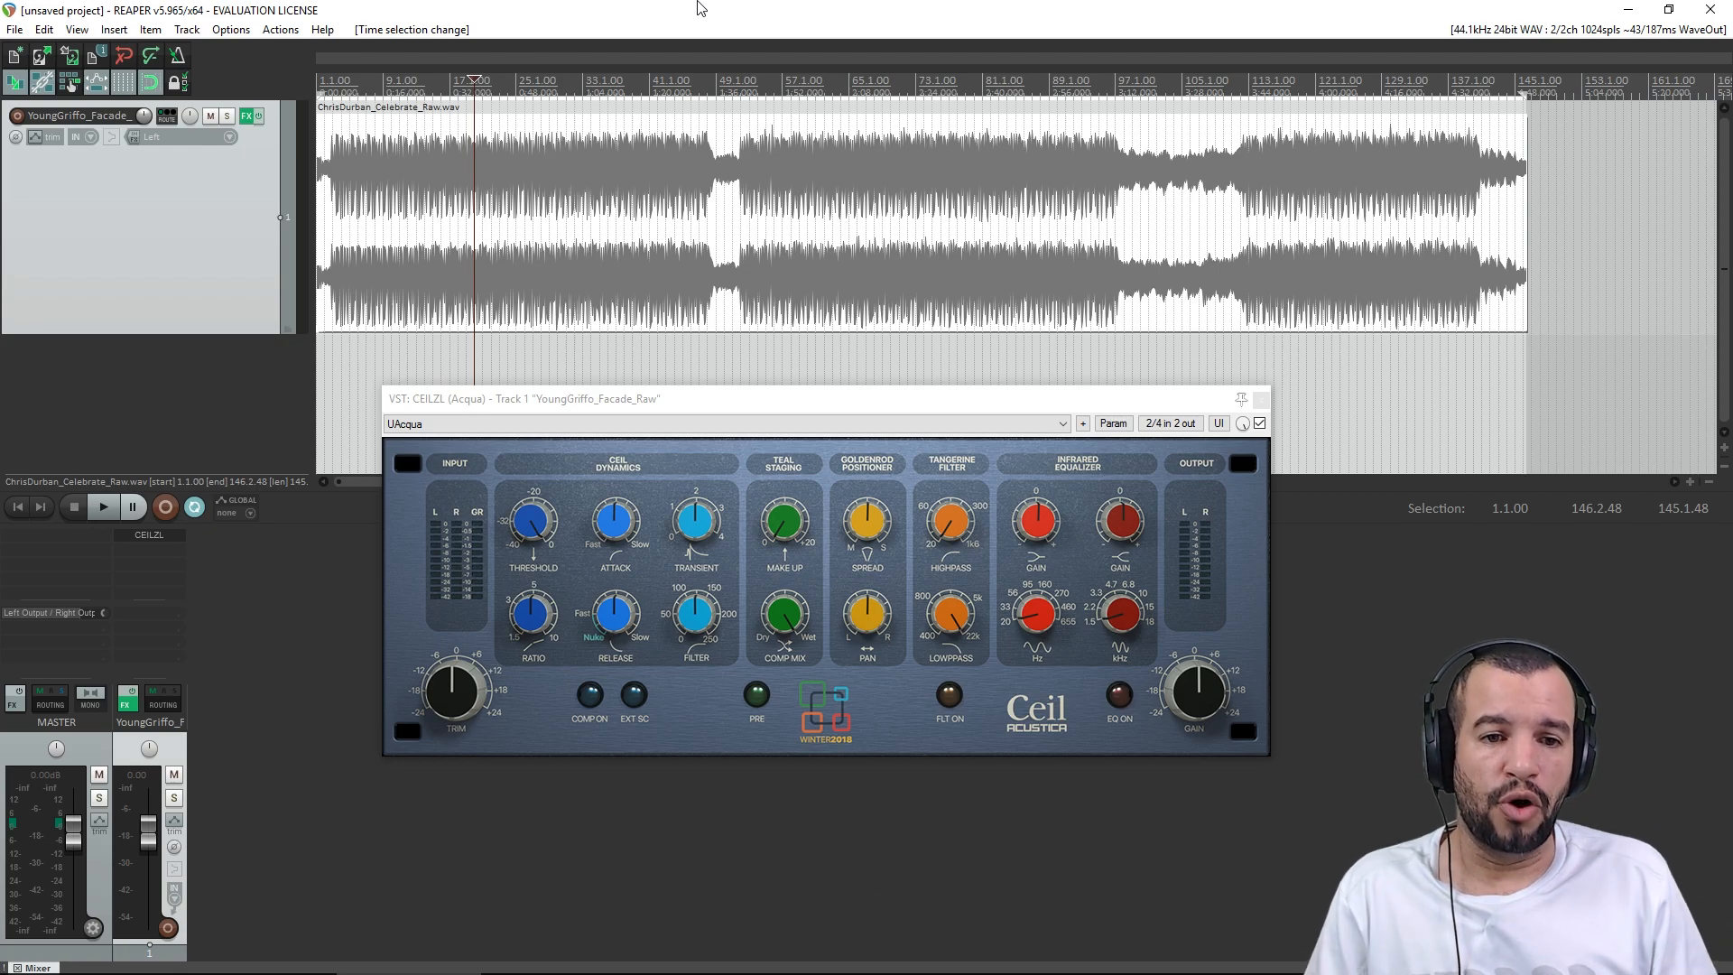
- Move the CEILZL plug-in window clear of the waveform and try the Ratio and Filter knobs in the dynamics section
{"action": "left_click_drag", "start_coordinate": [910, 407], "coordinate": [819, 498]}
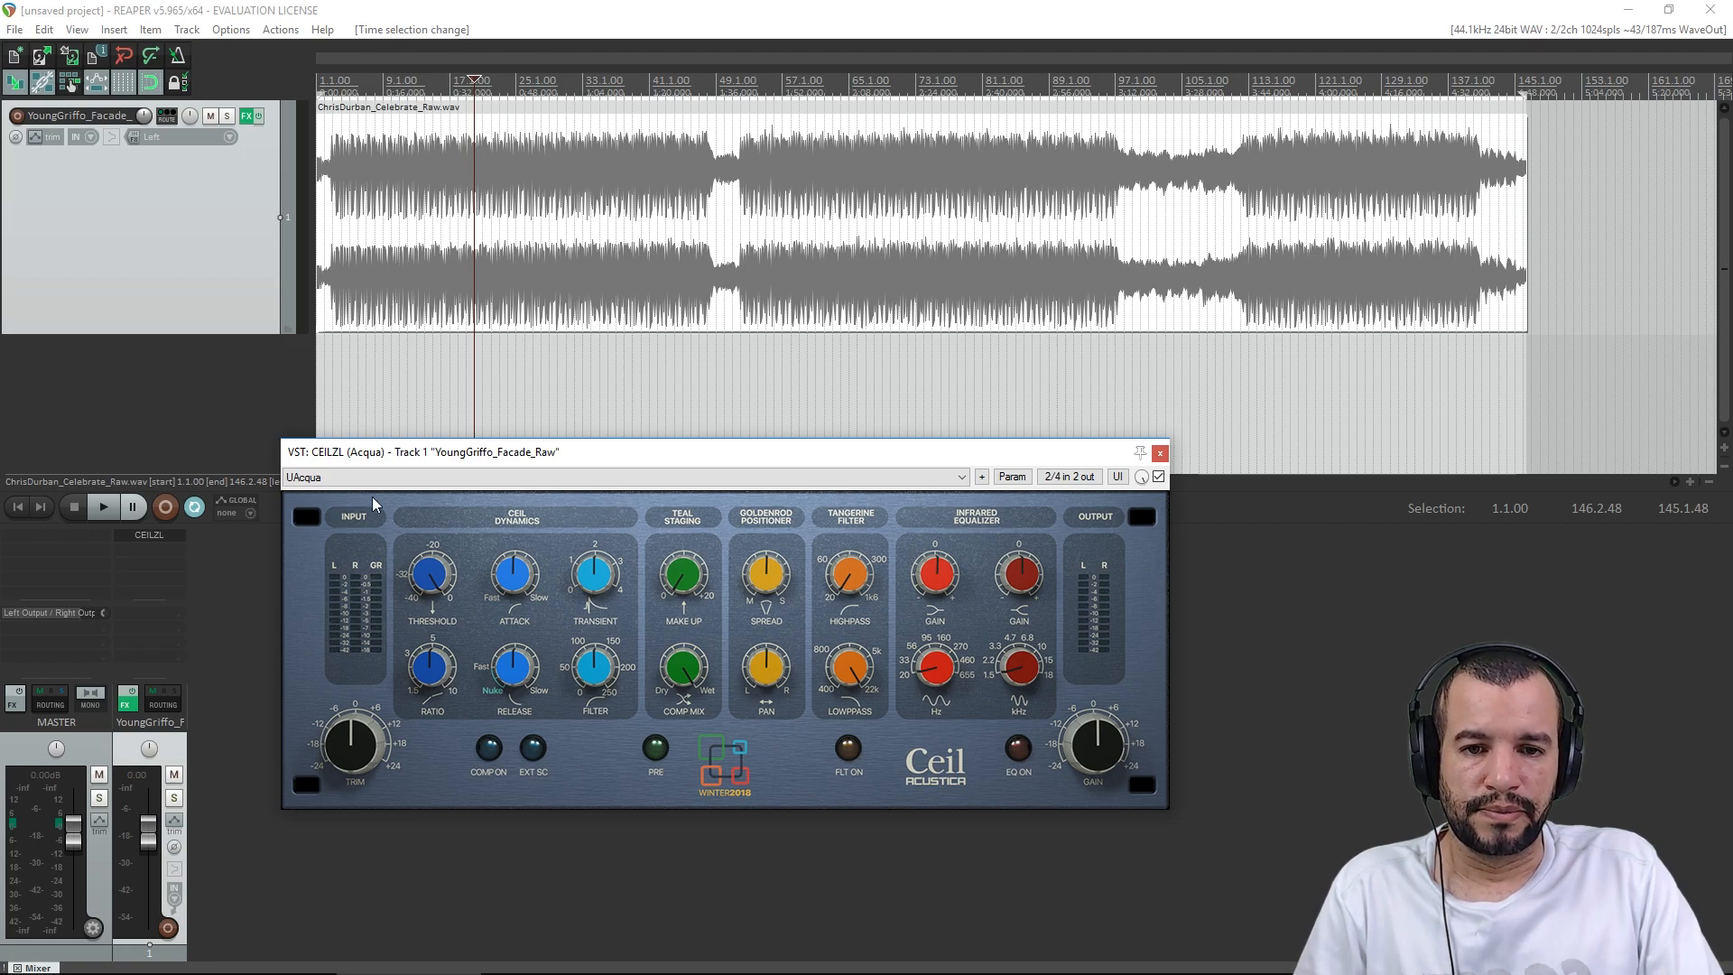
{"action": "left_click_drag", "start_coordinate": [444, 674], "coordinate": [422, 693]}
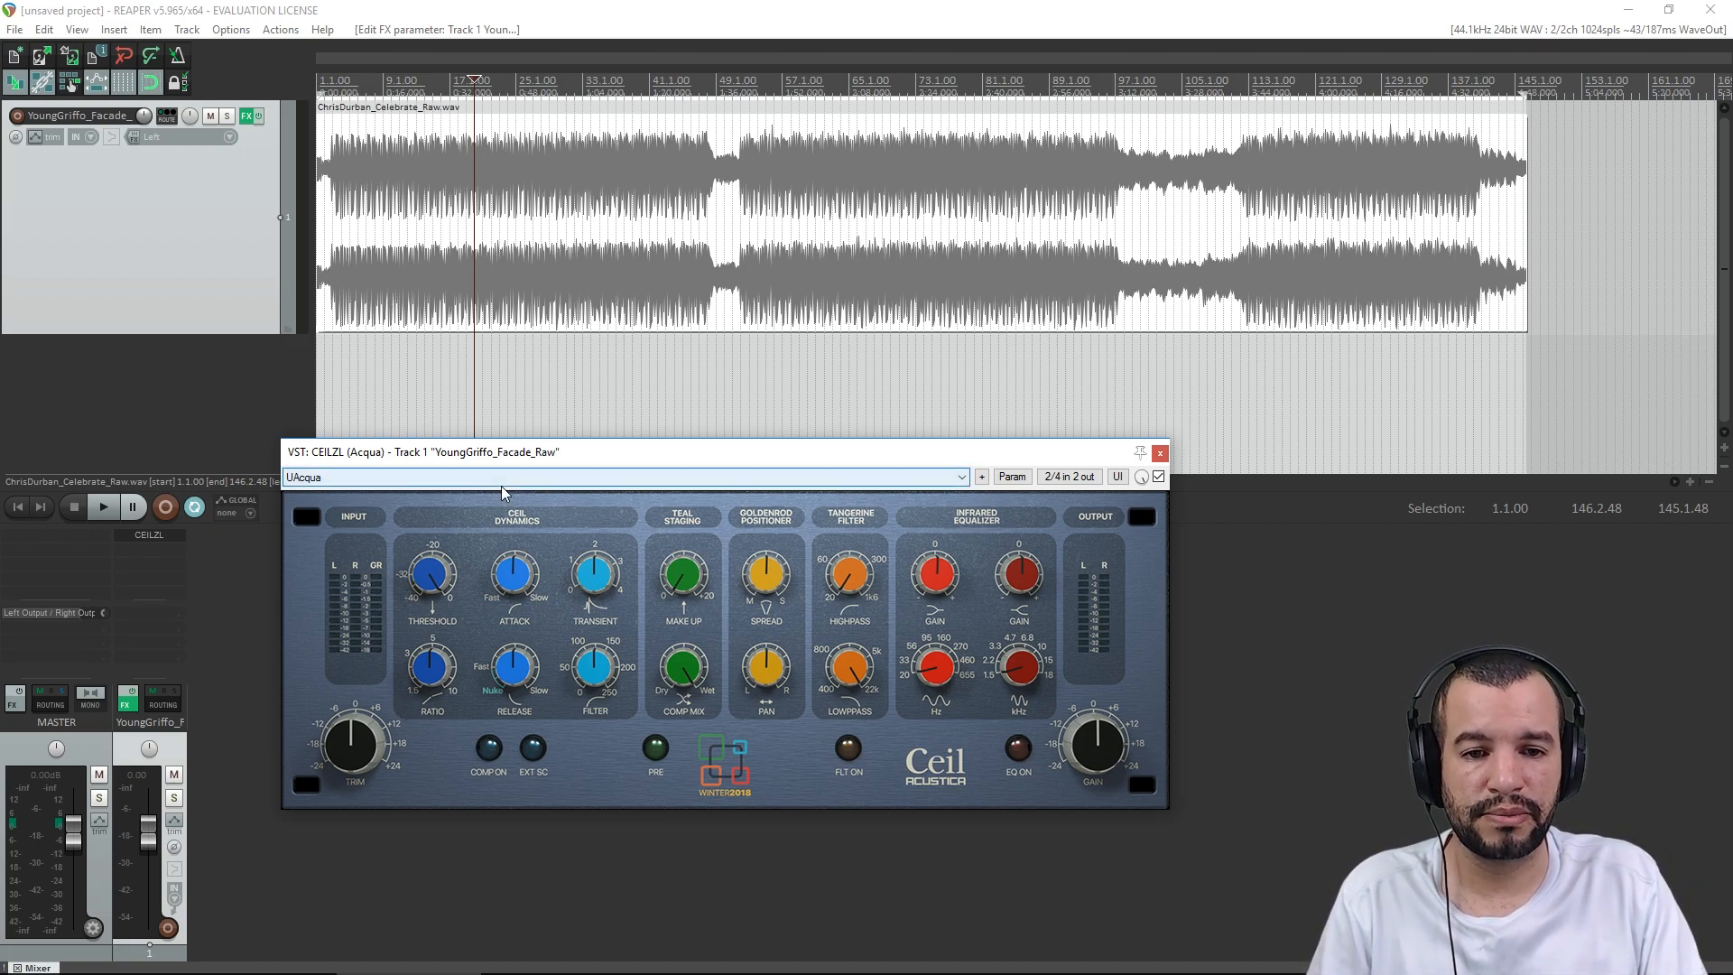
{"action": "mouse_move", "coordinate": [585, 675]}
{"action": "left_mouse_down"}
{"action": "mouse_move", "coordinate": [589, 652]}
{"action": "mouse_move", "coordinate": [599, 744]}
{"action": "mouse_move", "coordinate": [593, 683]}
{"action": "left_mouse_up"}
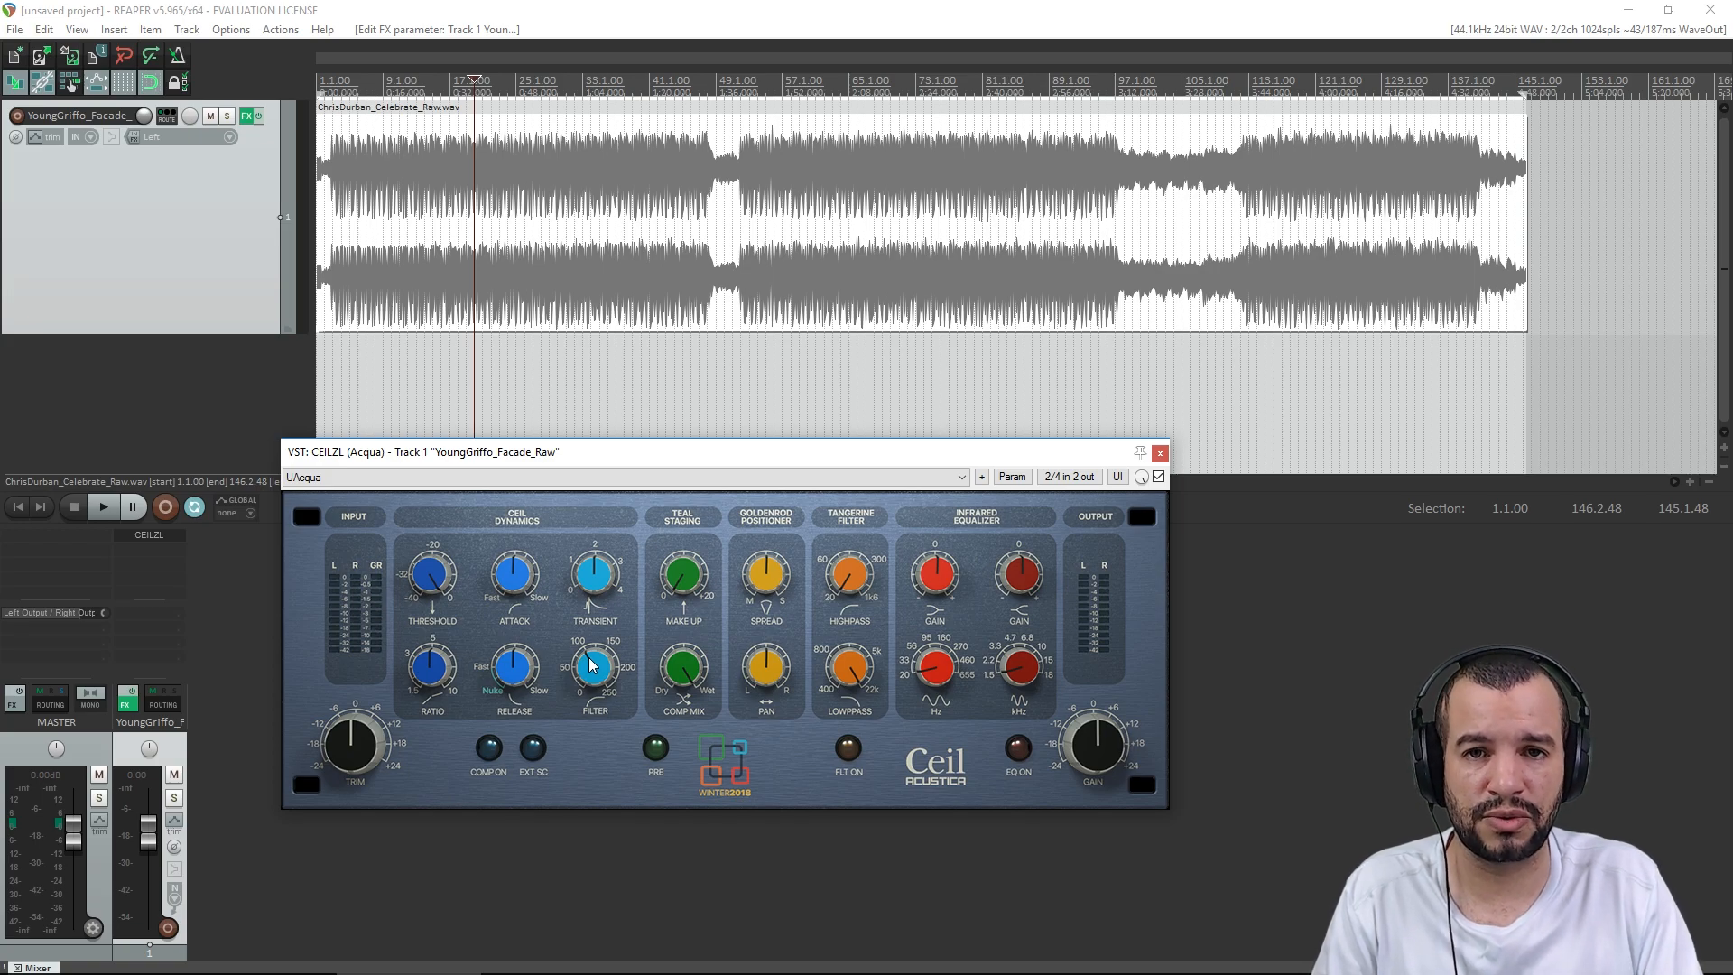
{"action": "mouse_move", "coordinate": [590, 658]}
{"action": "left_mouse_down"}
{"action": "mouse_move", "coordinate": [580, 669]}
{"action": "mouse_move", "coordinate": [601, 667]}
{"action": "left_mouse_up"}
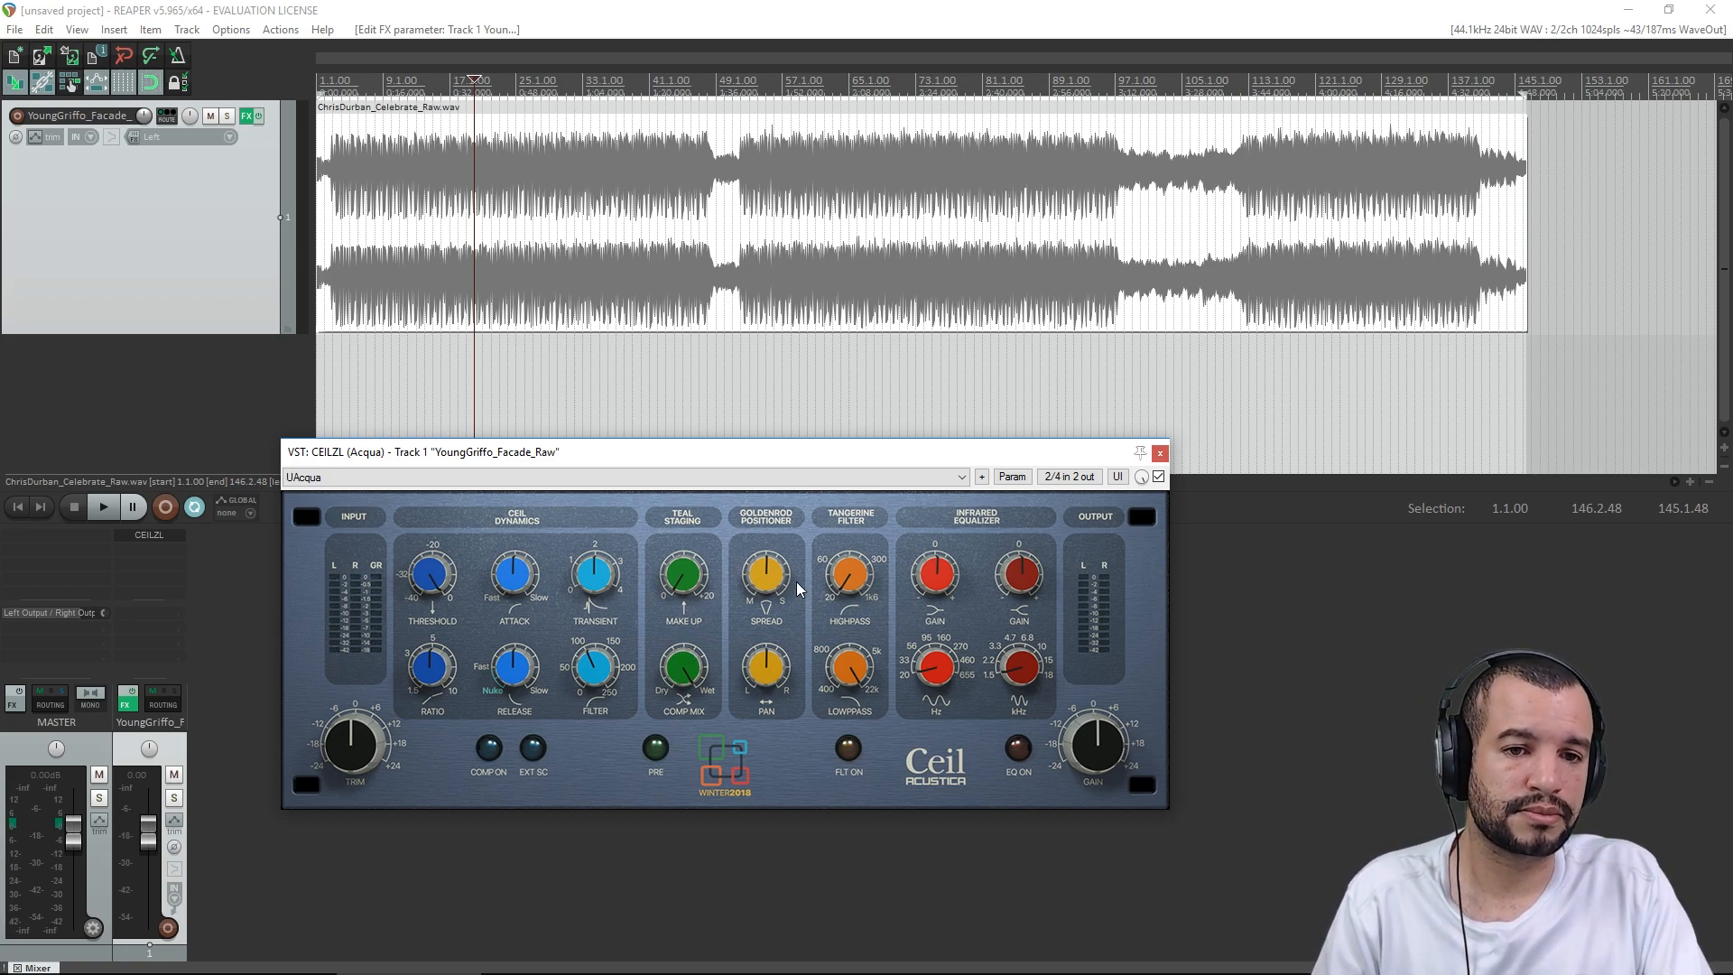
- Try the Spread and Pan knobs of the Goldenrod Positioner and return them to their centre positions
{"action": "mouse_move", "coordinate": [769, 569]}
{"action": "left_mouse_down"}
{"action": "mouse_move", "coordinate": [798, 597]}
{"action": "mouse_move", "coordinate": [781, 598]}
{"action": "mouse_move", "coordinate": [801, 575]}
{"action": "mouse_move", "coordinate": [769, 552]}
{"action": "left_mouse_up"}
{"action": "mouse_move", "coordinate": [767, 675]}
{"action": "left_mouse_down"}
{"action": "mouse_move", "coordinate": [783, 641]}
{"action": "mouse_move", "coordinate": [778, 677]}
{"action": "left_mouse_up"}
{"action": "double_click", "coordinate": [777, 677]}
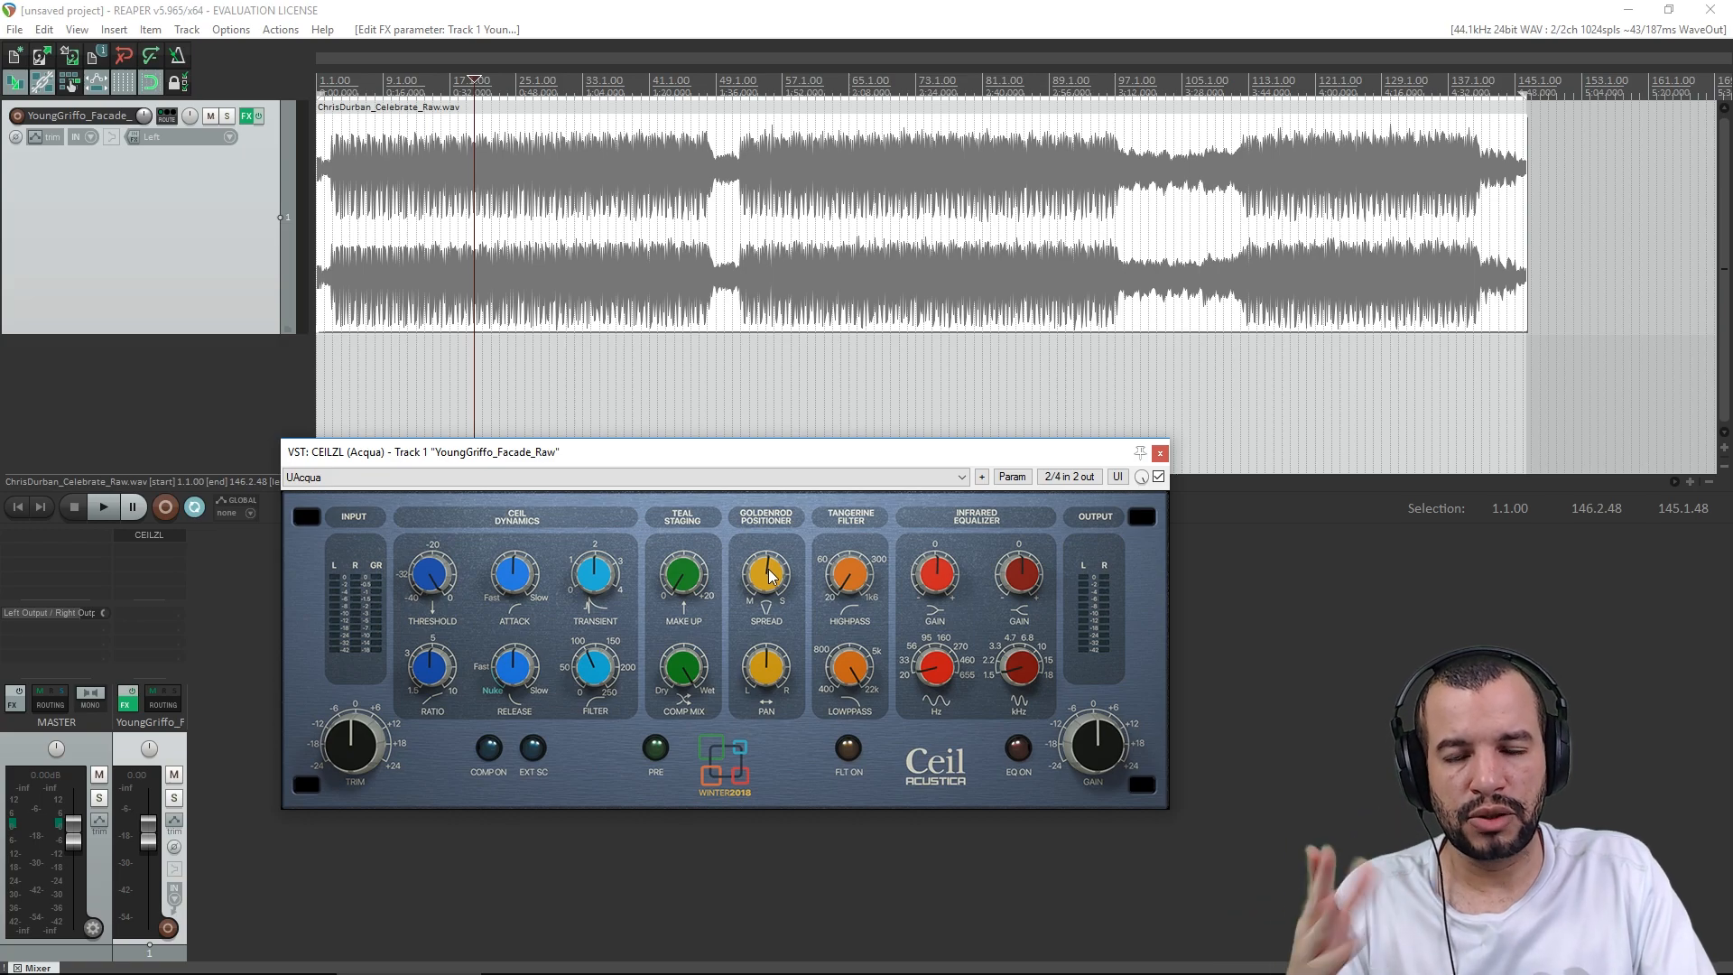
{"action": "left_click_drag", "start_coordinate": [769, 575], "coordinate": [763, 551]}
{"action": "double_click", "coordinate": [763, 568]}
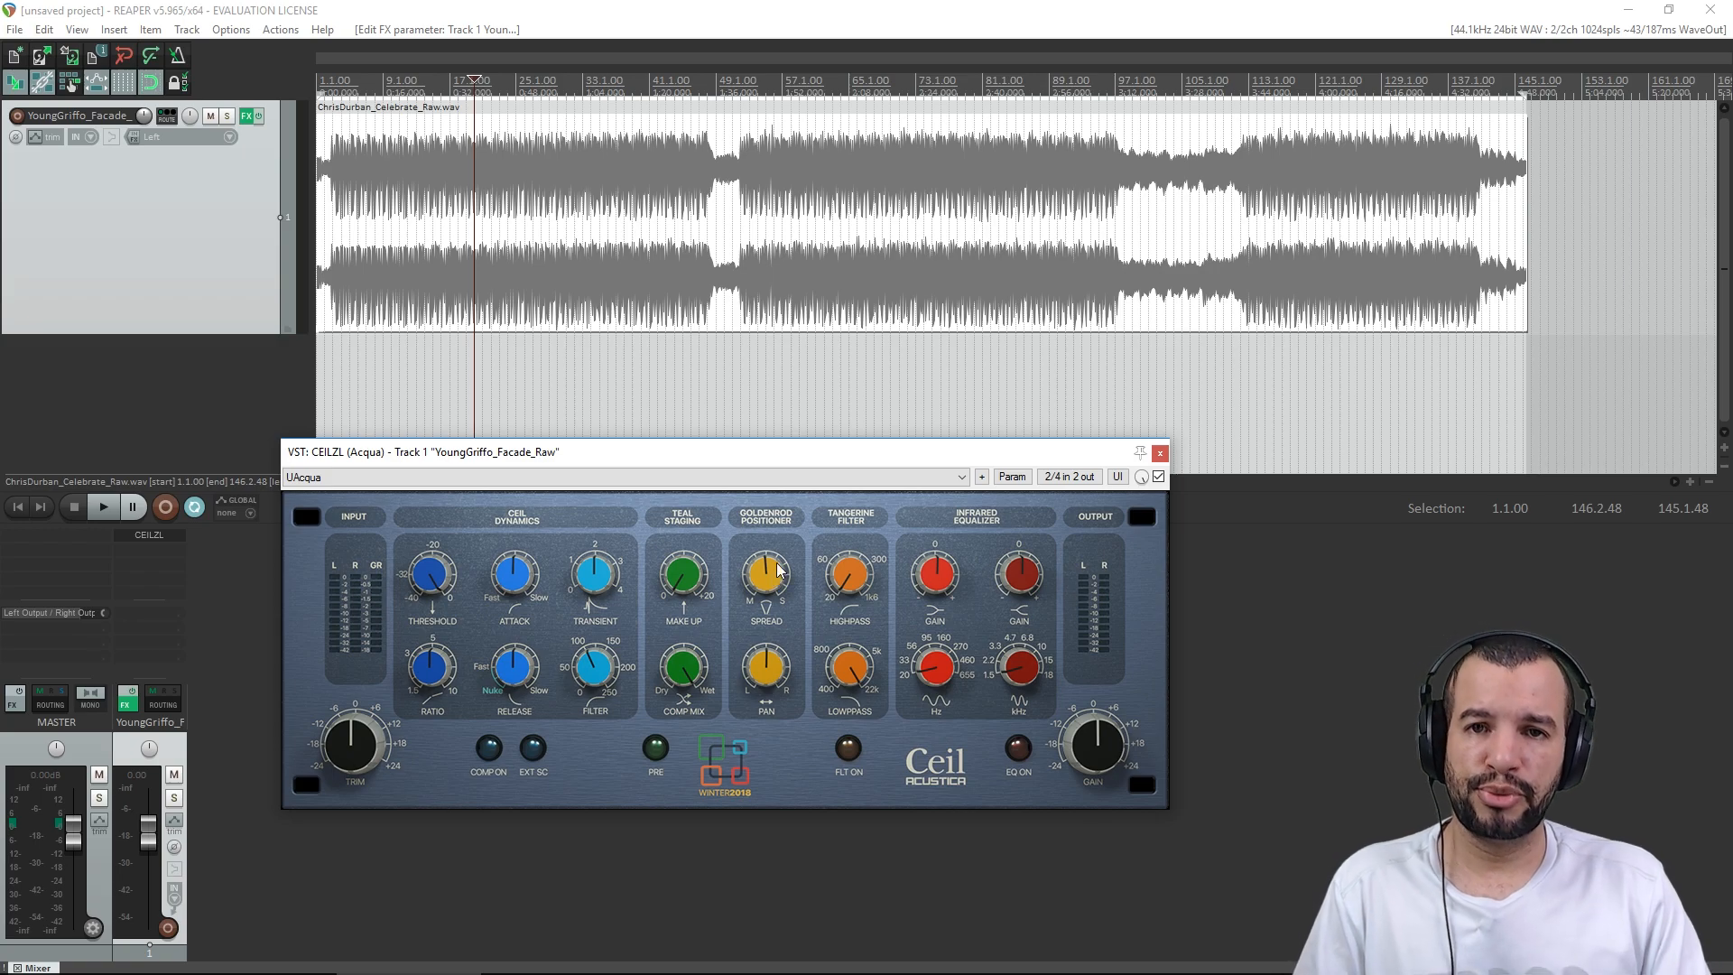
- Sweep the Spread knob toward S, back toward M, and out toward S again
{"action": "scroll", "coordinate": [782, 566], "scroll_direction": "up", "scroll_amount": 1}
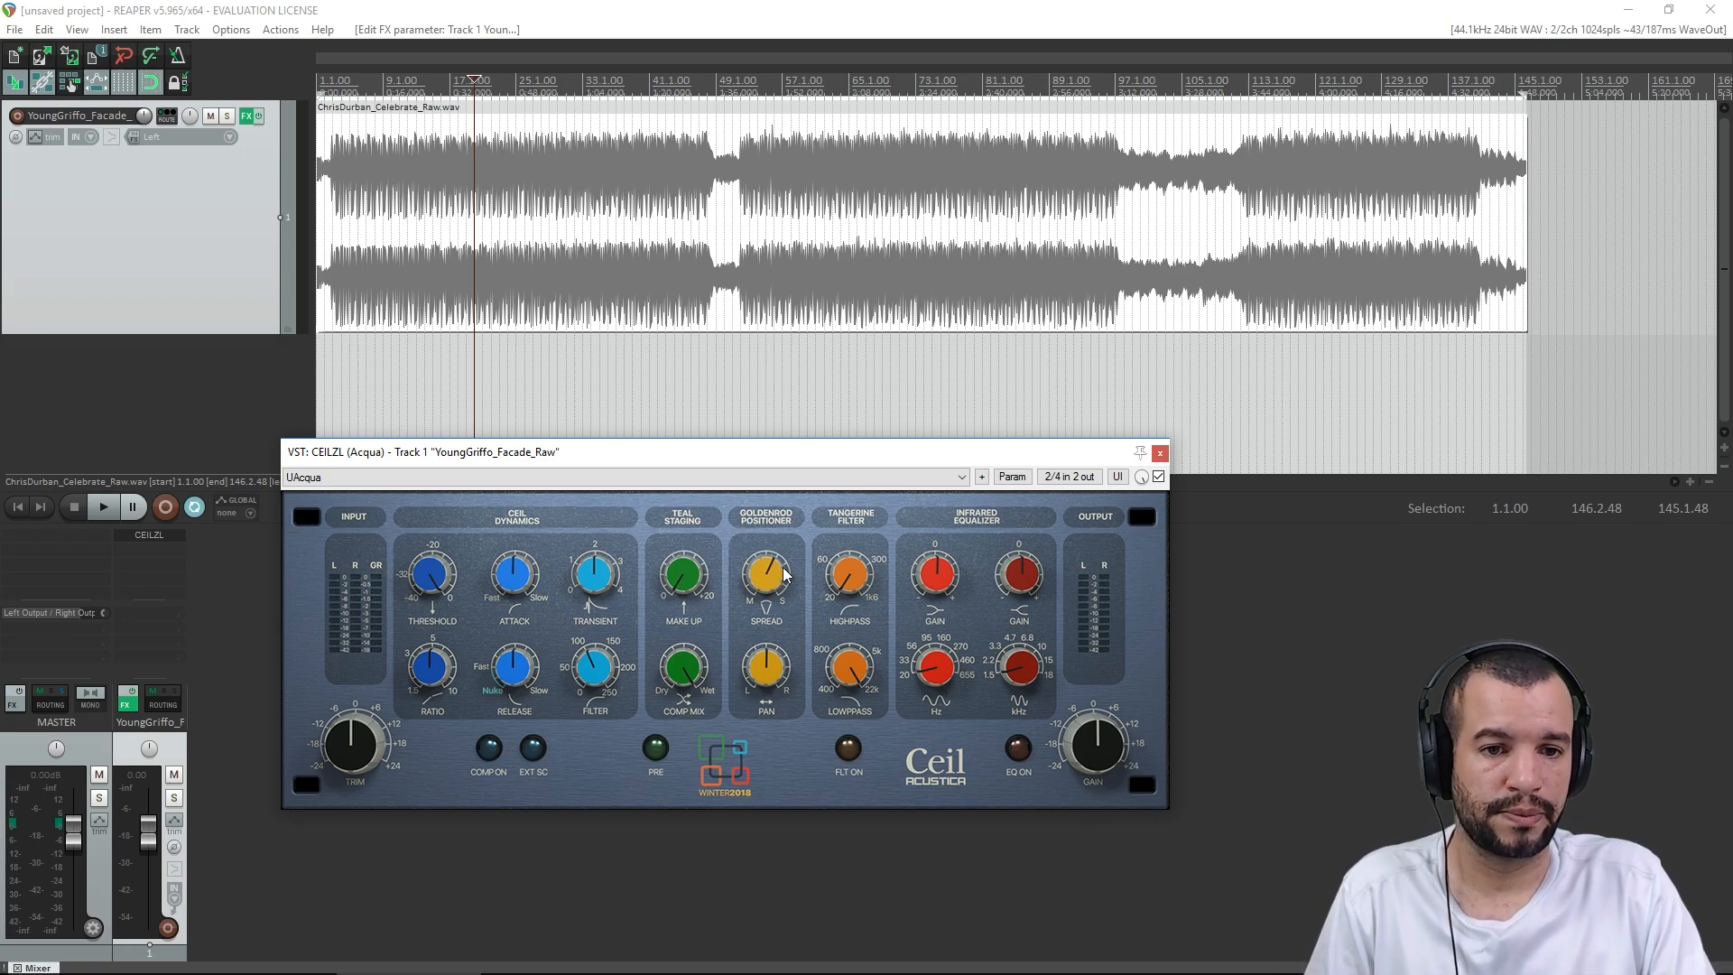
{"action": "scroll", "coordinate": [789, 571], "scroll_direction": "up", "scroll_amount": 1}
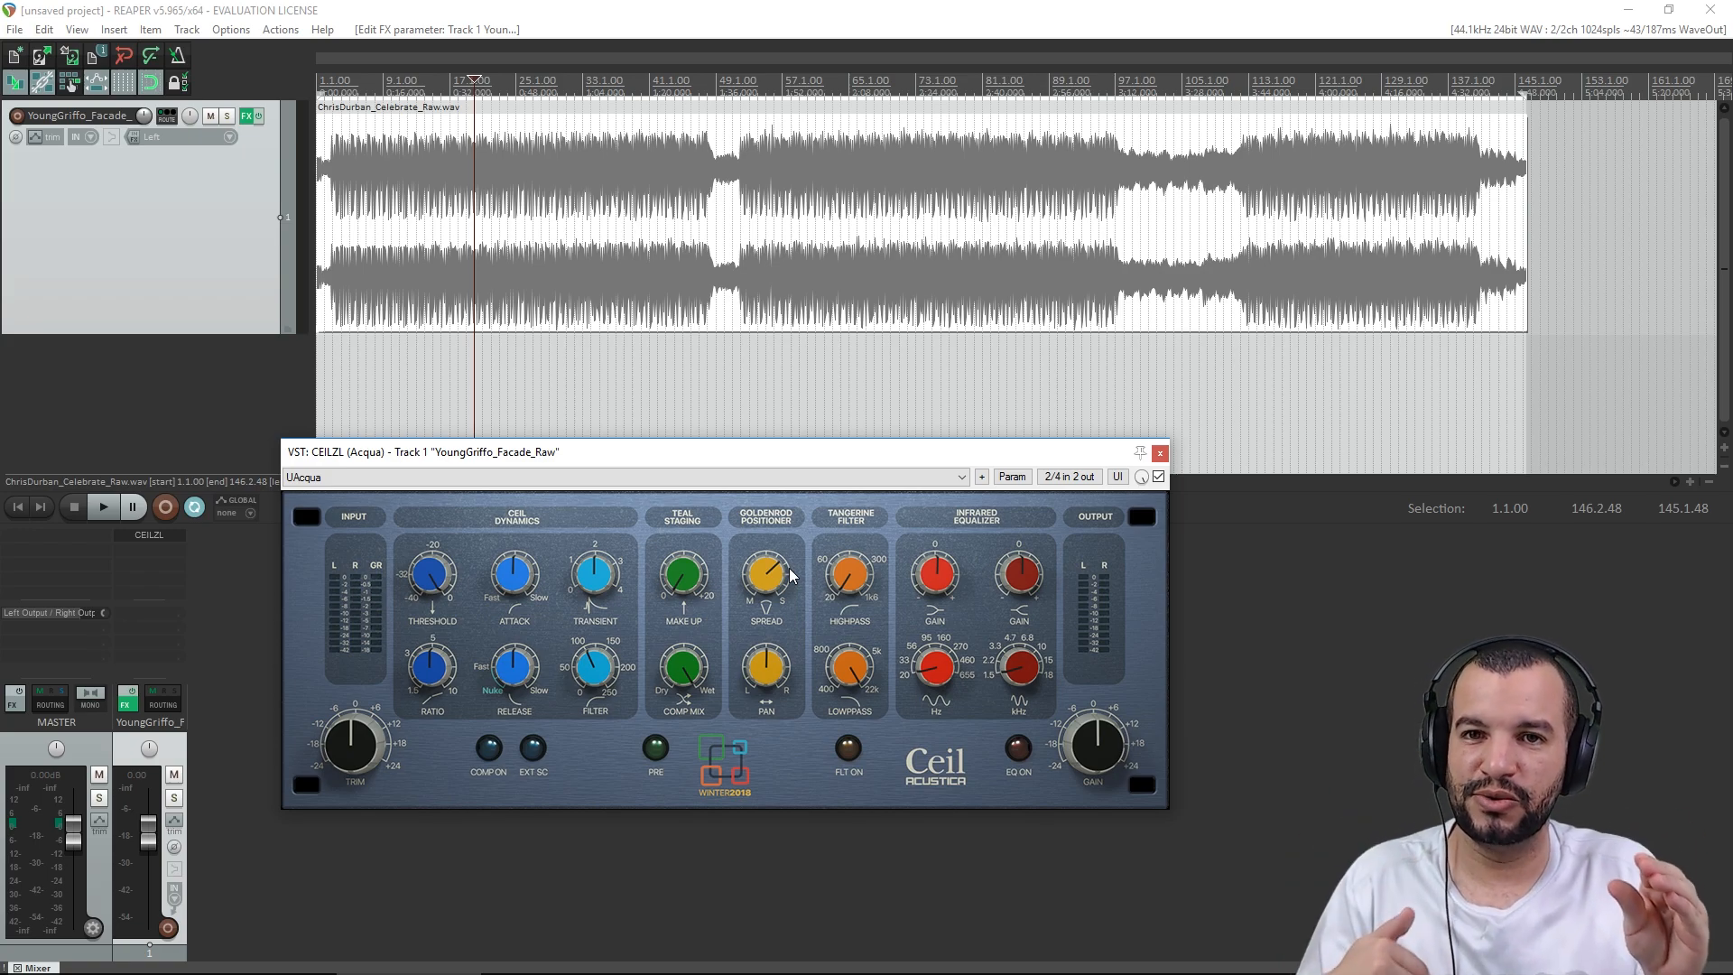
{"action": "mouse_move", "coordinate": [791, 575]}
{"action": "left_mouse_down"}
{"action": "mouse_move", "coordinate": [738, 579]}
{"action": "mouse_move", "coordinate": [786, 579]}
{"action": "left_mouse_up"}
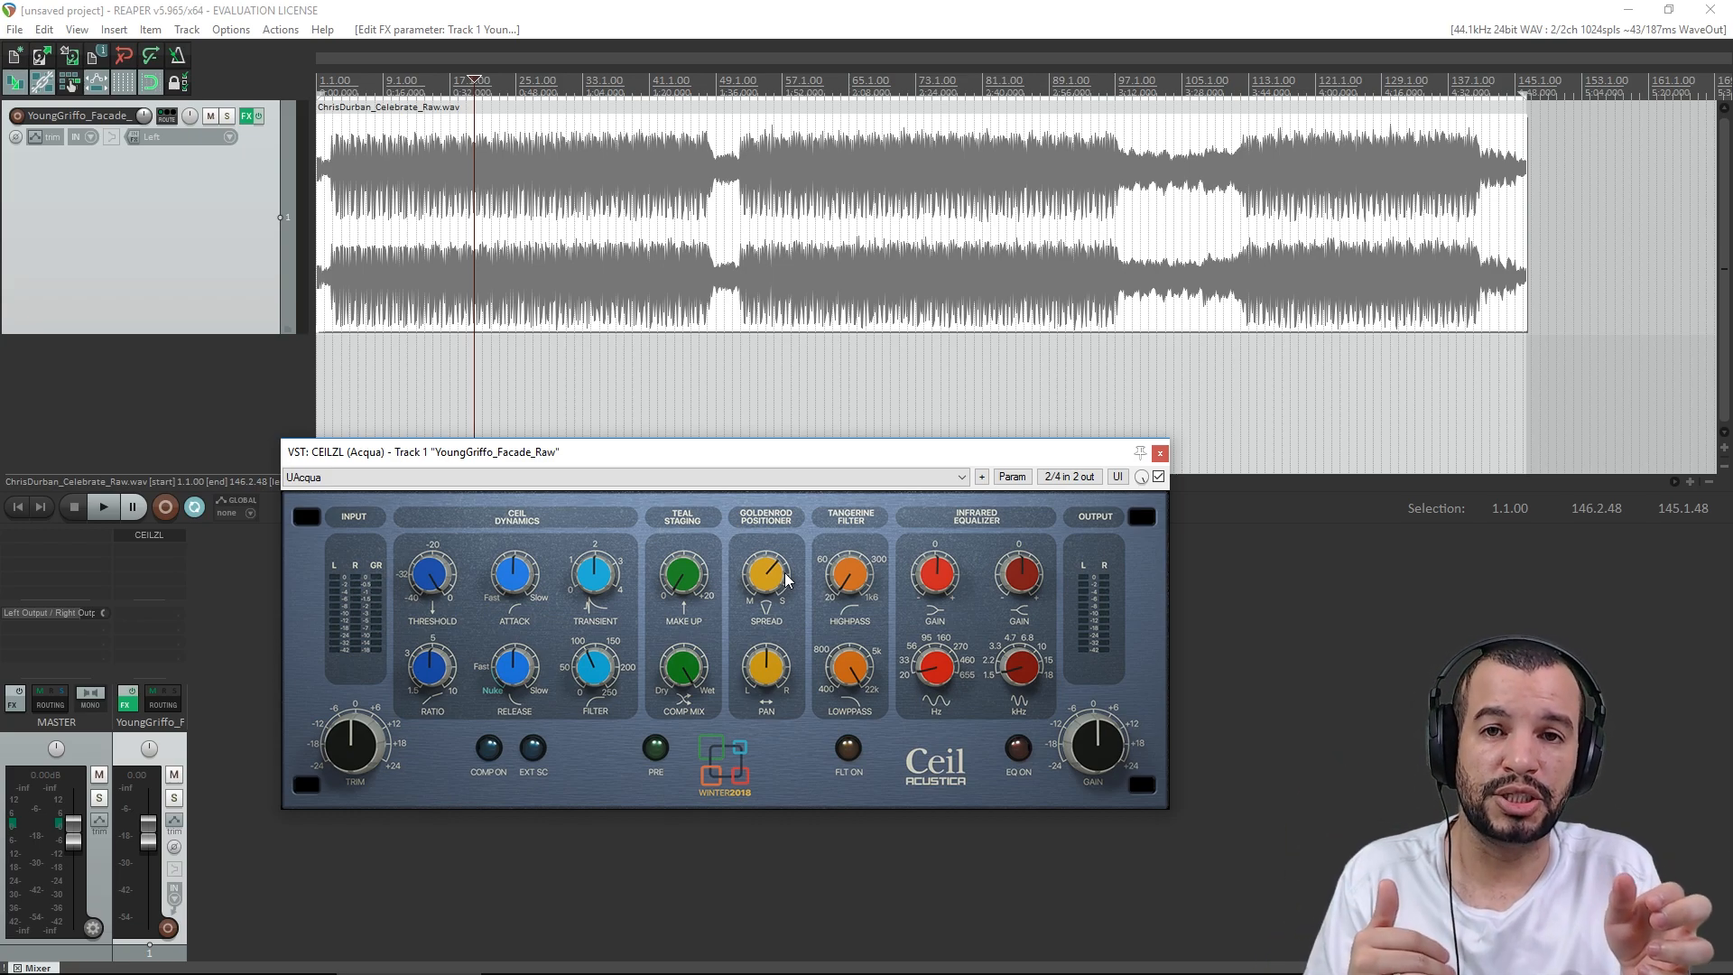
{"action": "left_click_drag", "start_coordinate": [785, 579], "coordinate": [748, 608]}
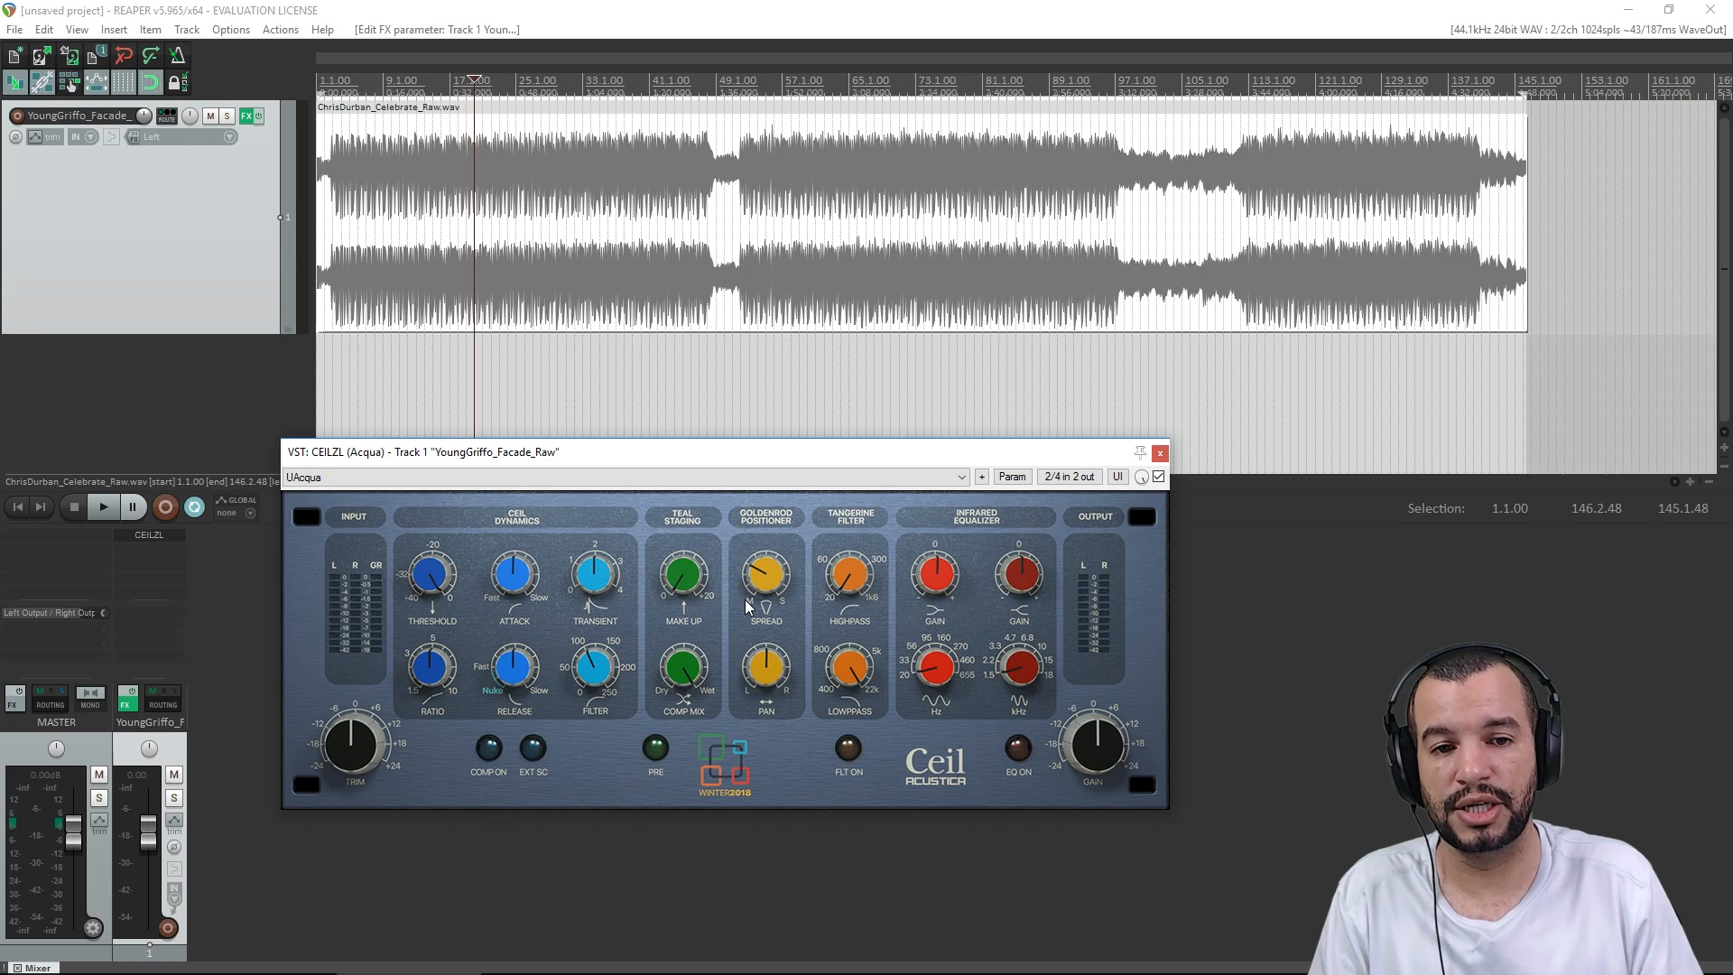
{"action": "left_click_drag", "start_coordinate": [761, 573], "coordinate": [798, 570]}
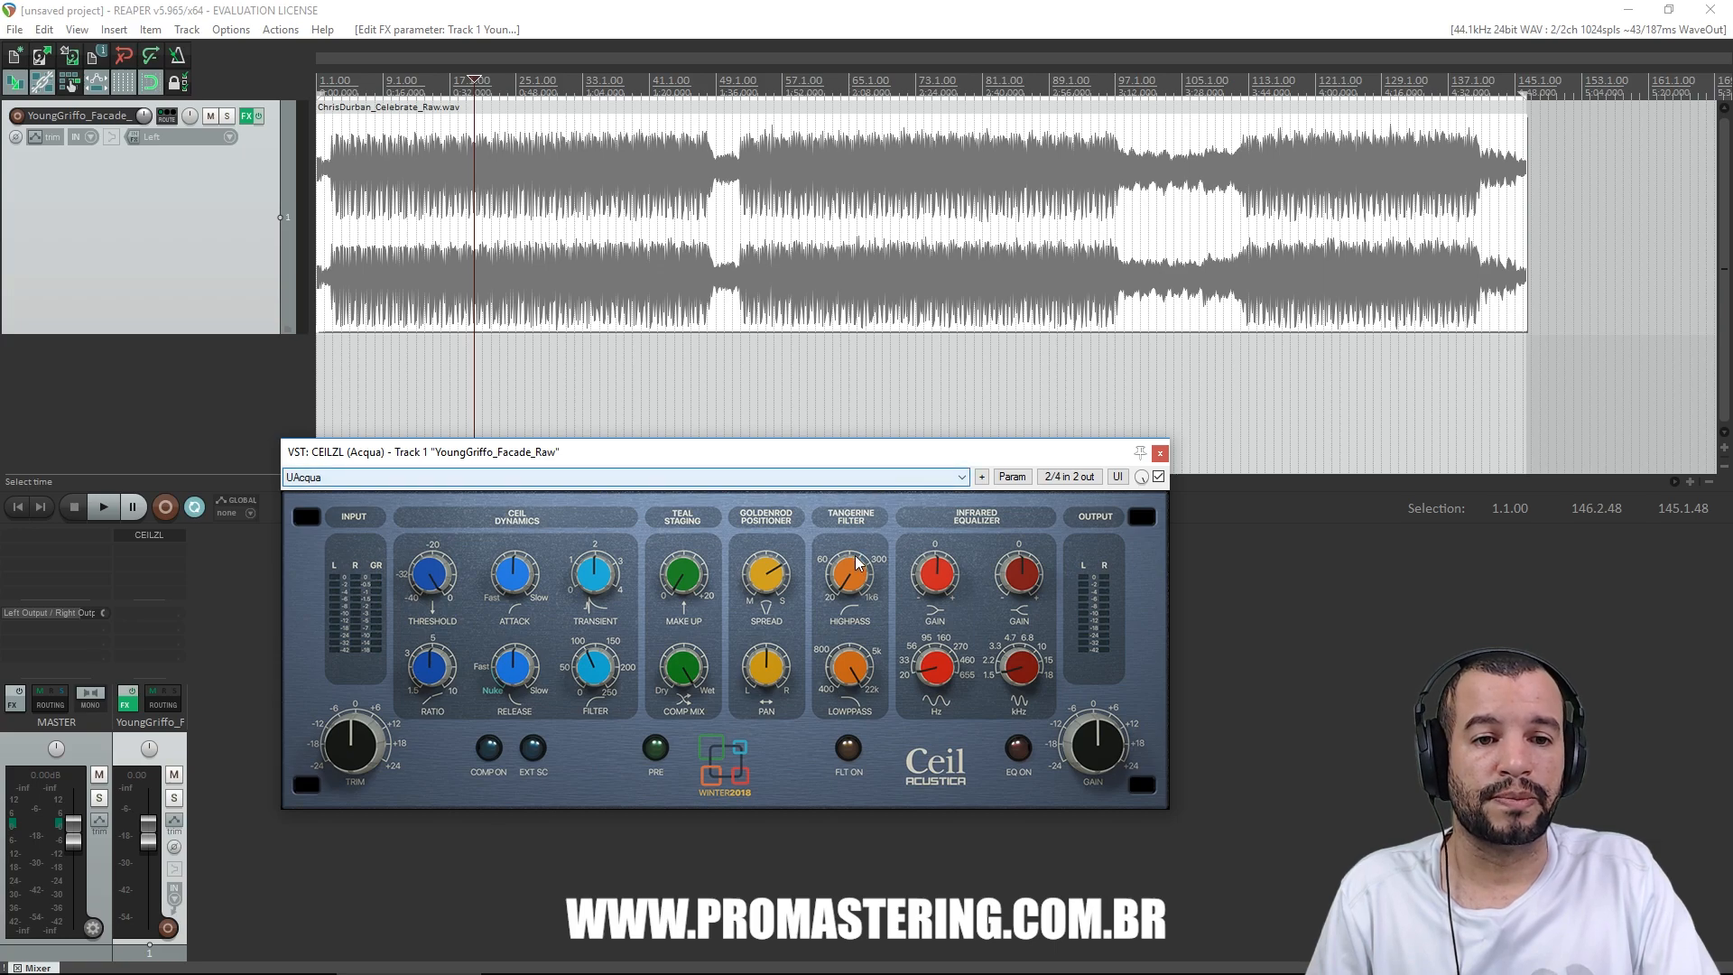
- Try the Highpass filter knob and the low and high Gain knobs of the Infrared Equalizer
{"action": "left_click_drag", "start_coordinate": [853, 575], "coordinate": [853, 580]}
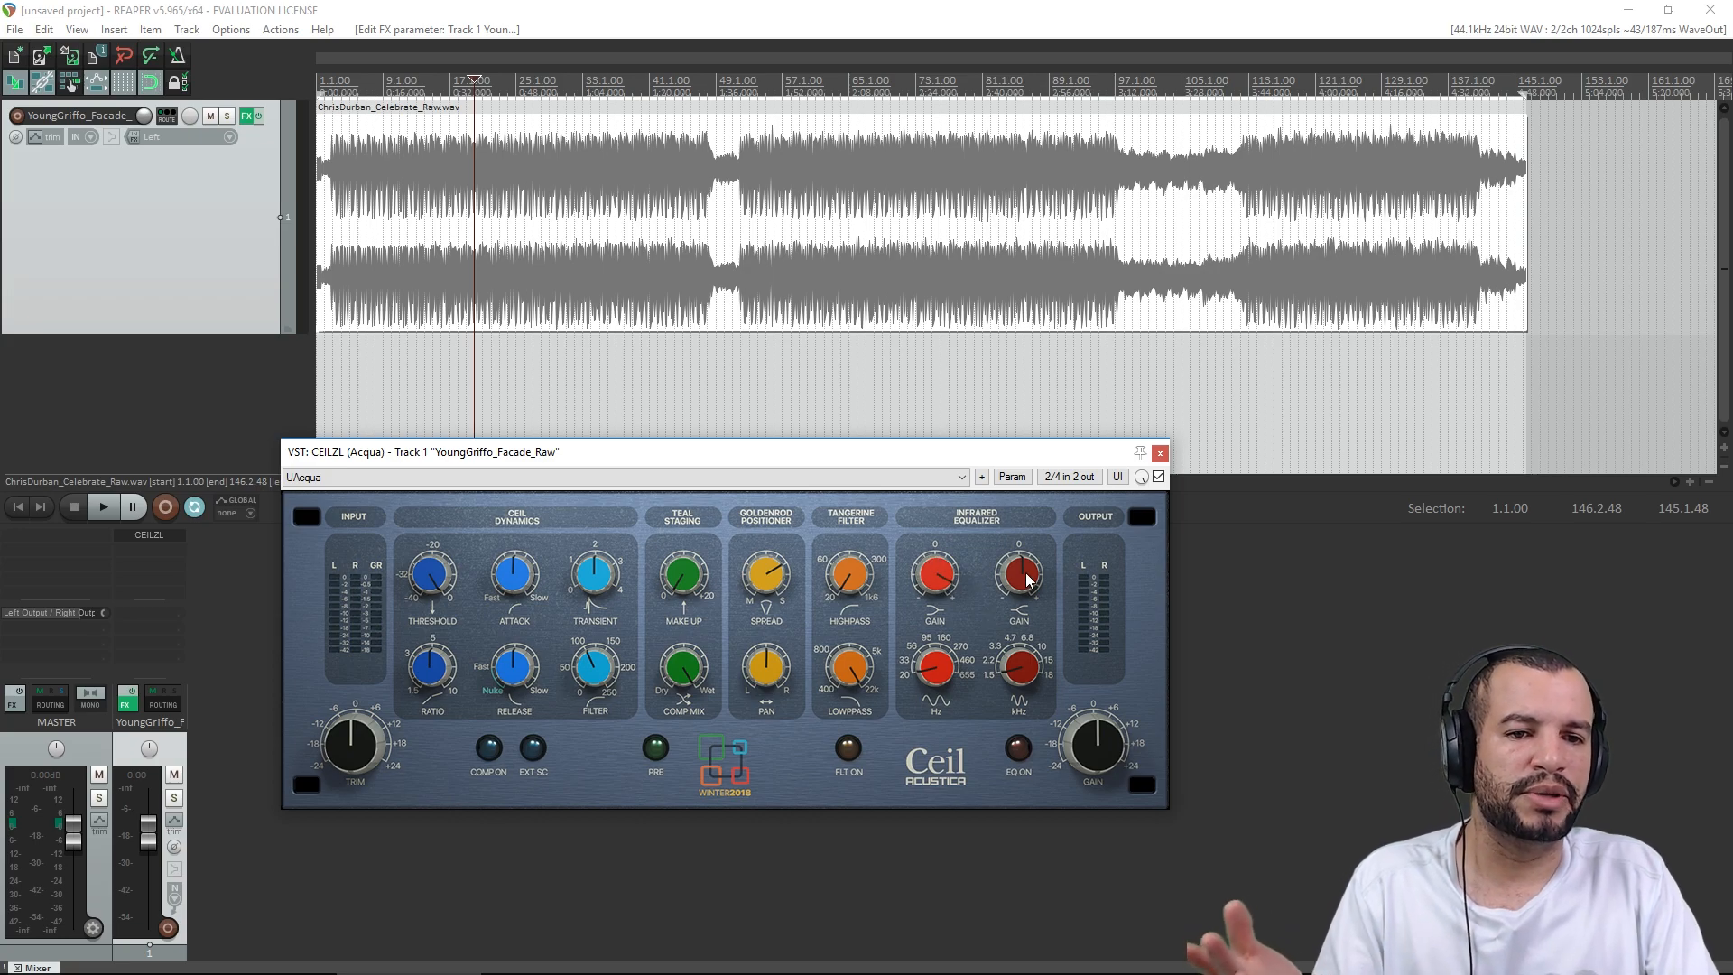
{"action": "left_click_drag", "start_coordinate": [1001, 567], "coordinate": [1002, 592]}
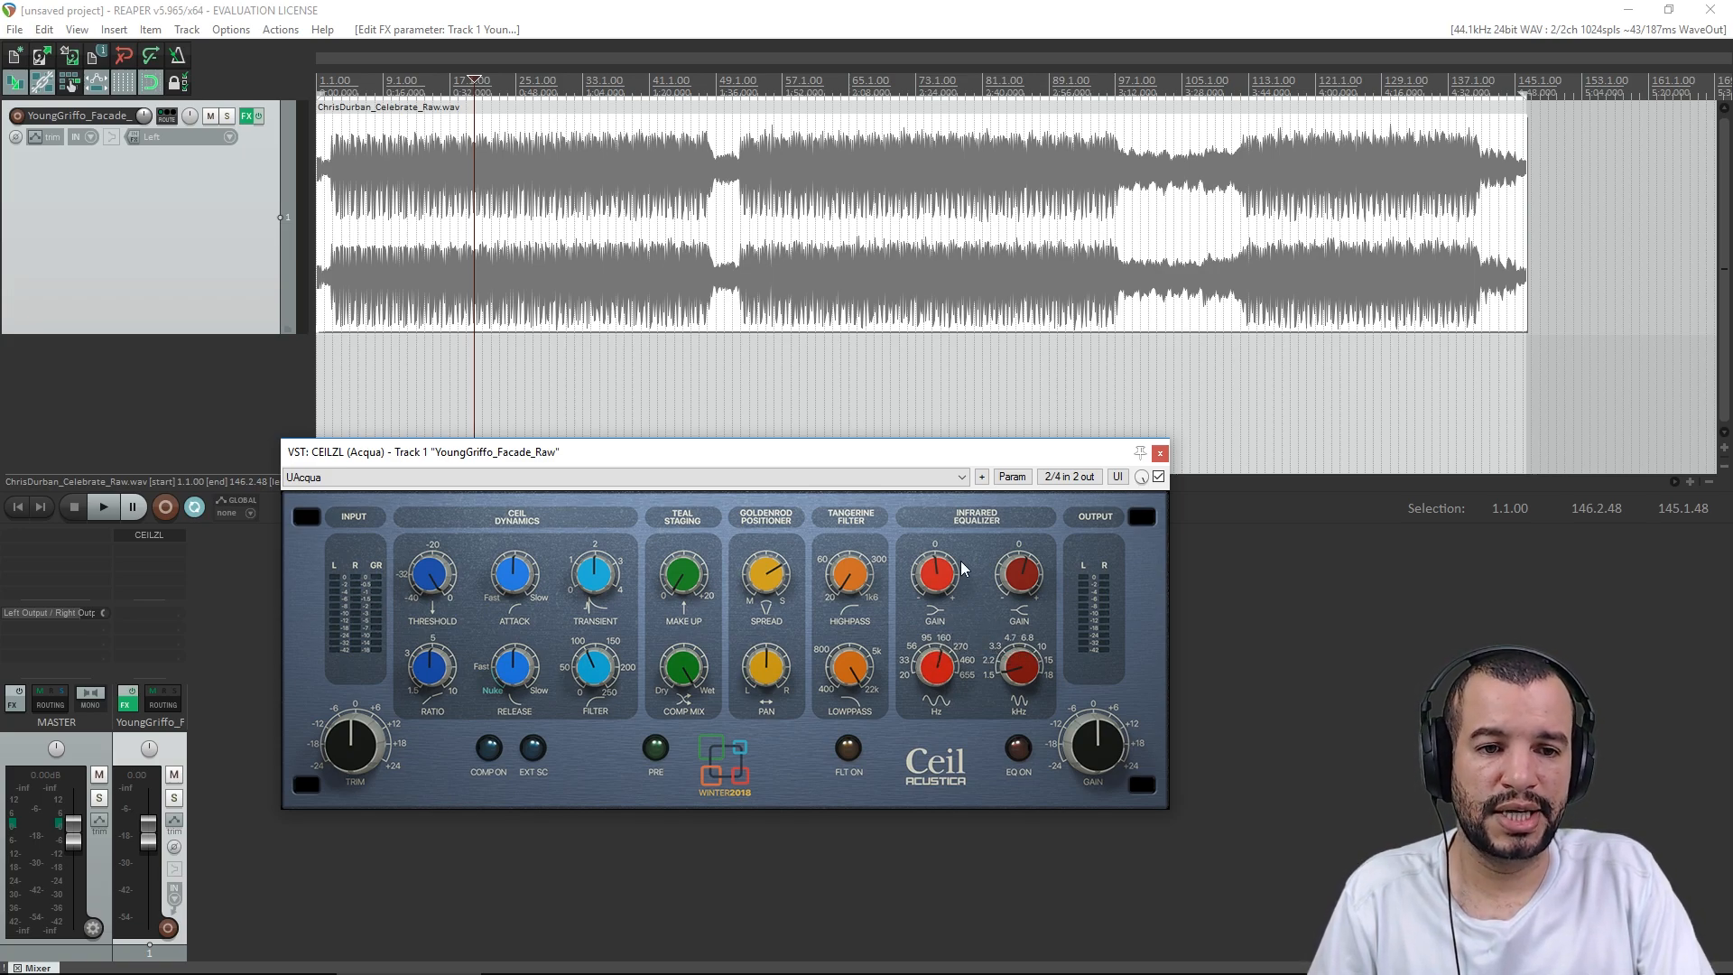
{"action": "left_click_drag", "start_coordinate": [948, 566], "coordinate": [947, 574]}
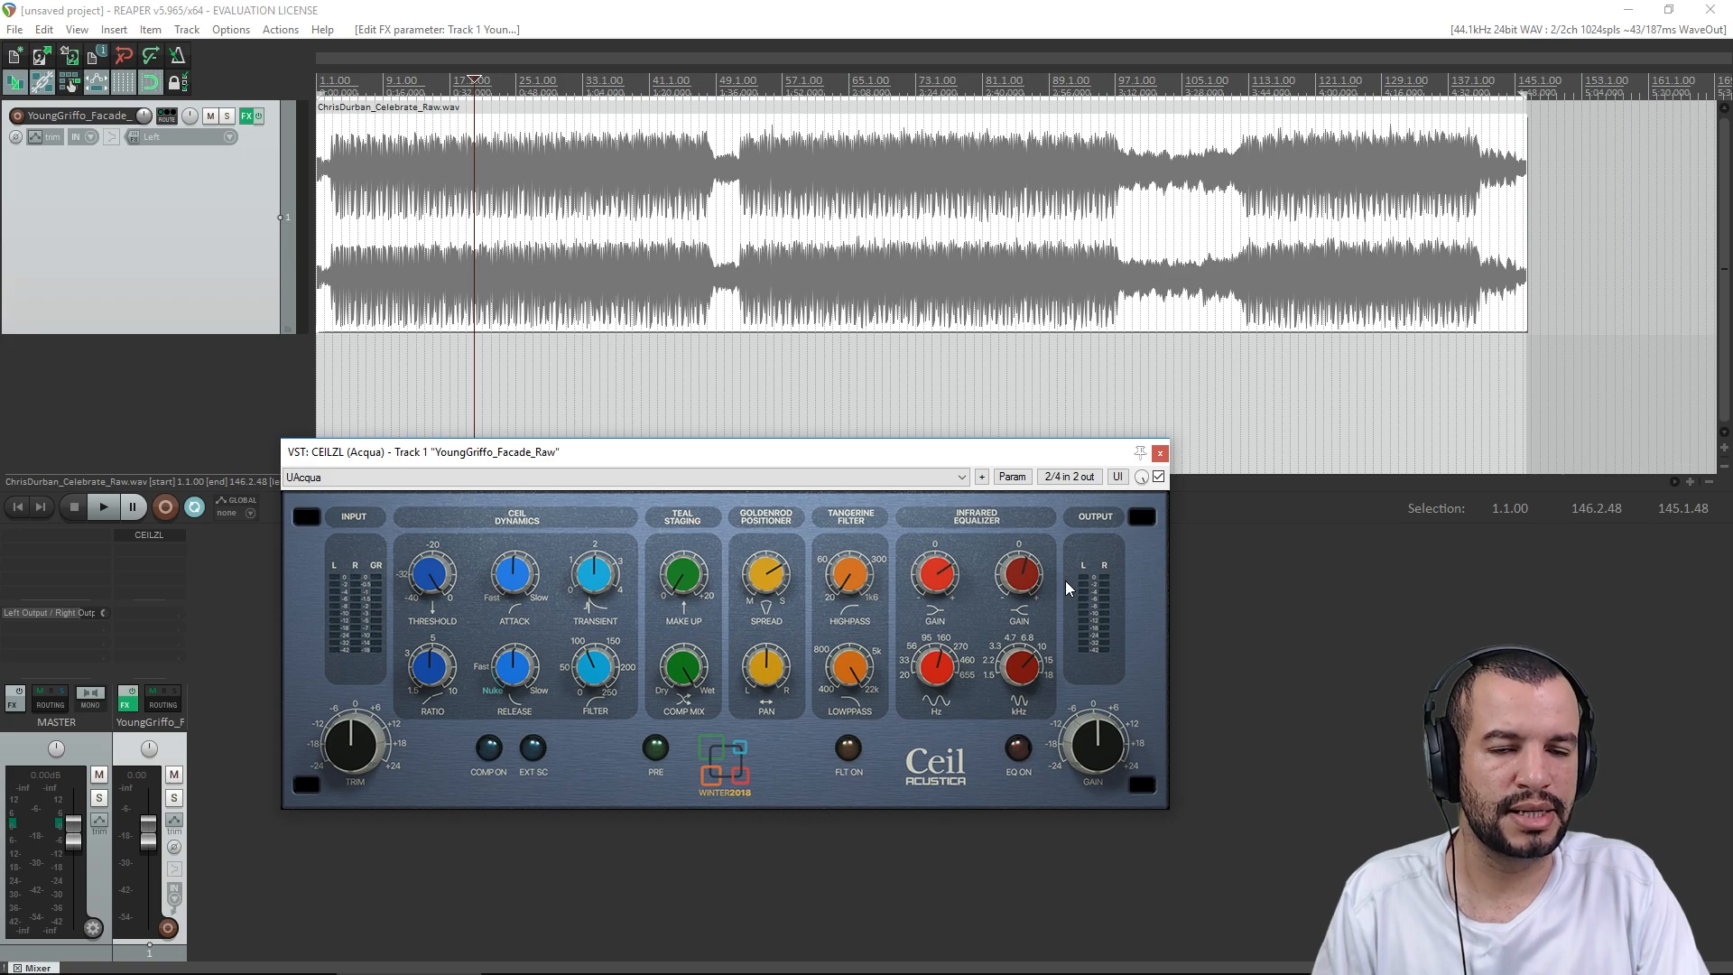
{"action": "left_click_drag", "start_coordinate": [1036, 587], "coordinate": [995, 611]}
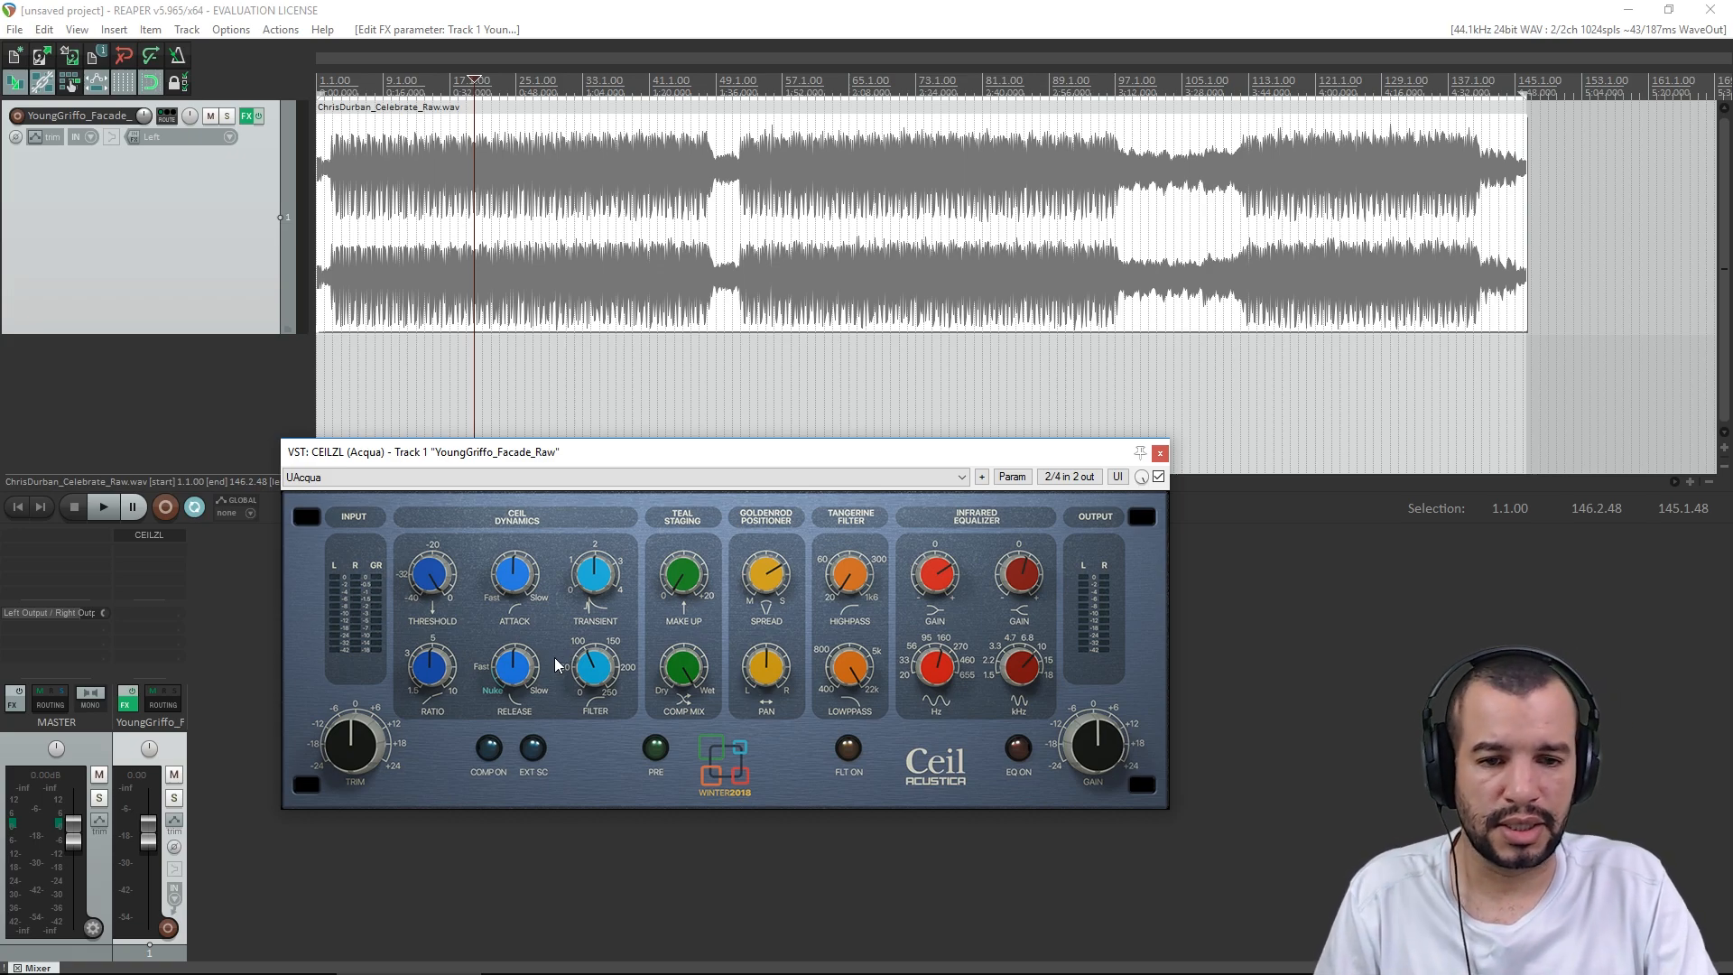
- Enable the compressor, preamp, filter and EQ sections of the plug-in, leaving the external side-chain off
{"action": "left_click", "coordinate": [484, 768]}
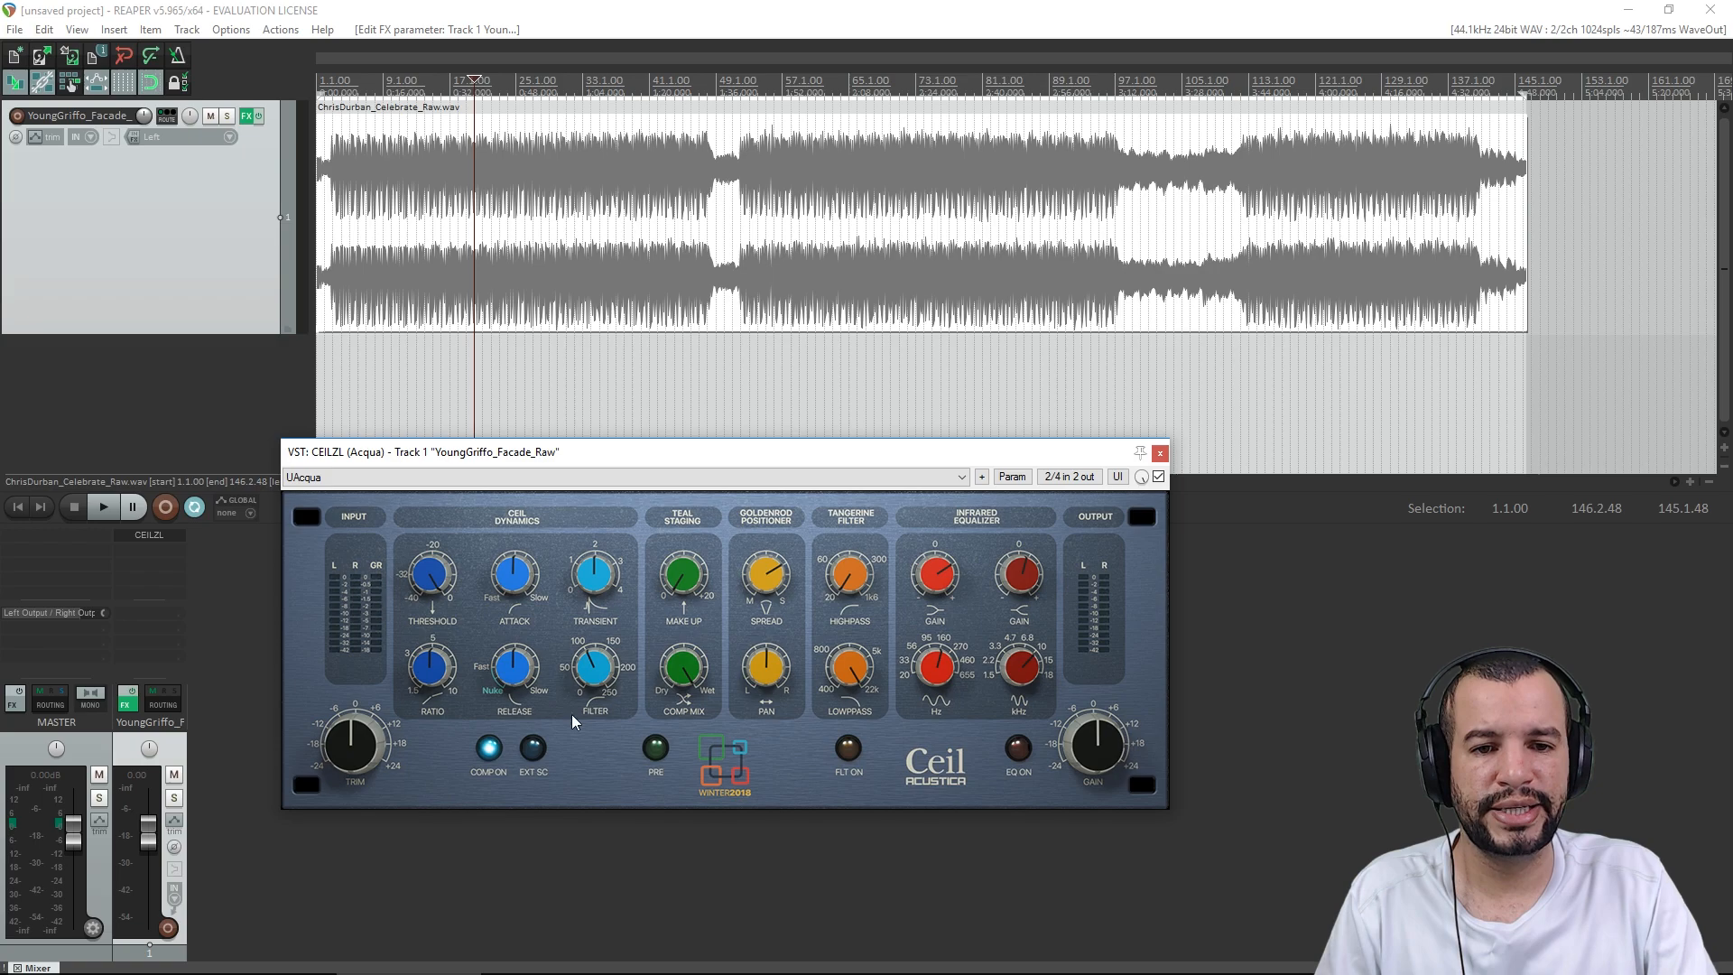
{"action": "left_click", "coordinate": [532, 750]}
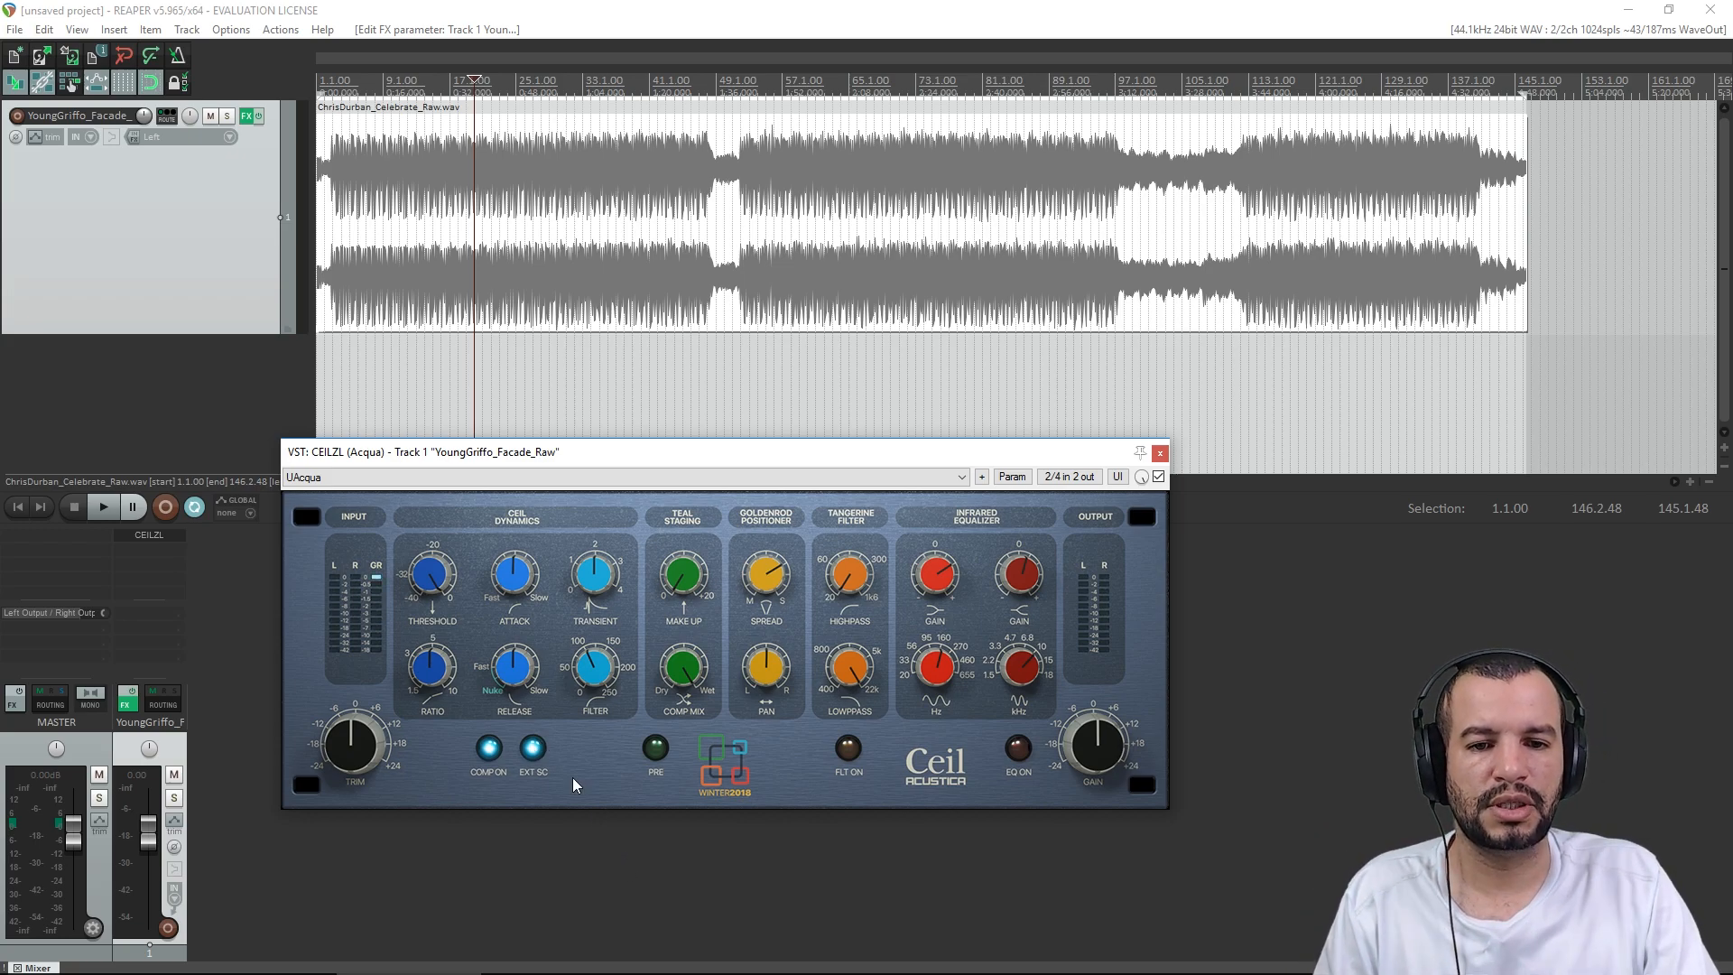
{"action": "left_click", "coordinate": [532, 749]}
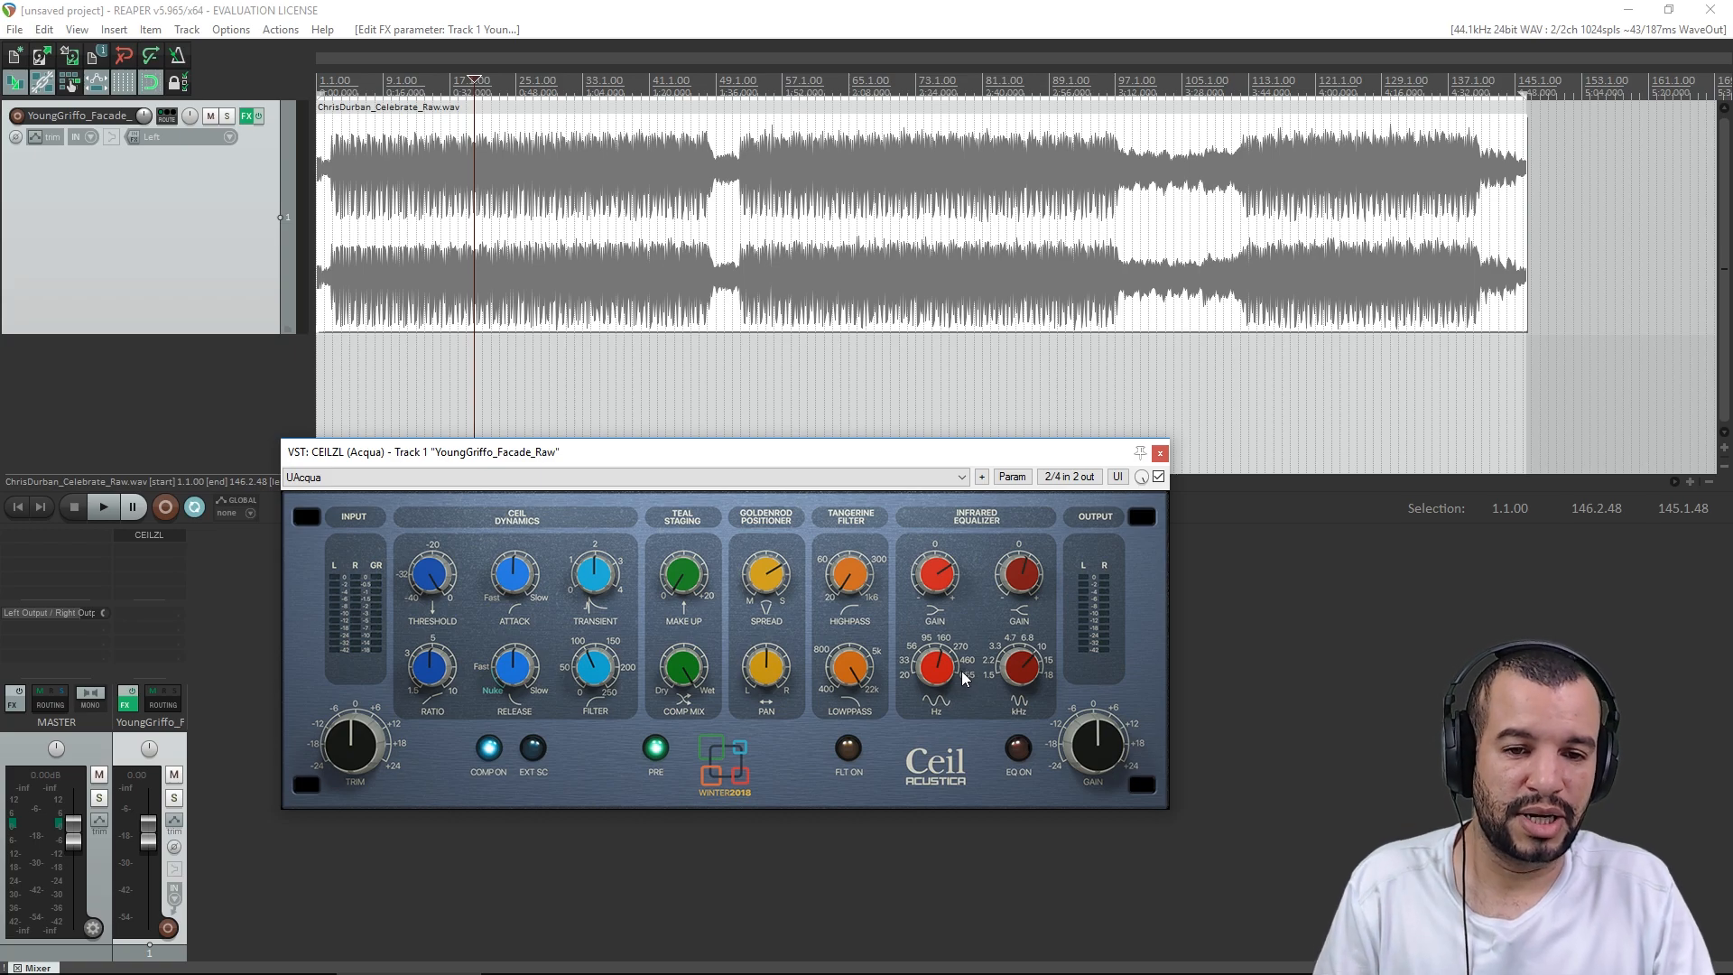
{"action": "left_click", "coordinate": [652, 750]}
{"action": "left_click_drag", "start_coordinate": [693, 457], "coordinate": [740, 463]}
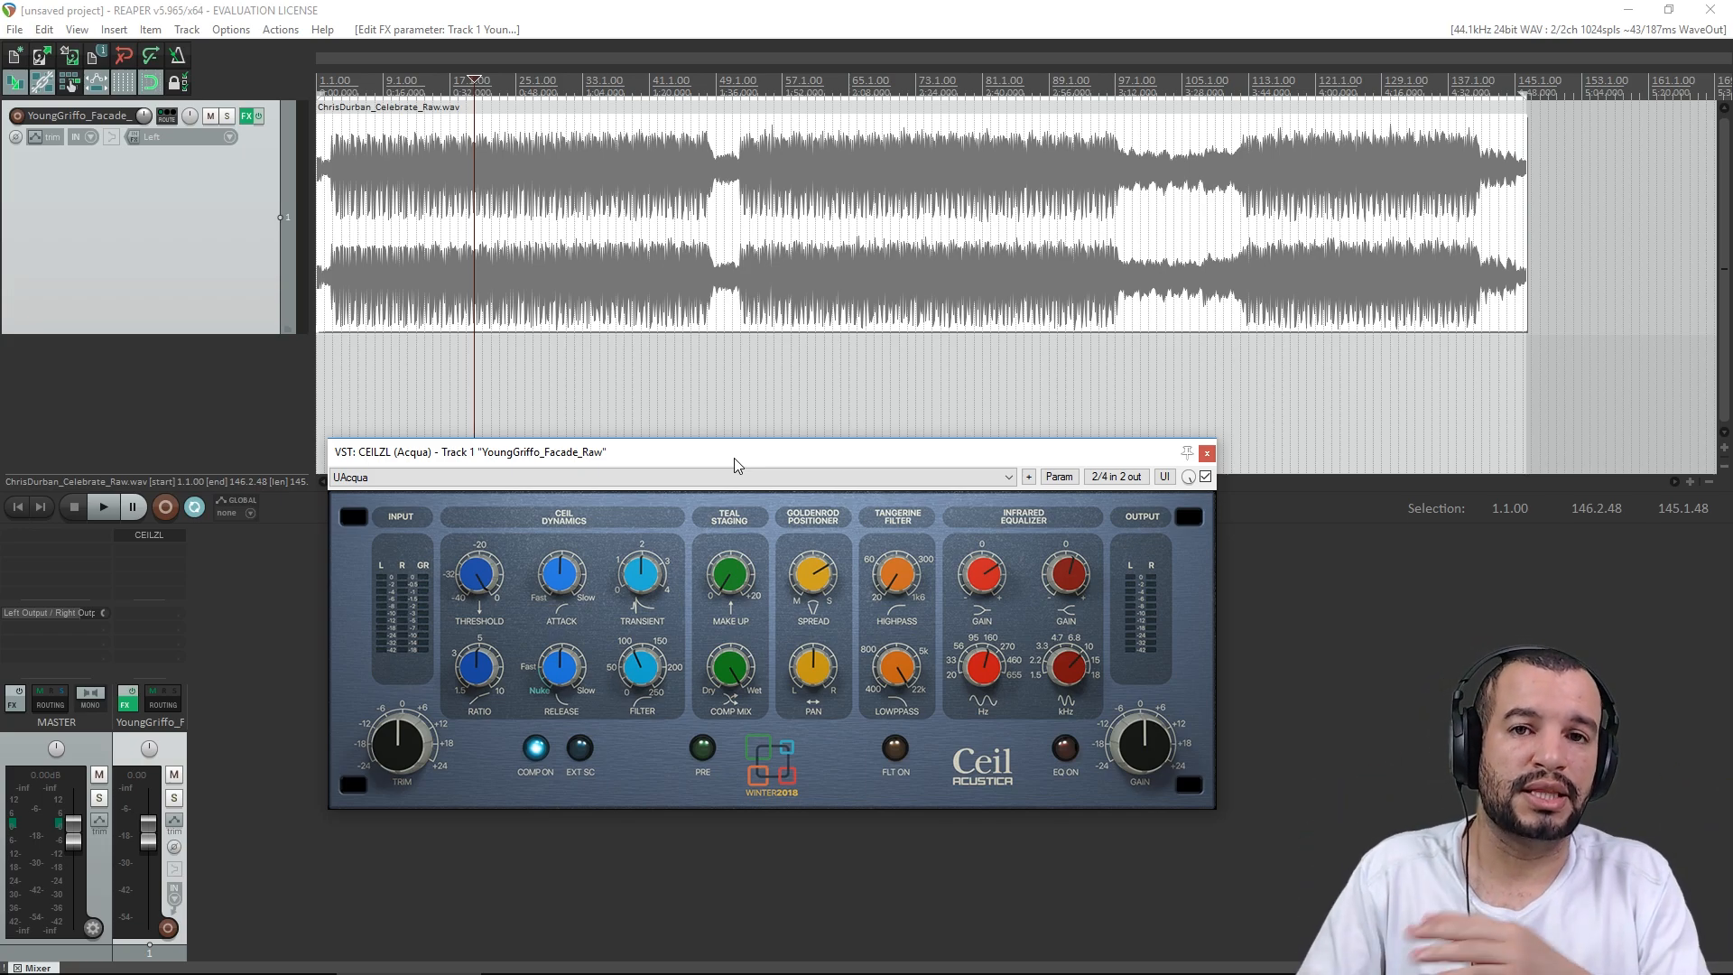
{"action": "left_click", "coordinate": [702, 748]}
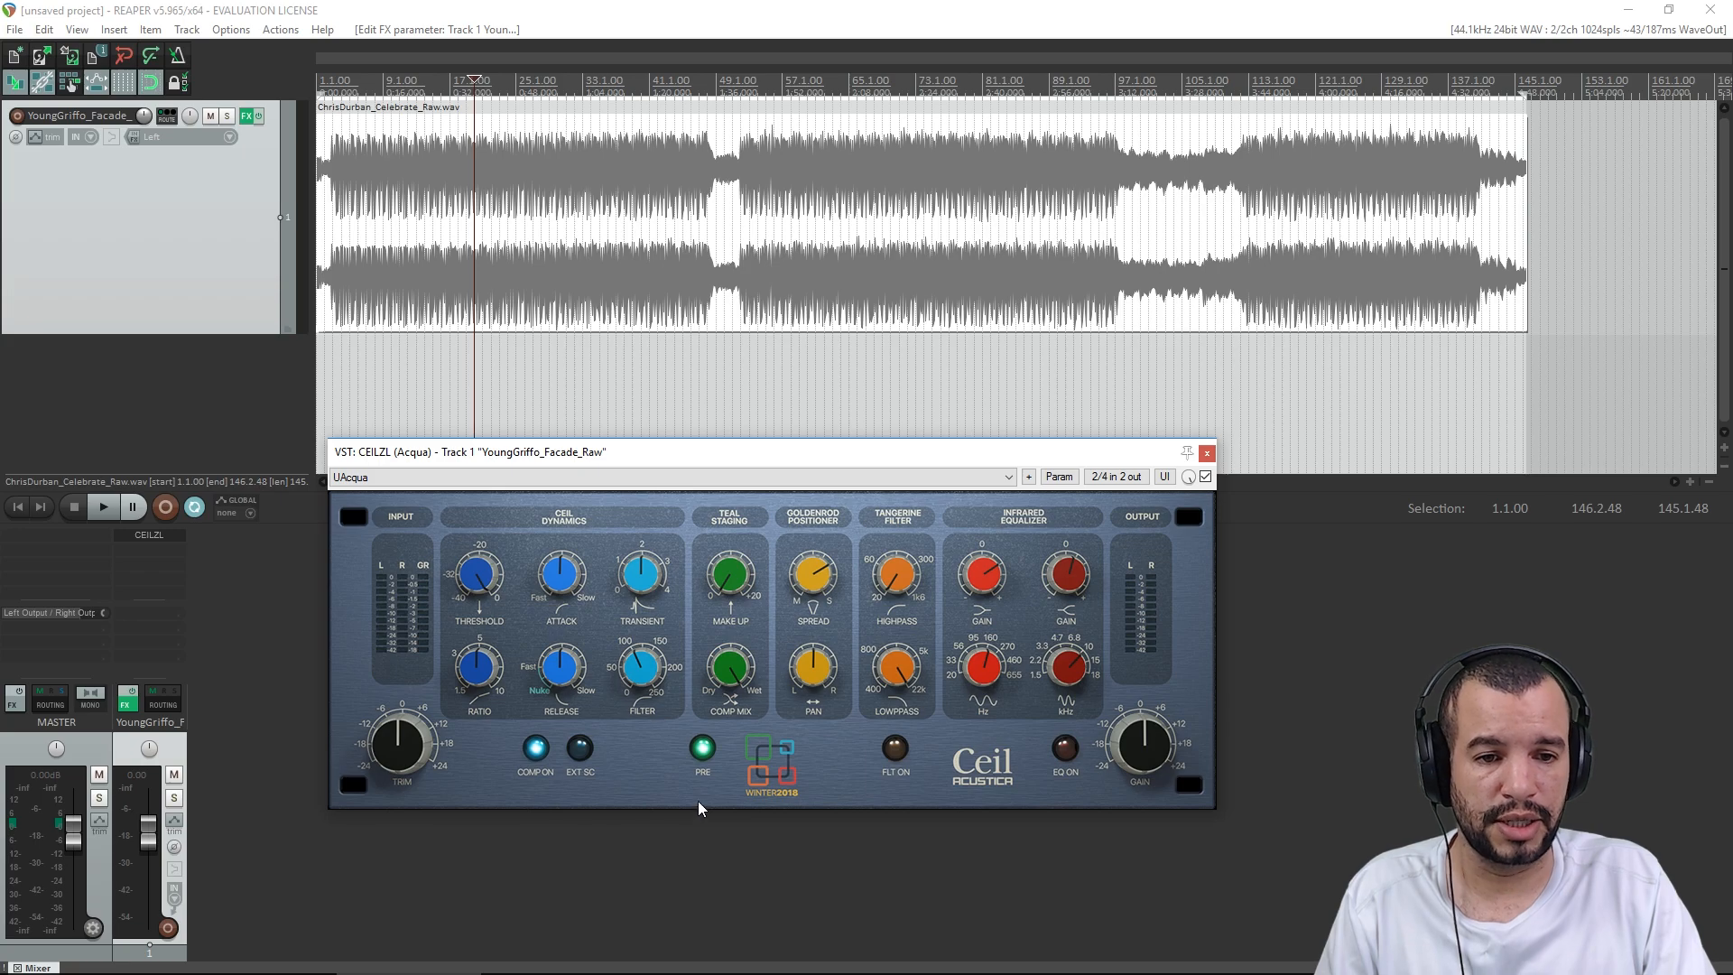
{"action": "left_click", "coordinate": [897, 748]}
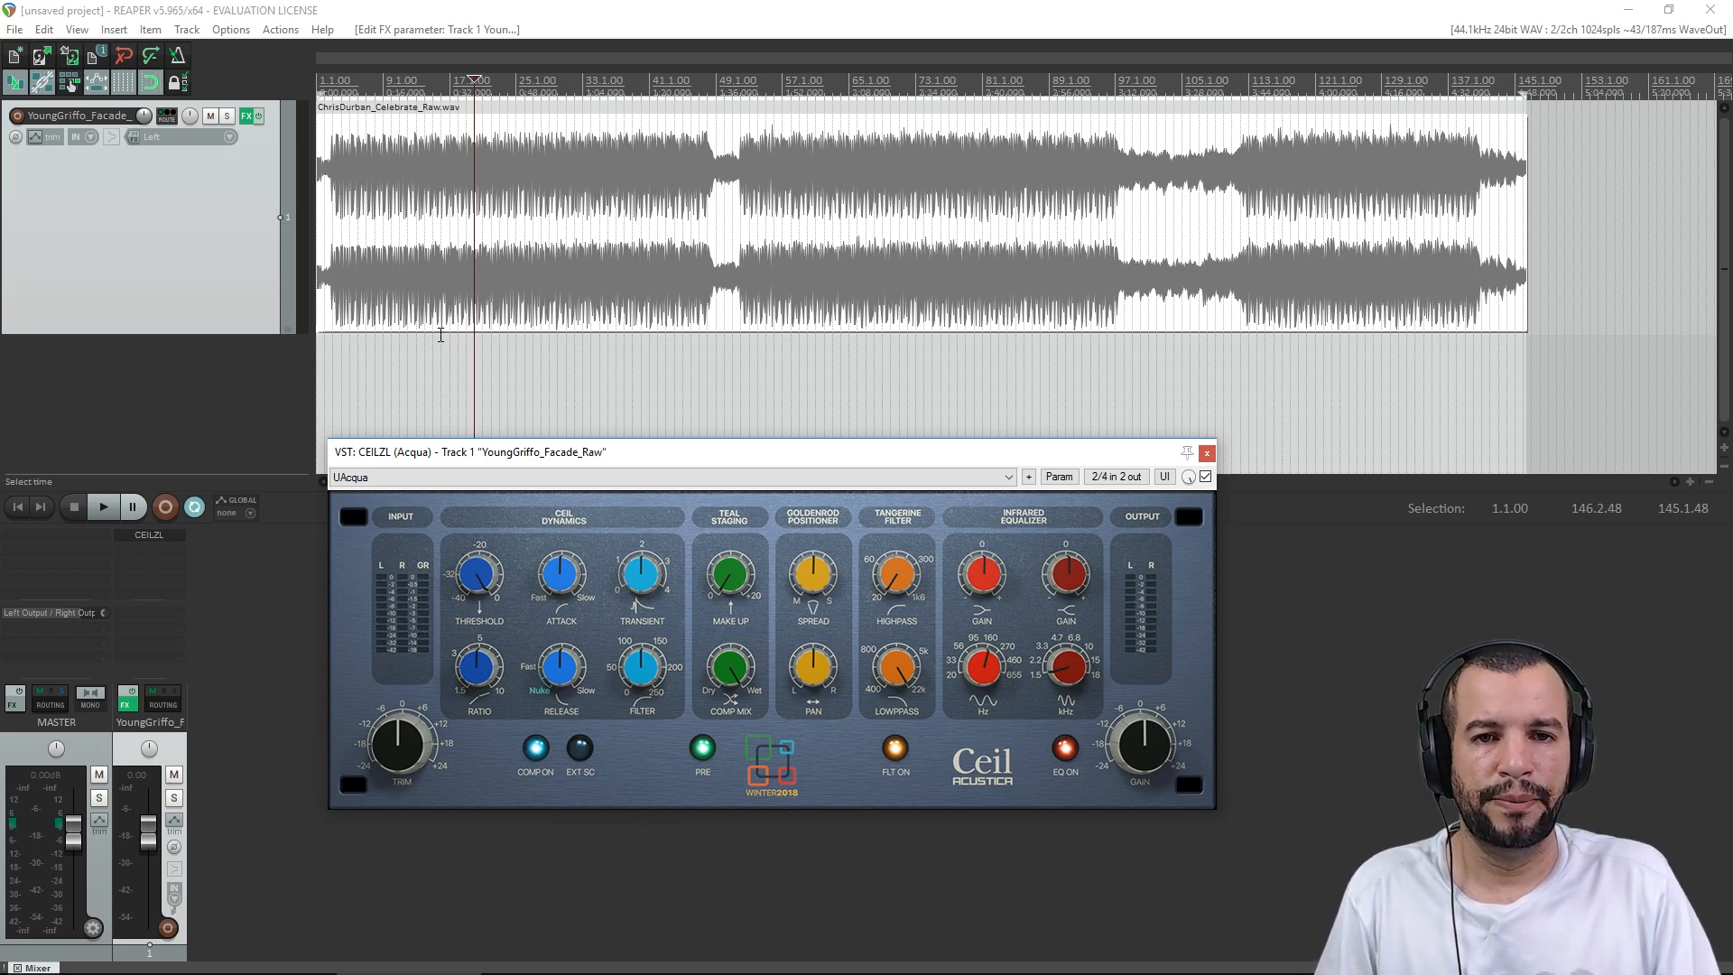
- Audition the track, place the playback position around bar 30, and lower the audio item's volume to -0.87 dB
{"action": "left_click", "coordinate": [465, 79]}
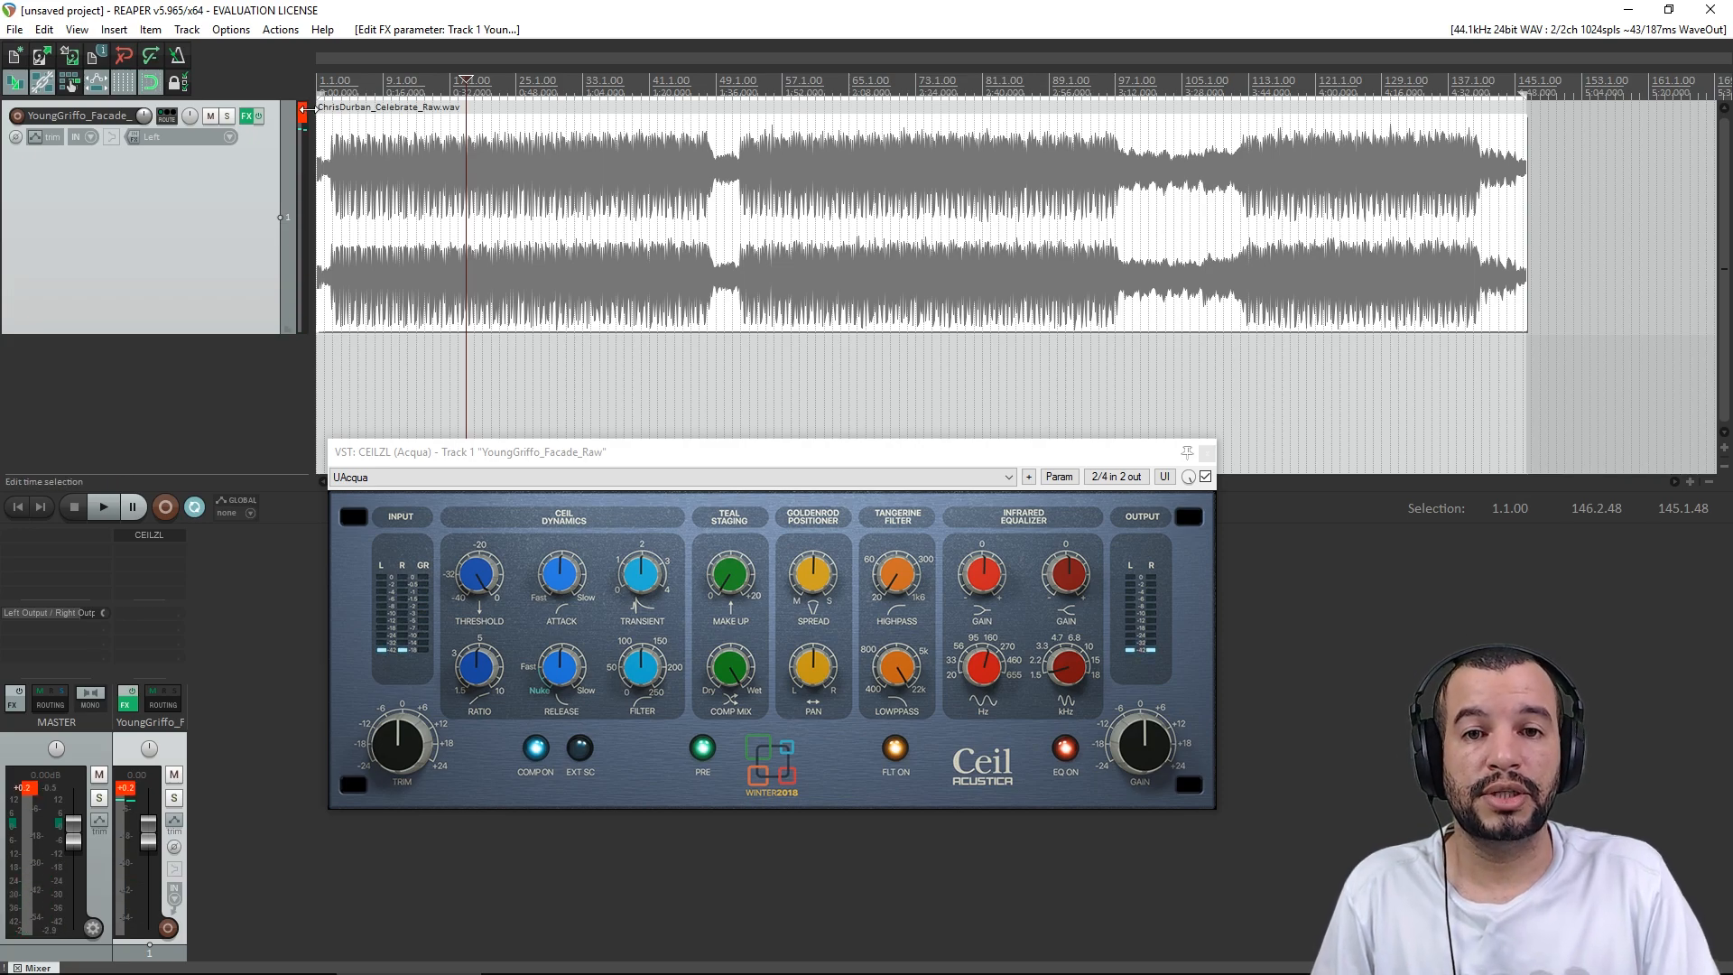
{"action": "left_click", "coordinate": [558, 240]}
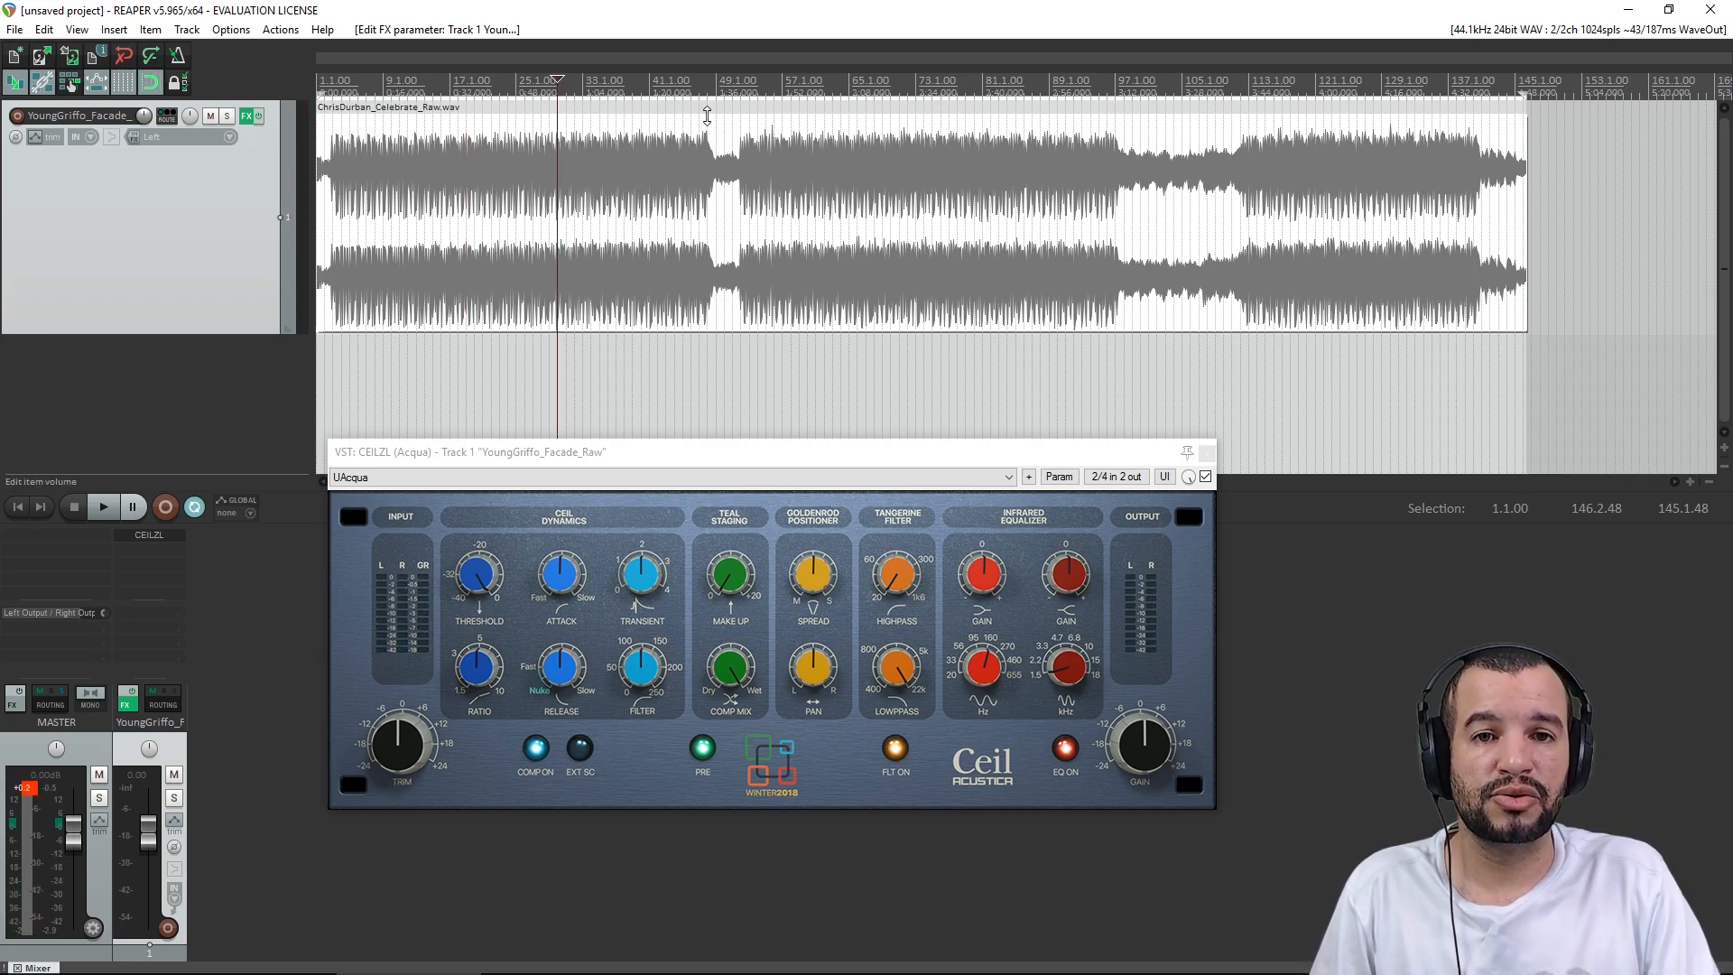
{"action": "left_click_drag", "start_coordinate": [707, 115], "coordinate": [709, 137]}
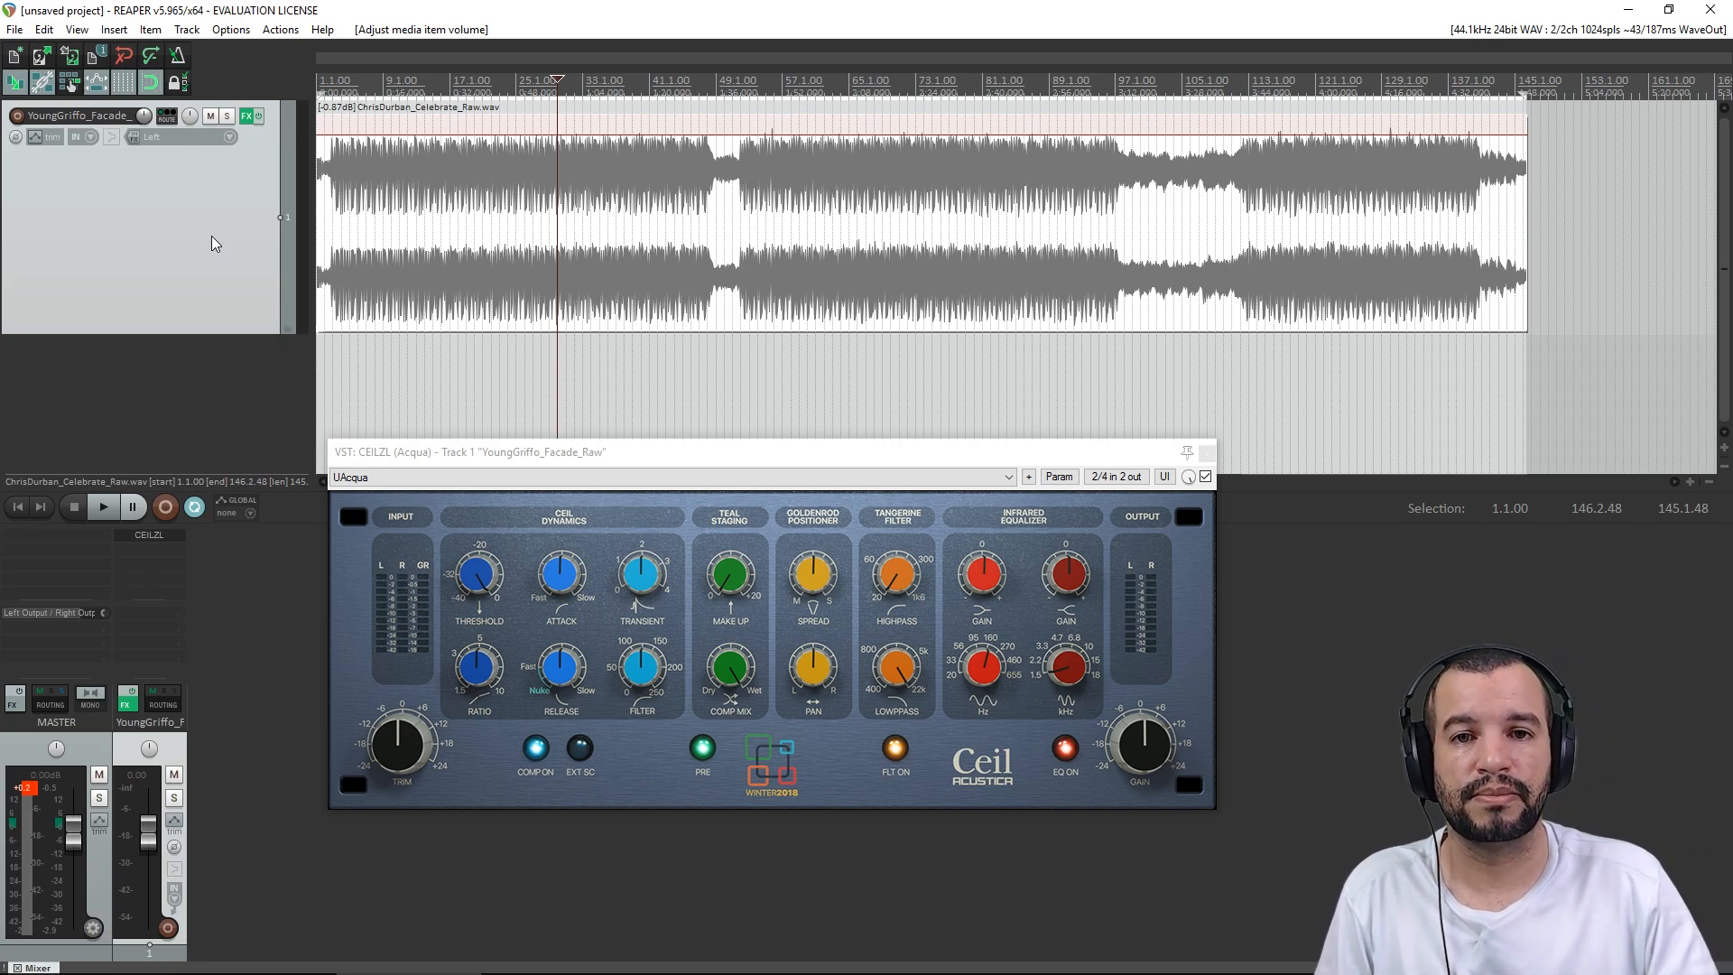
- During playback, lower the compressor's Threshold and Ratio, make Attack and Release faster, and raise Transient to between 3 and 4
{"action": "key", "text": "space"}
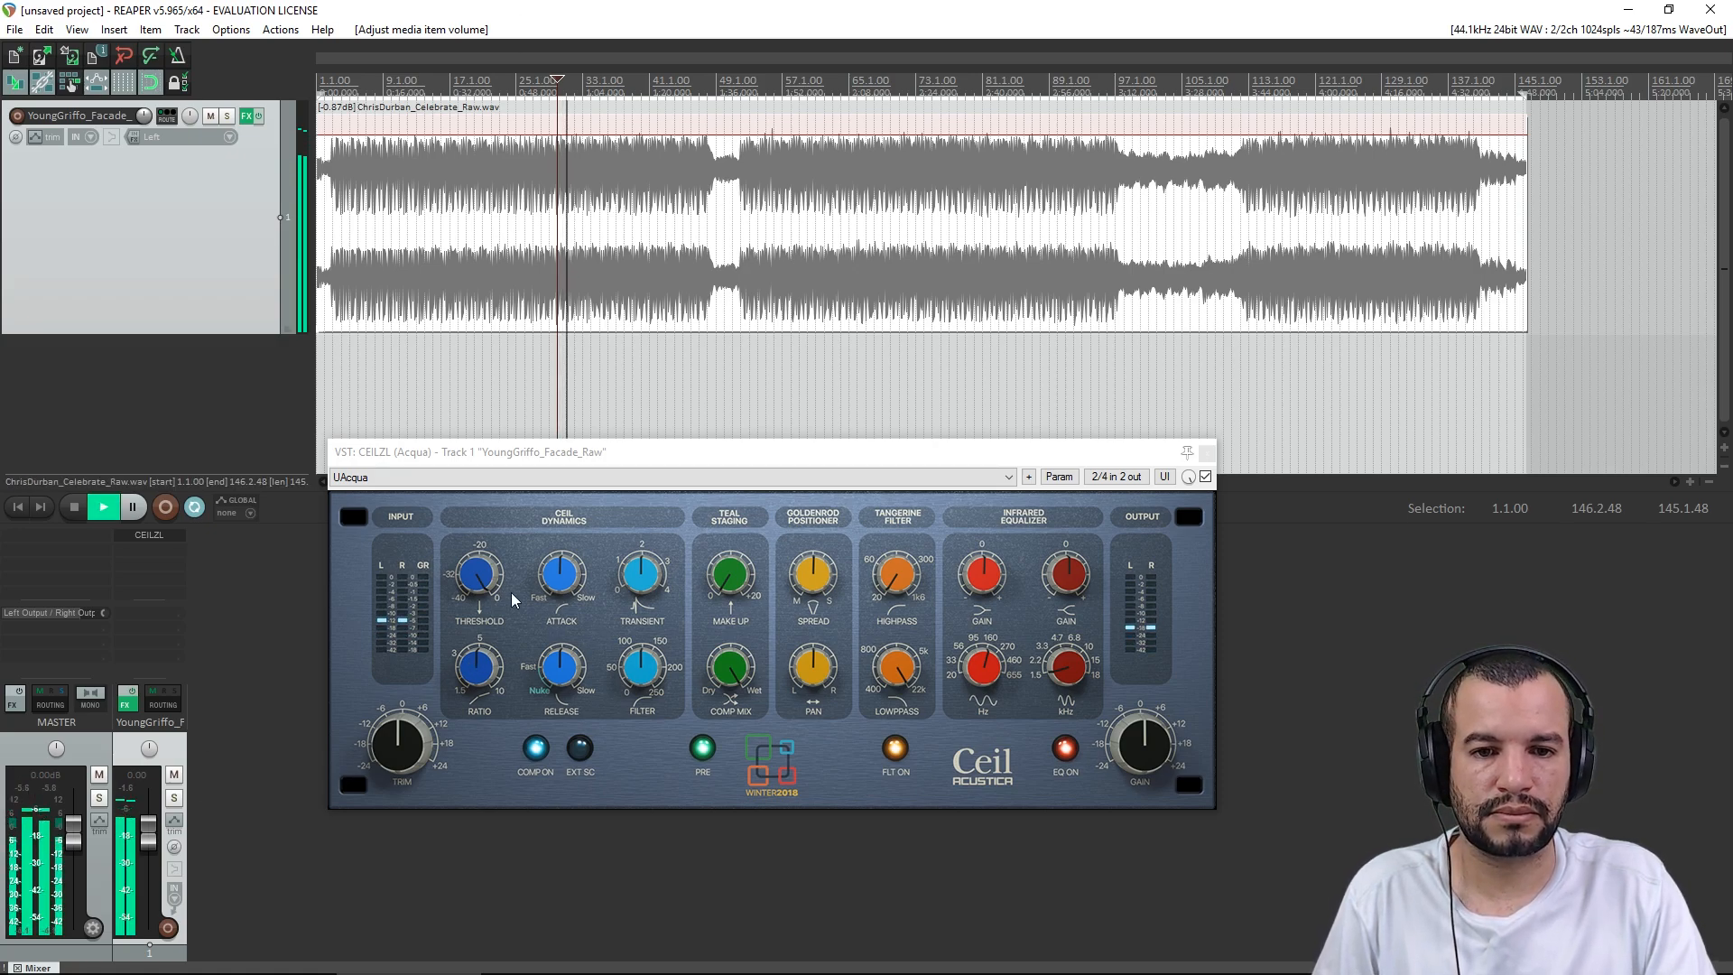
{"action": "left_click_drag", "start_coordinate": [478, 574], "coordinate": [491, 706]}
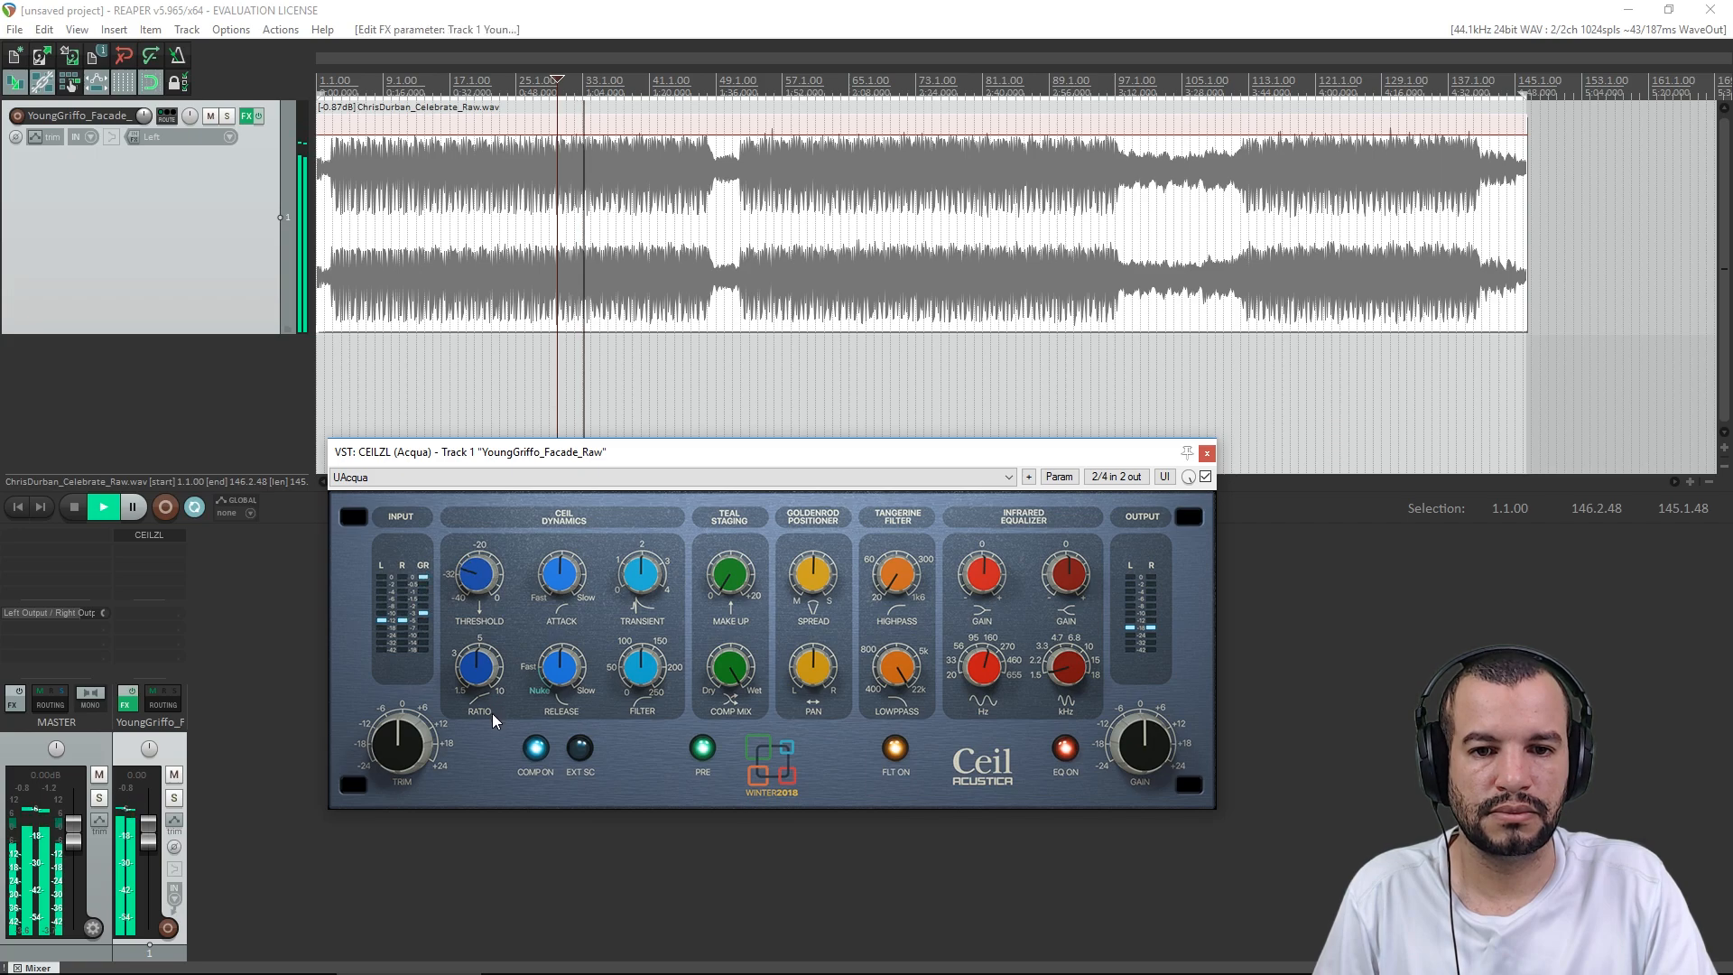
{"action": "left_click_drag", "start_coordinate": [481, 667], "coordinate": [479, 706]}
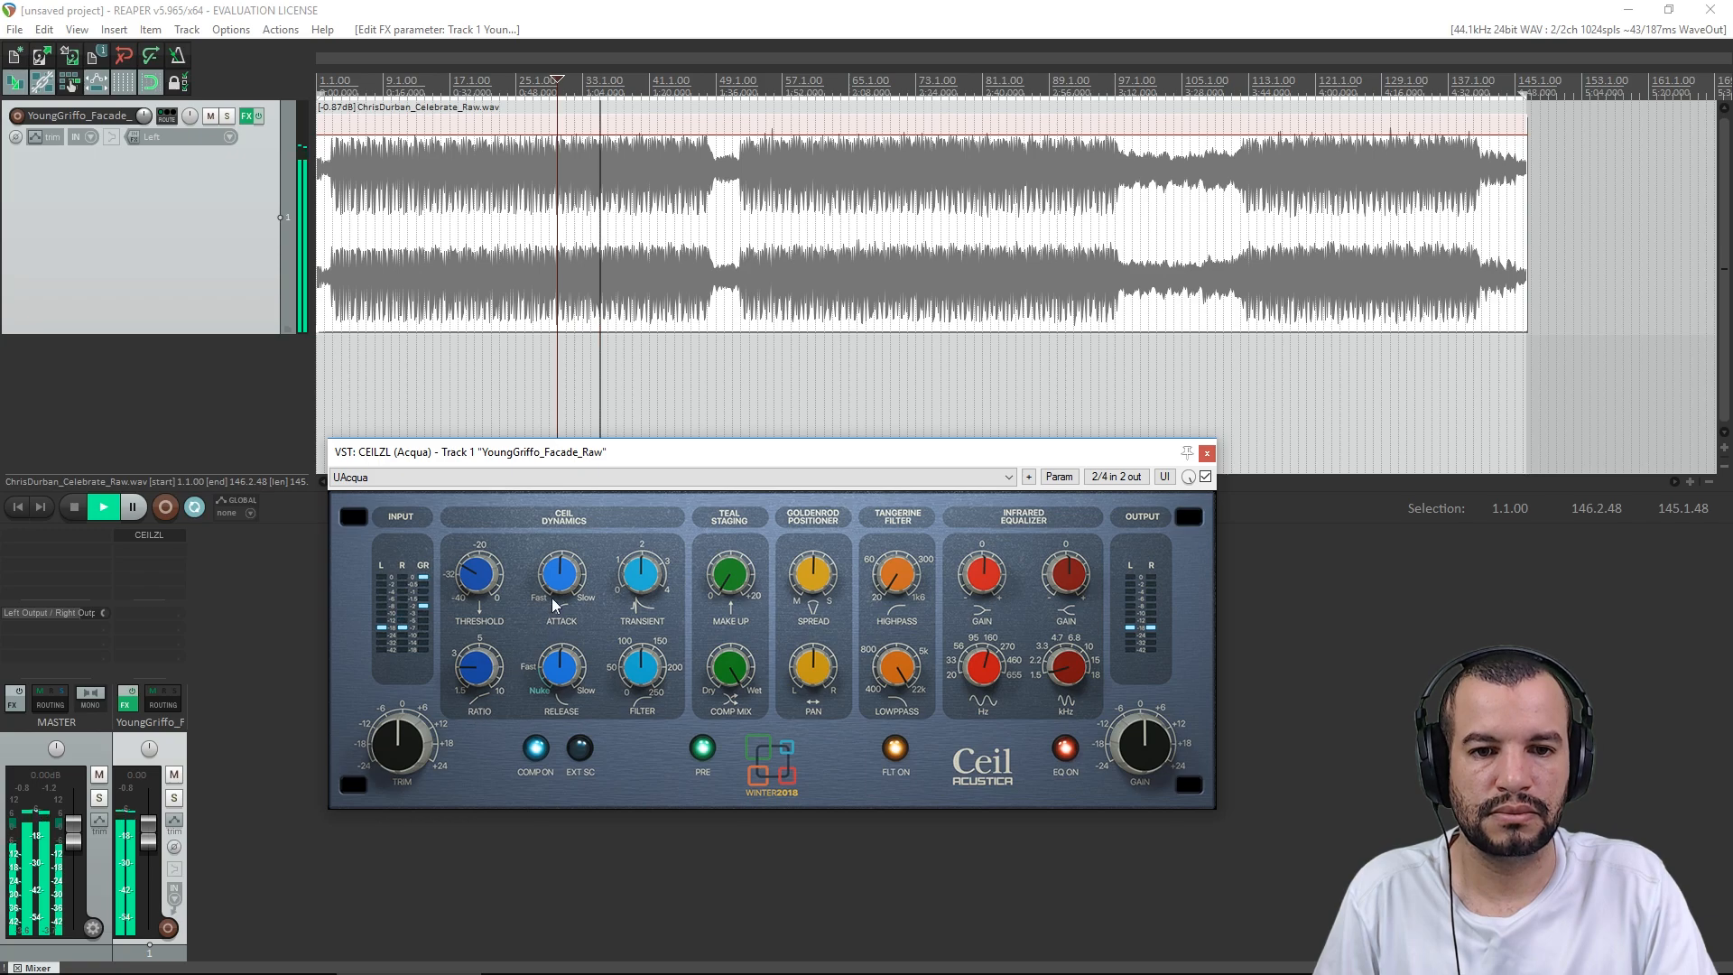
{"action": "left_click_drag", "start_coordinate": [549, 600], "coordinate": [549, 686]}
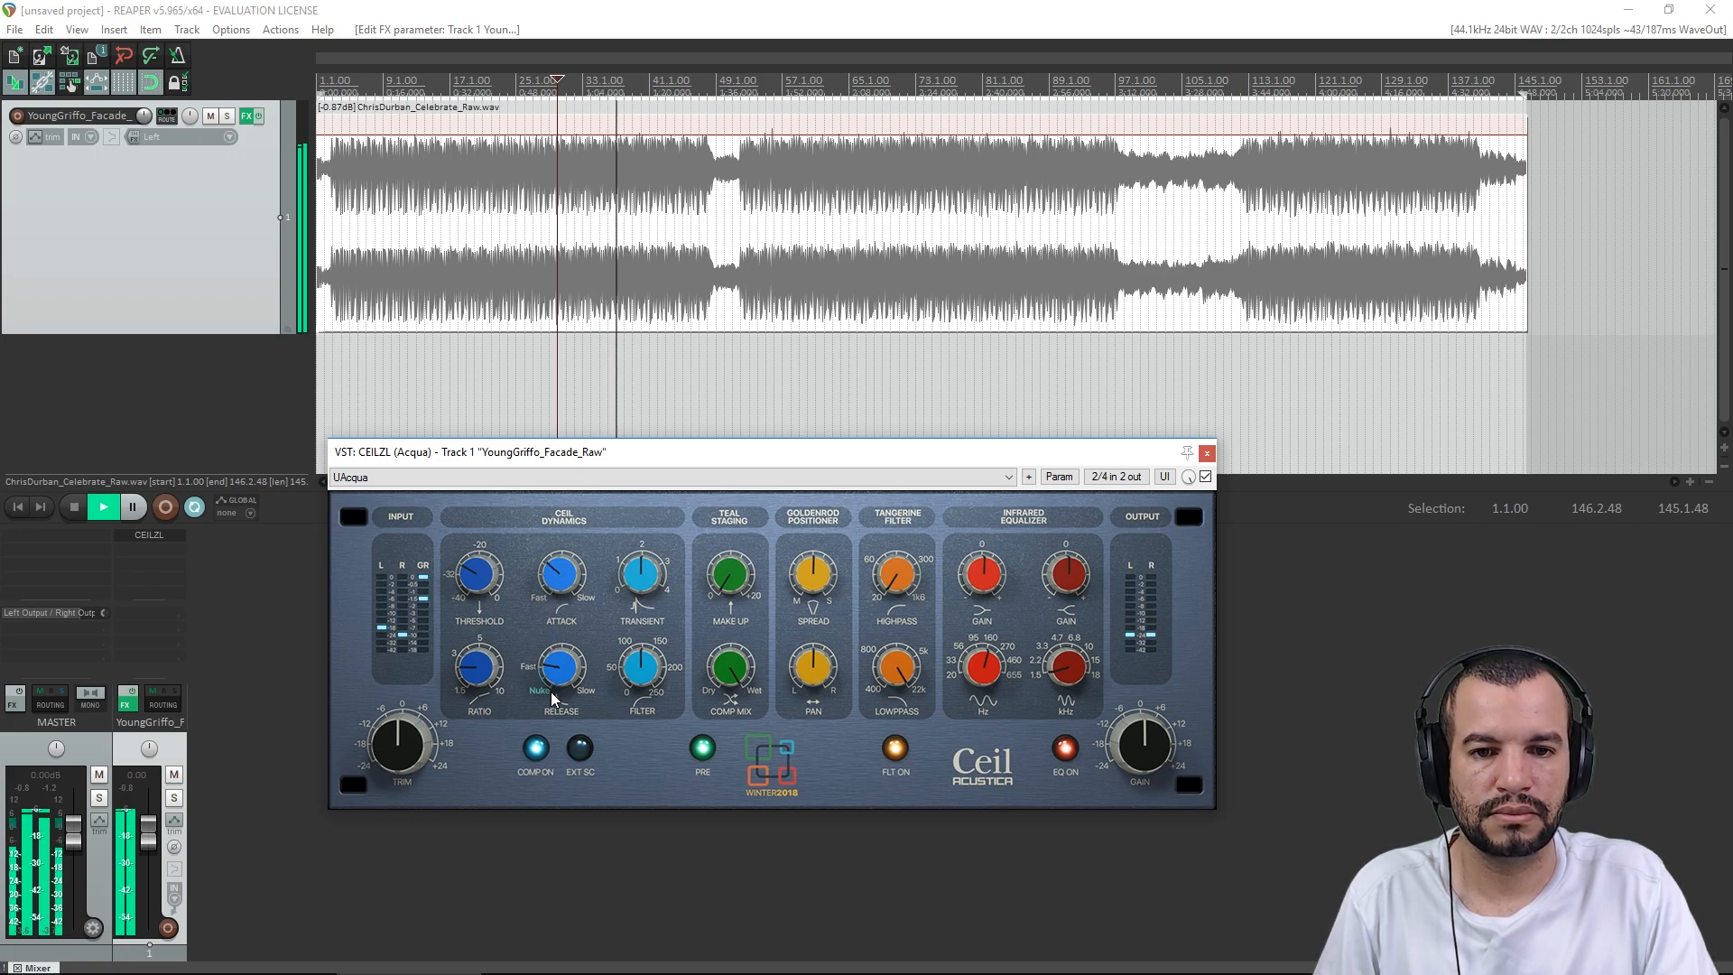
{"action": "left_click_drag", "start_coordinate": [623, 575], "coordinate": [672, 618]}
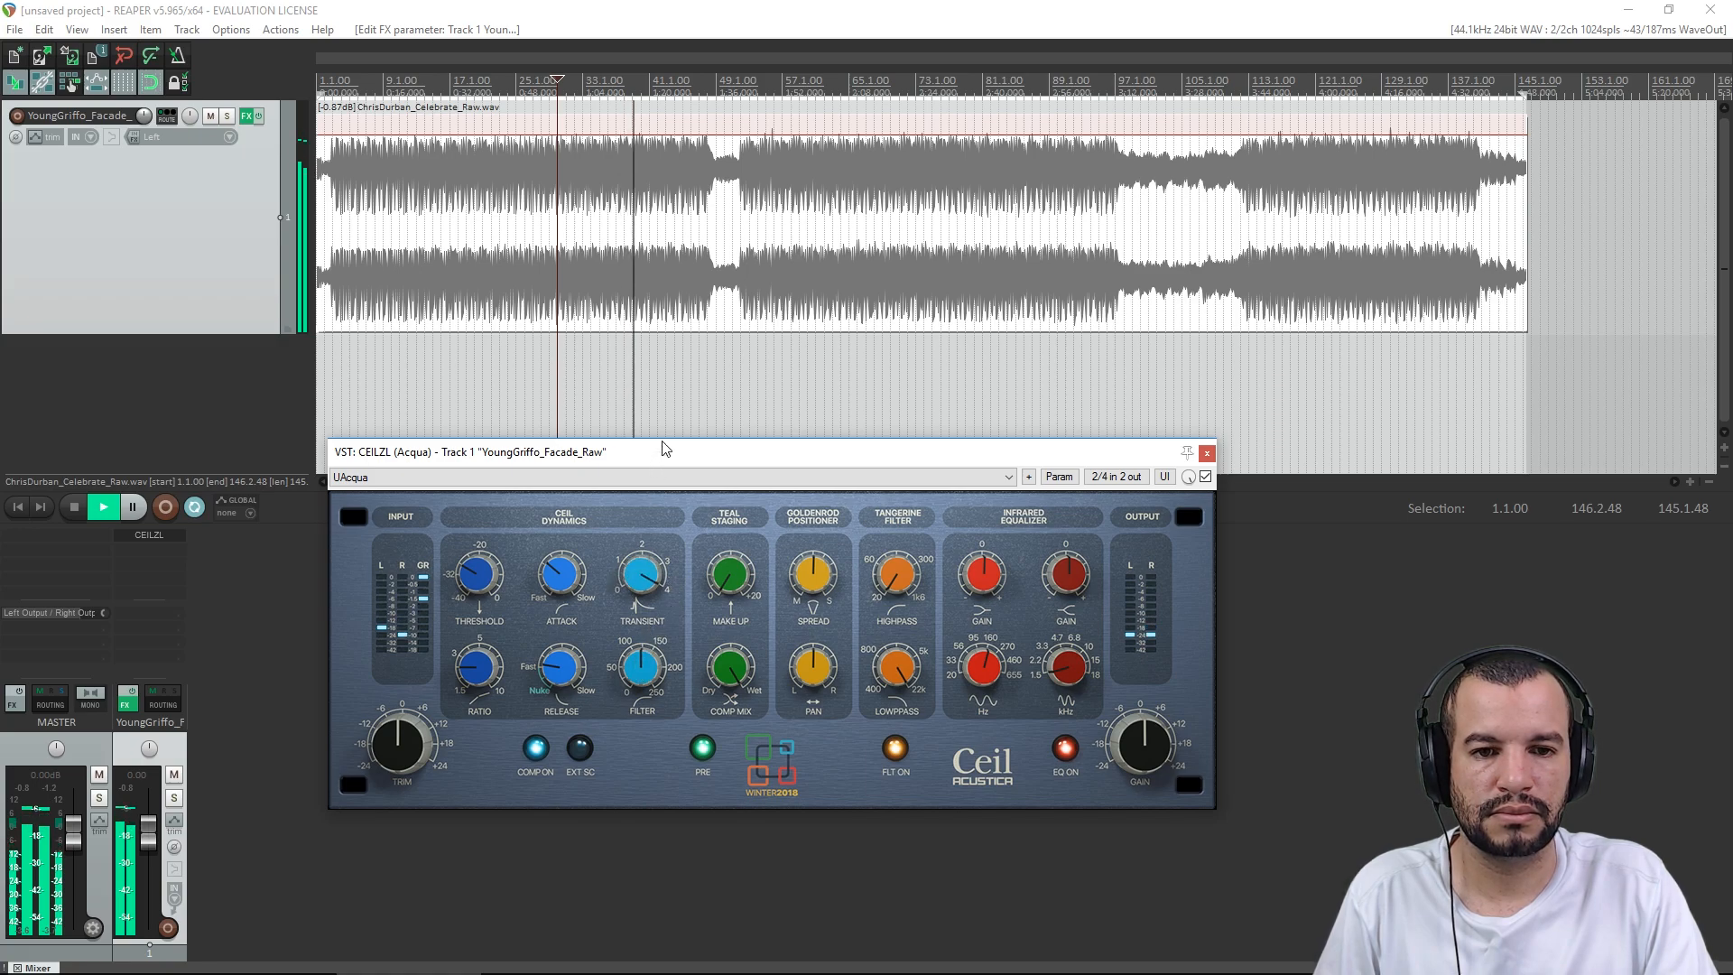
{"action": "left_click", "coordinate": [668, 14]}
{"action": "key", "text": "space"}
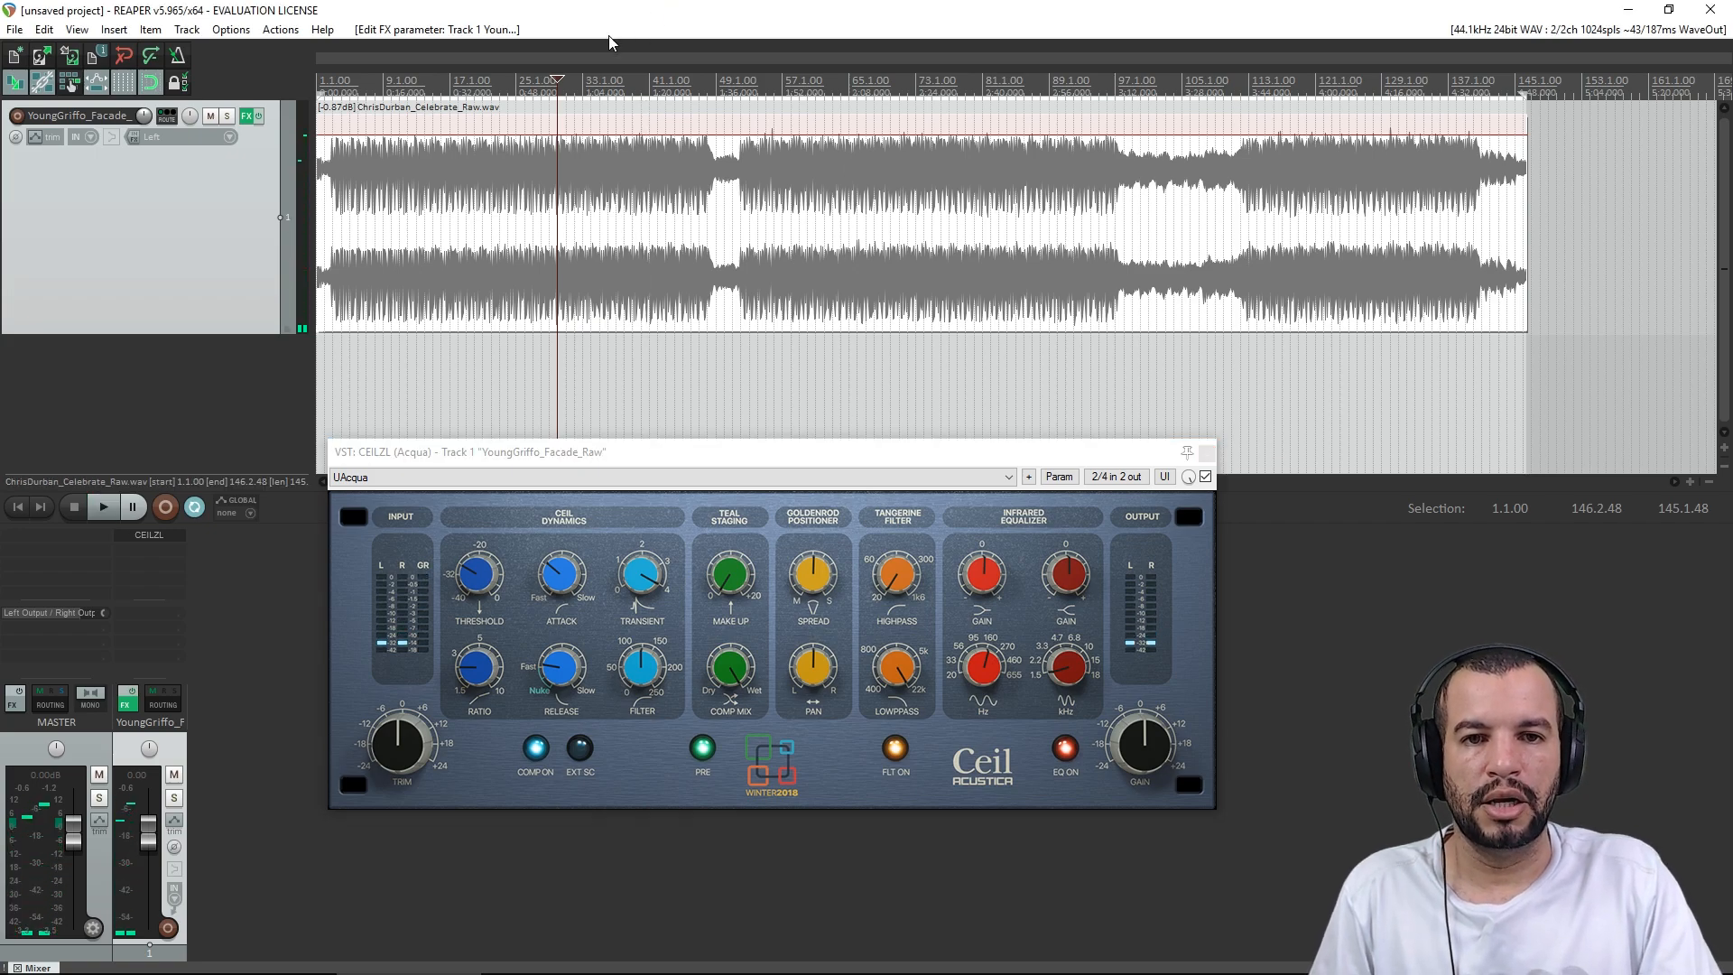
- Replay an earlier section to compare a low Transient setting with one between 3 and 4, and make the Release slightly slower
{"action": "left_click", "coordinate": [516, 226]}
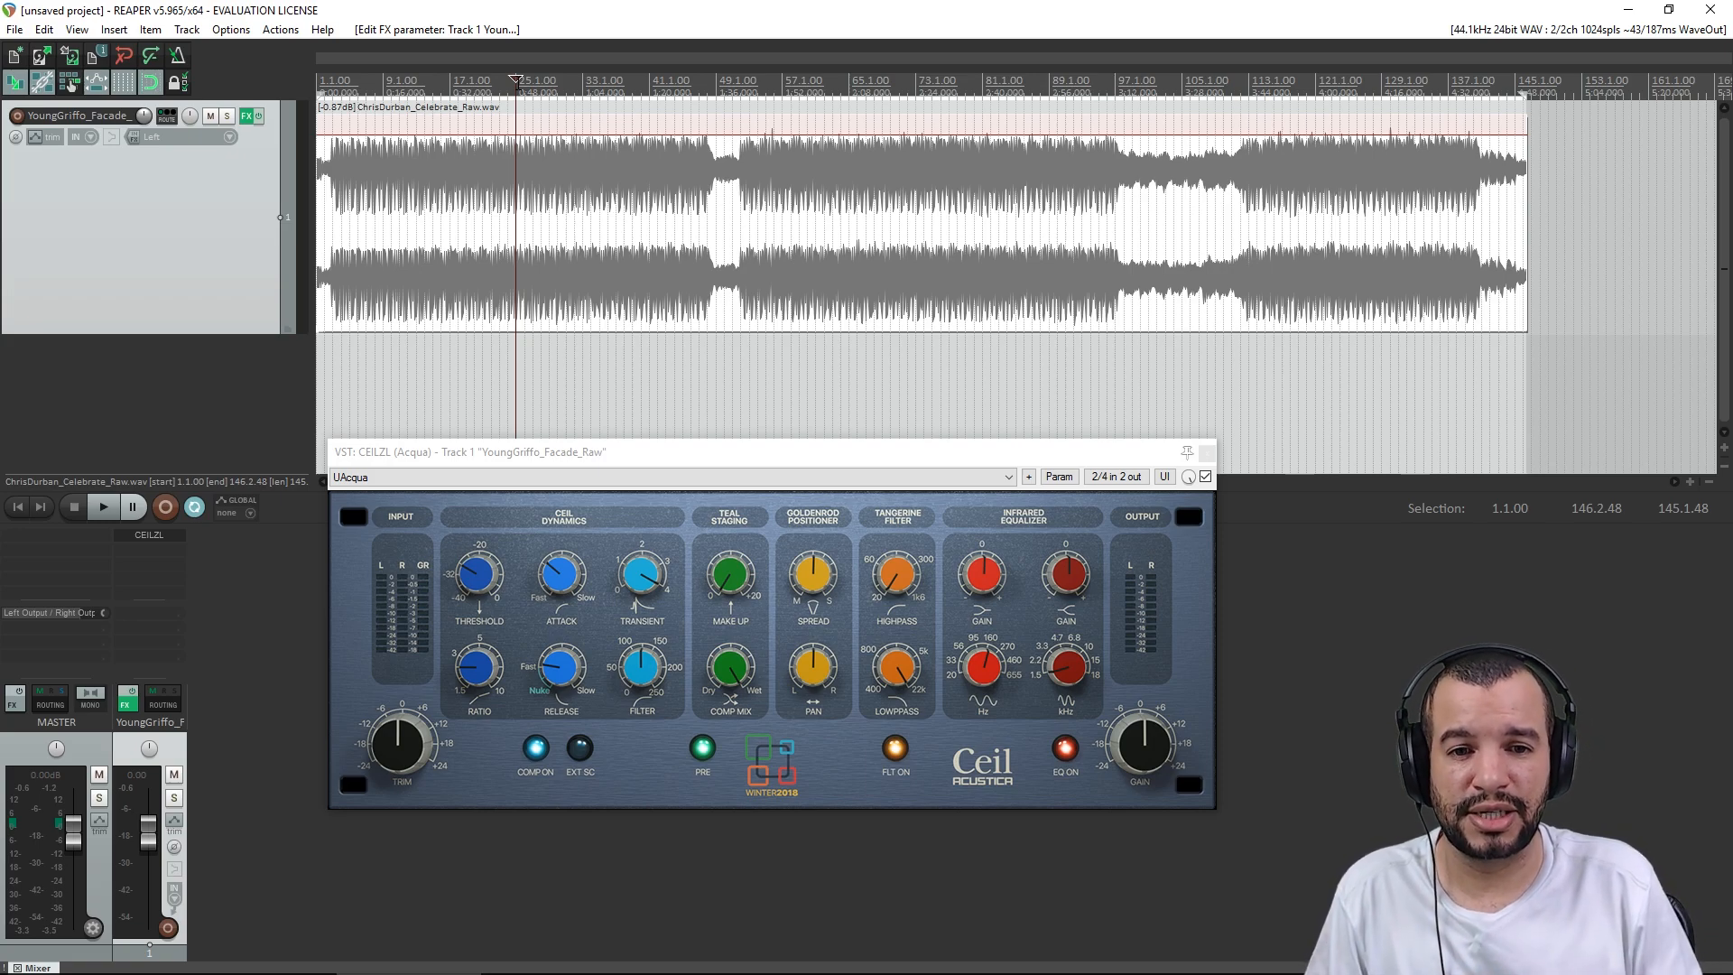
{"action": "left_click_drag", "start_coordinate": [666, 598], "coordinate": [636, 668]}
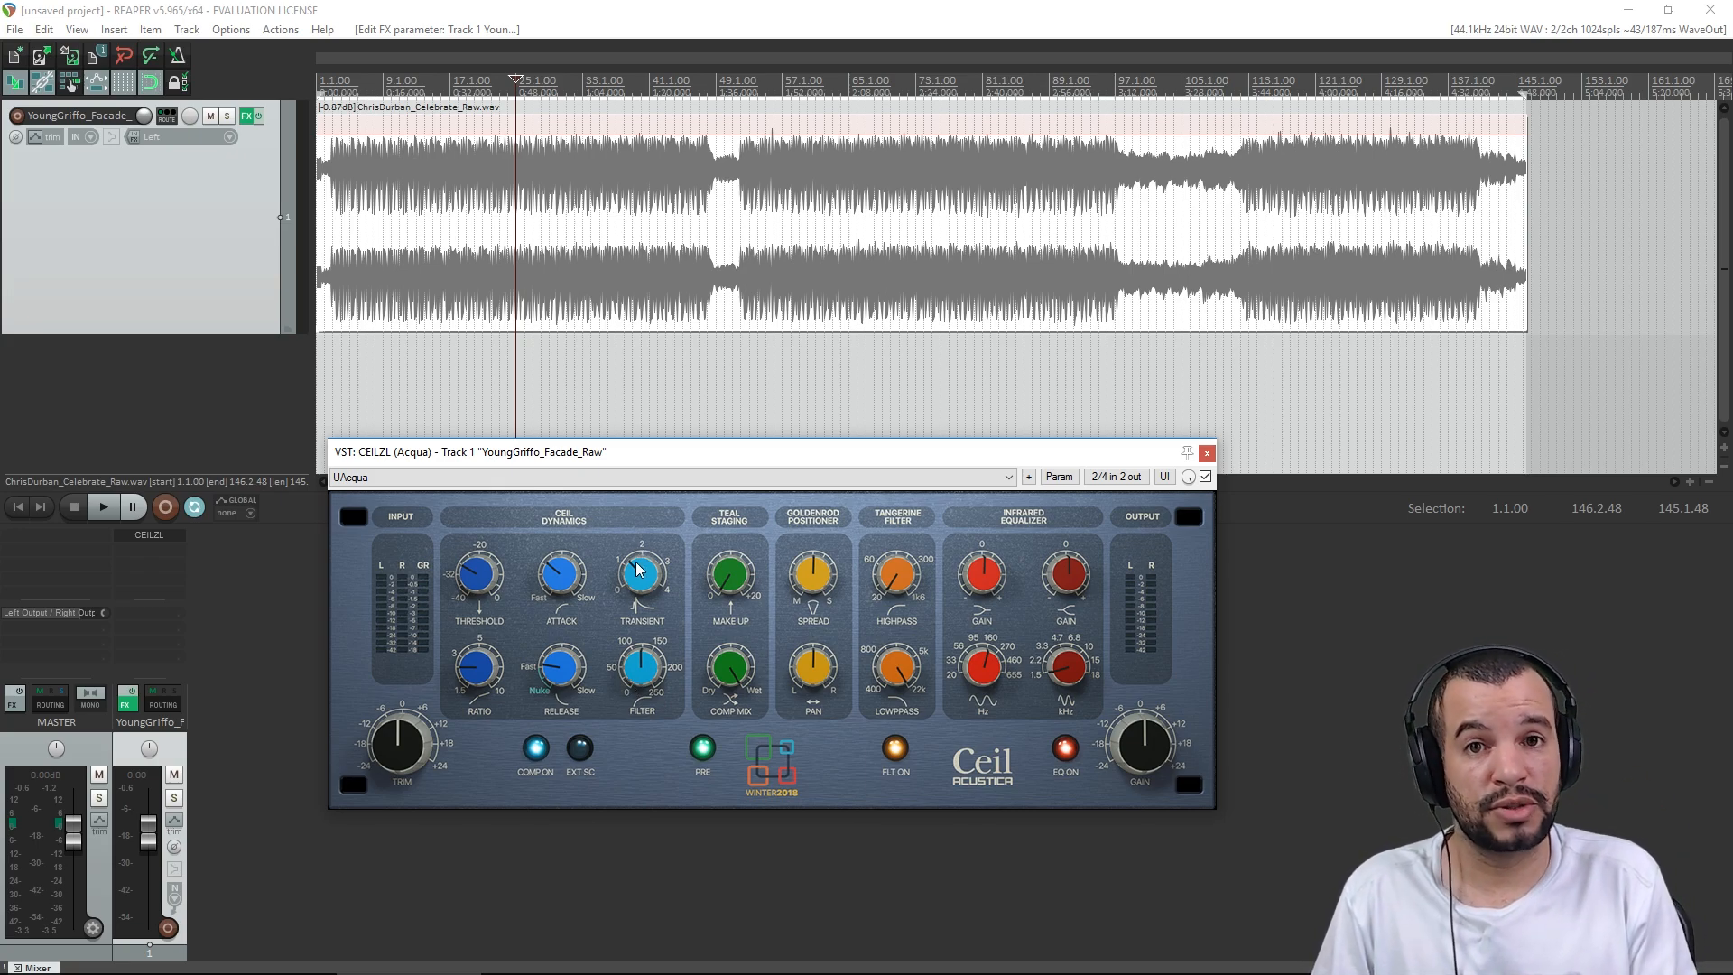
{"action": "left_click", "coordinate": [459, 179]}
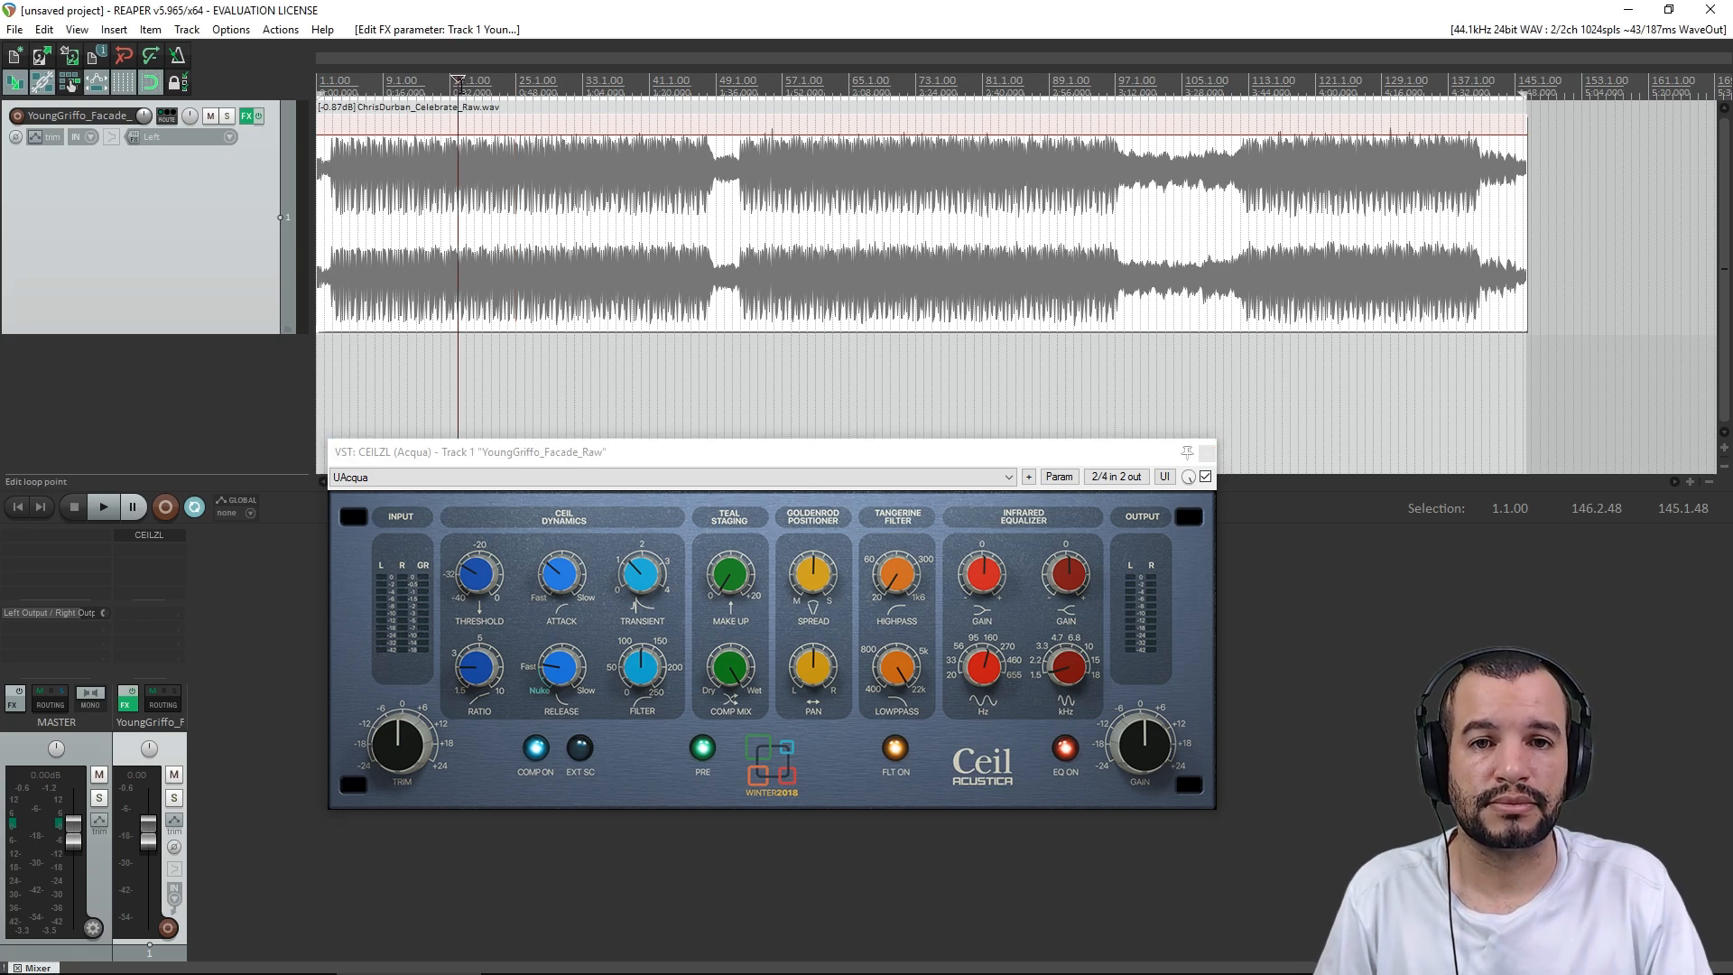
{"action": "key", "text": "space"}
{"action": "left_click", "coordinate": [636, 664]}
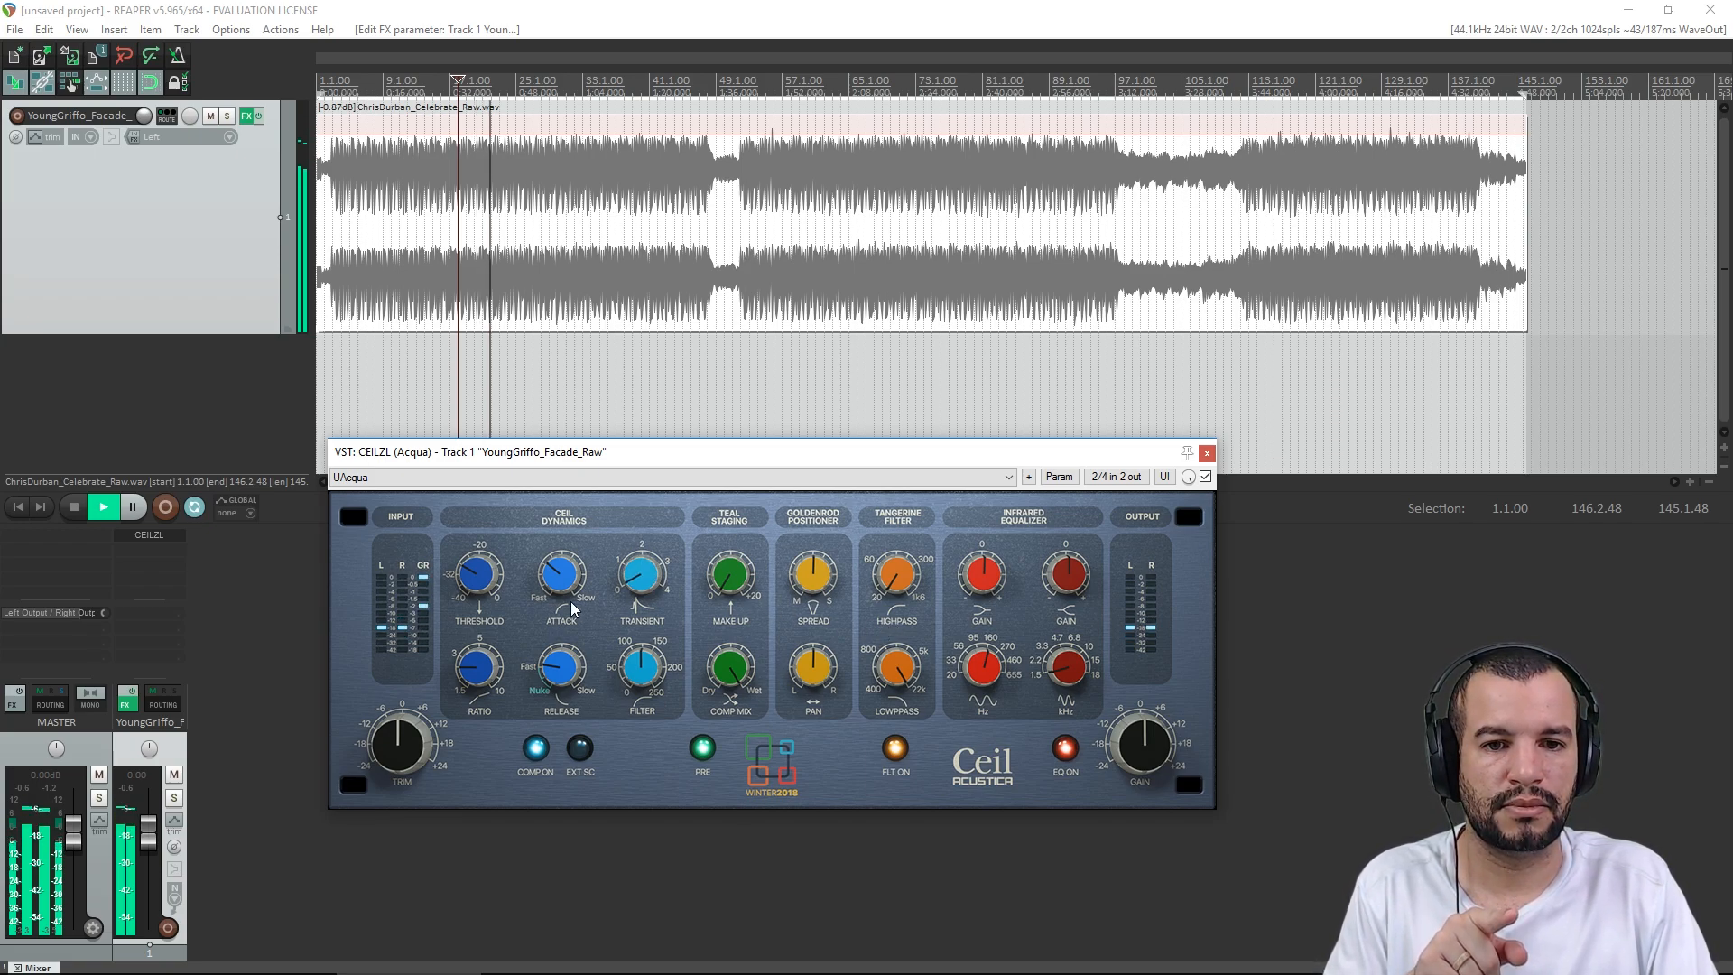
{"action": "scroll", "coordinate": [641, 578], "scroll_direction": "up", "scroll_amount": 5}
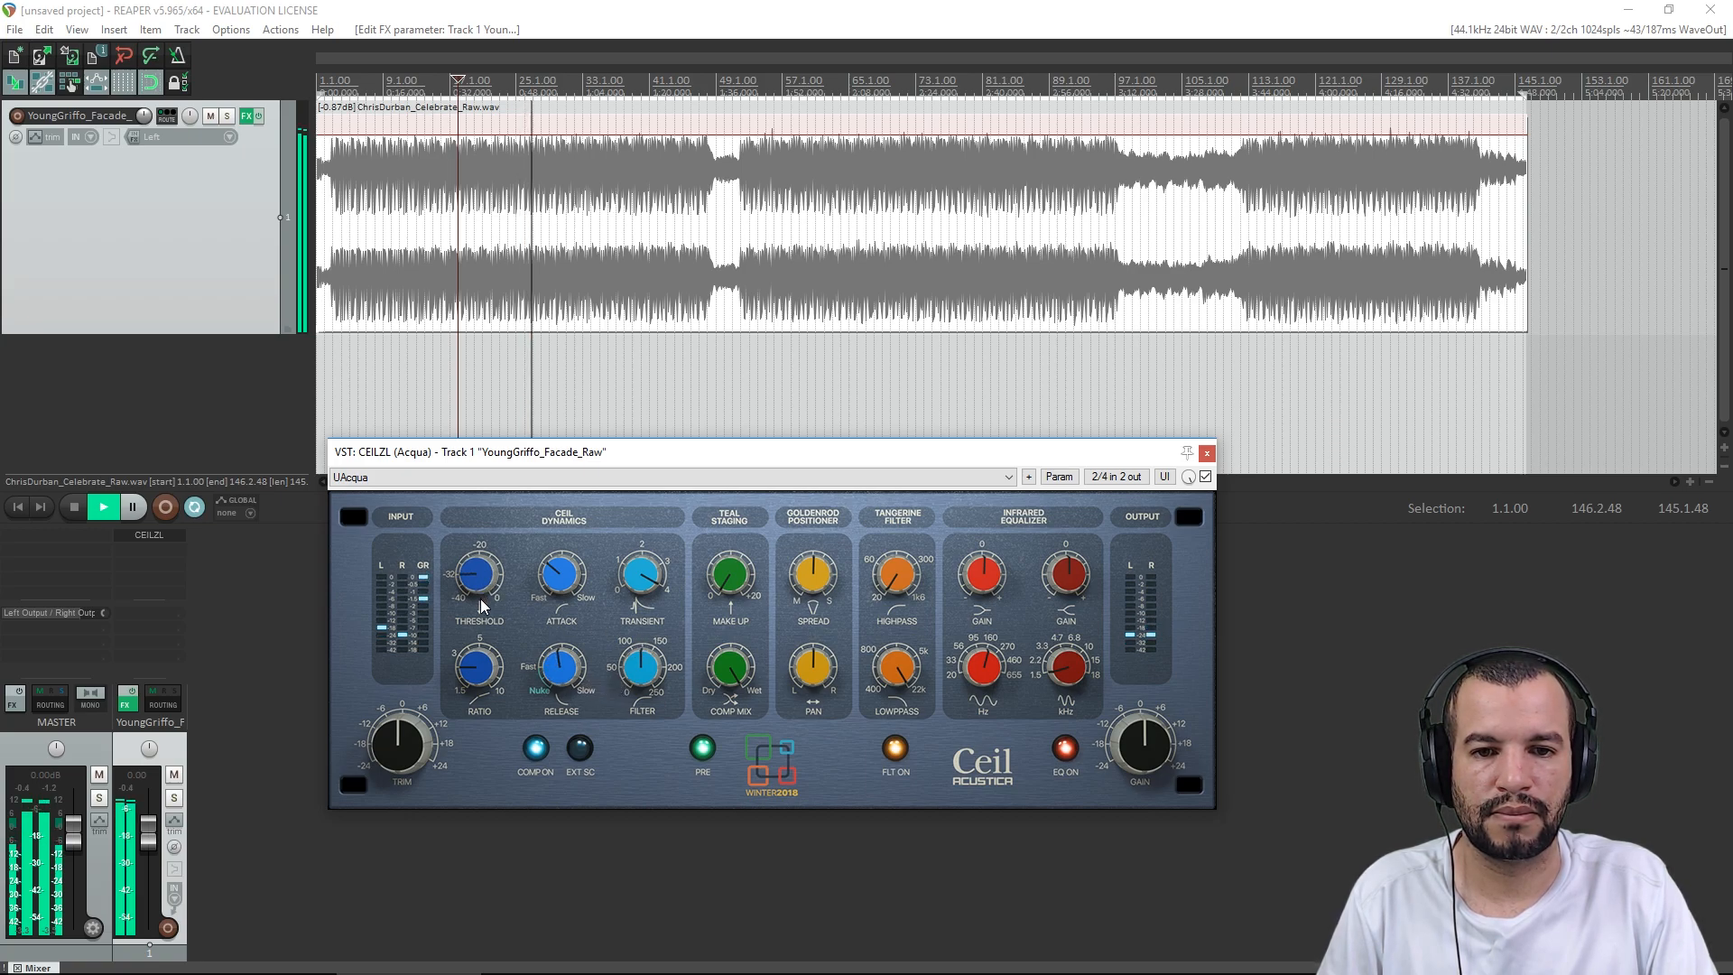
- Replay from about bar 15, make the compressor's Release faster and lower its Filter to around 50, then stop playback
{"action": "left_click", "coordinate": [433, 81]}
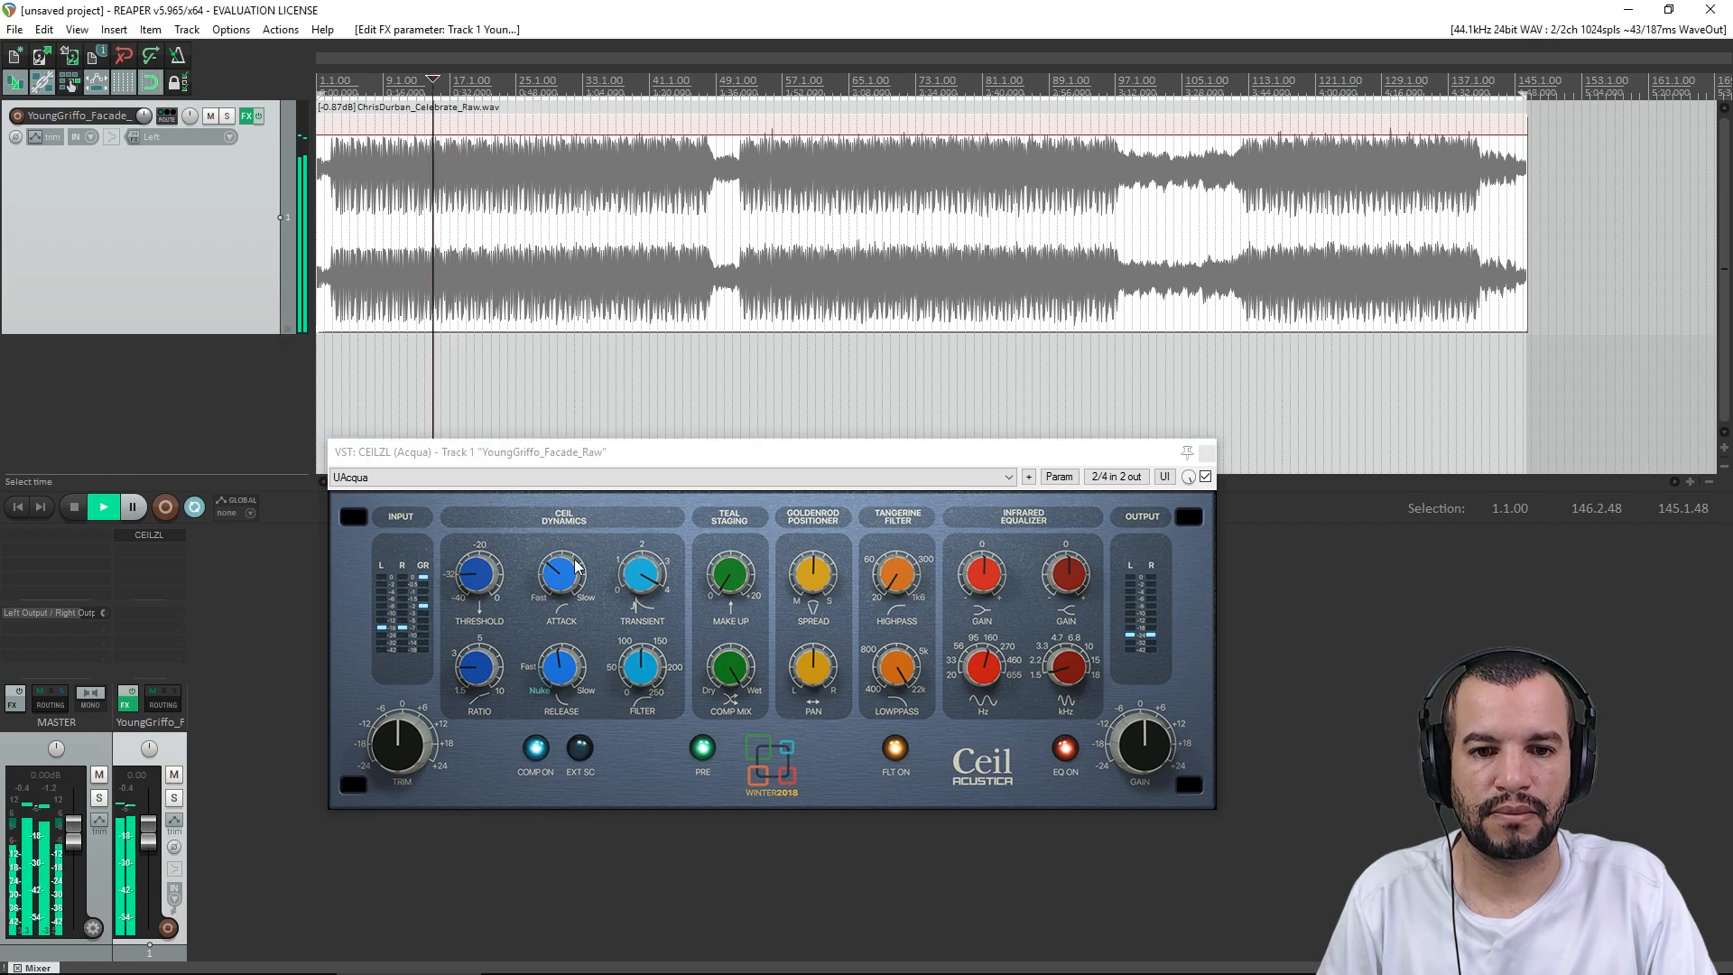
{"action": "left_click", "coordinate": [557, 666]}
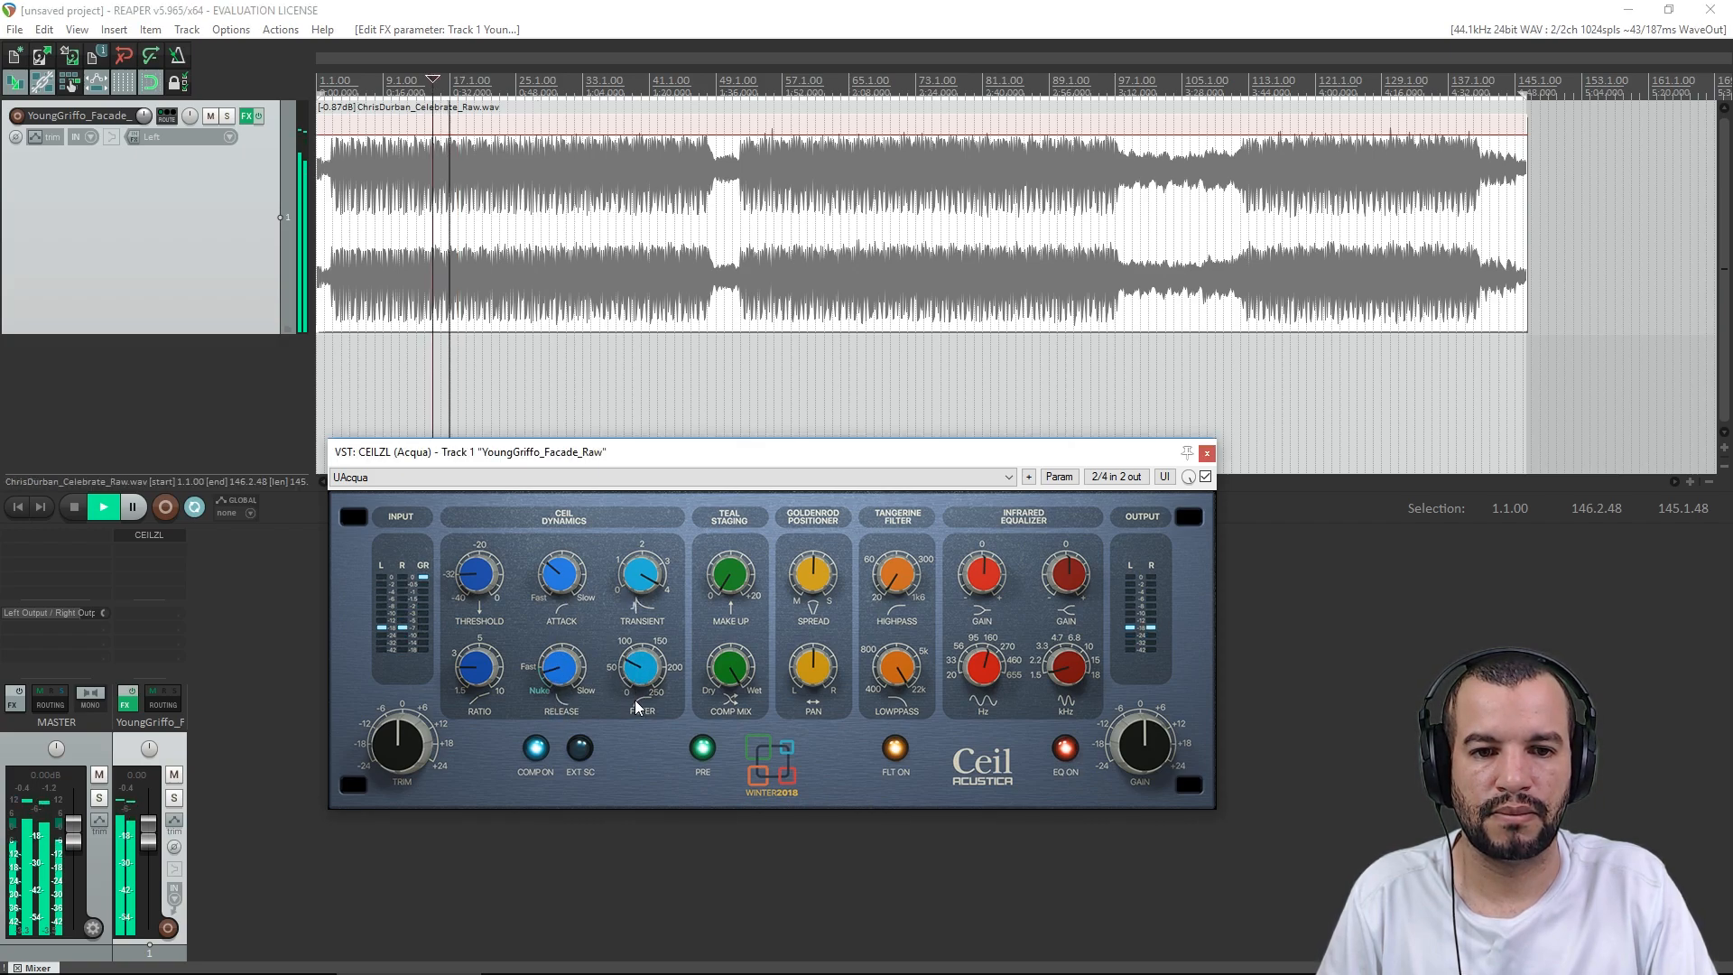
{"action": "left_click", "coordinate": [722, 9]}
{"action": "key", "text": "space"}
- With playback stopped, sweep the compressor's Filter through its range between 0 and 250
{"action": "left_click", "coordinate": [651, 663]}
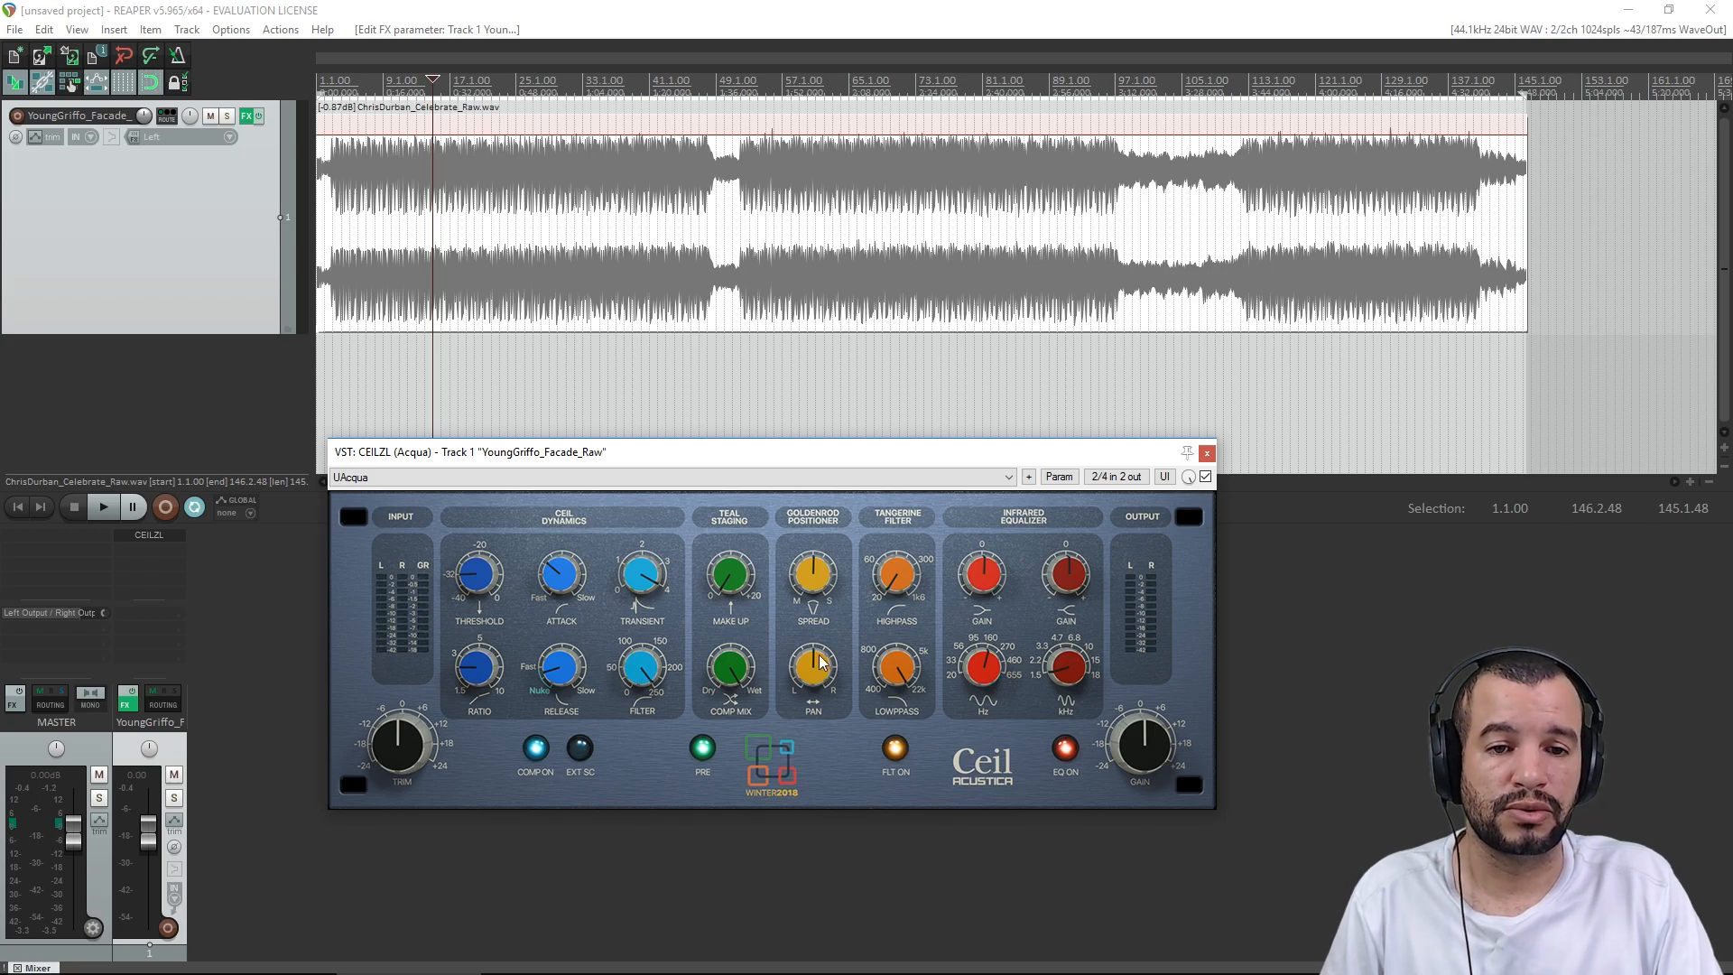
{"action": "left_click", "coordinate": [491, 14]}
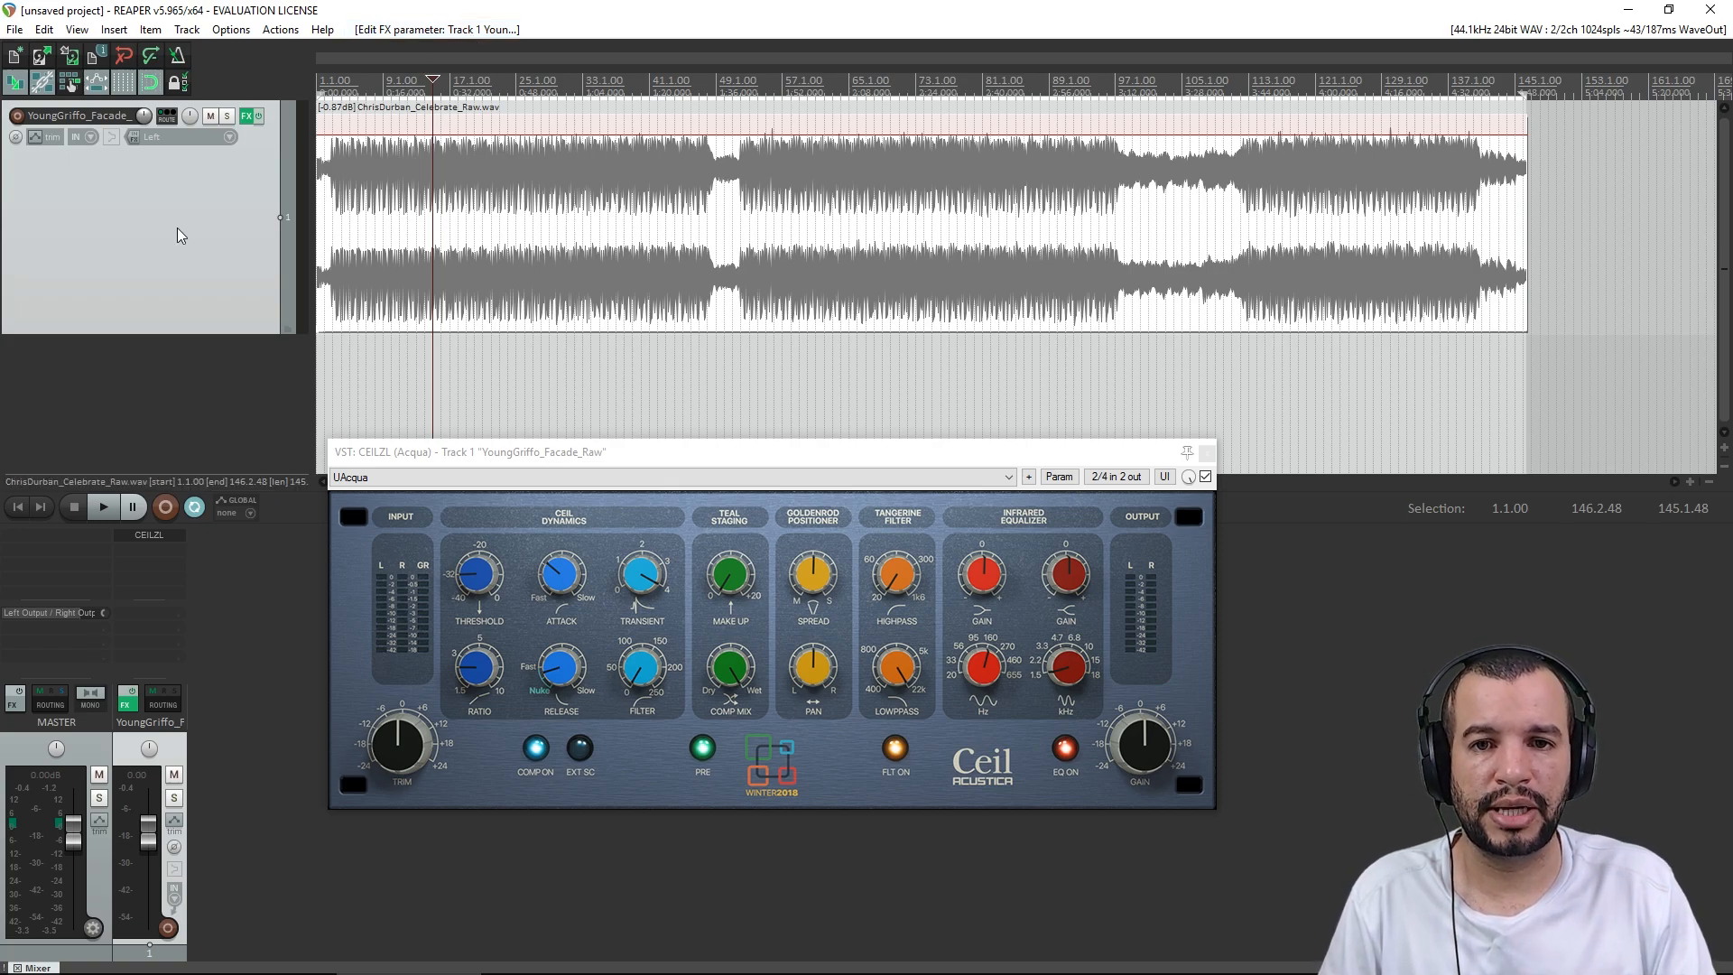
{"action": "left_click", "coordinate": [654, 668]}
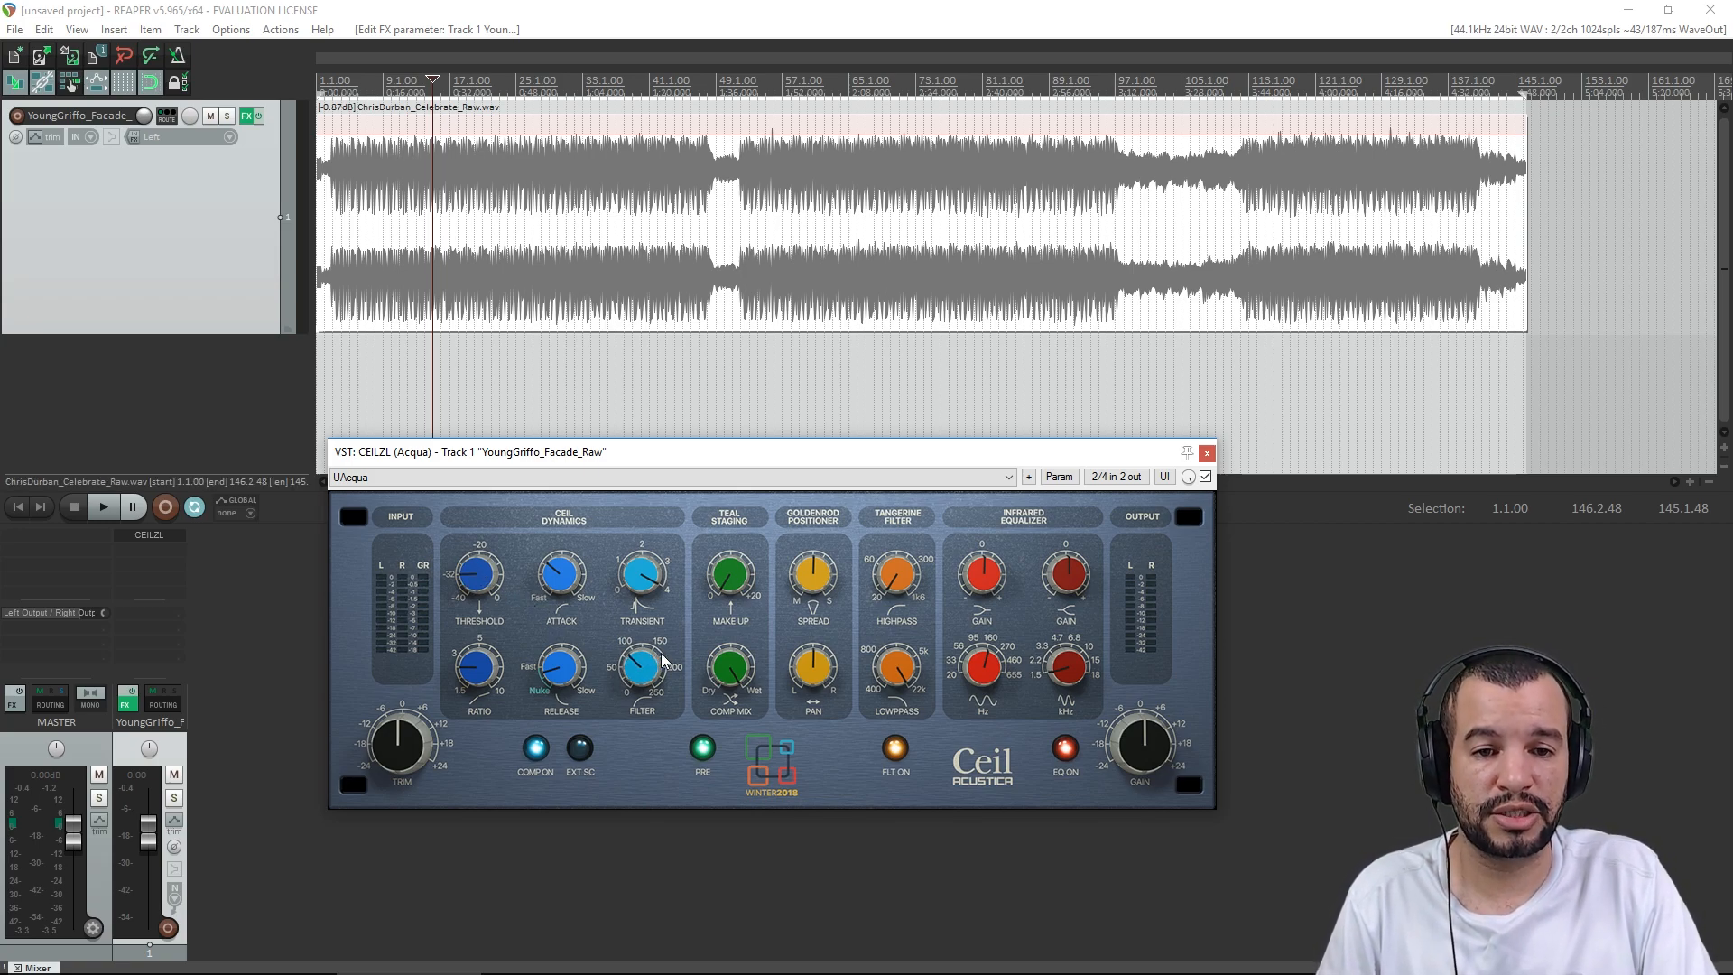
{"action": "left_click_drag", "start_coordinate": [661, 652], "coordinate": [621, 670]}
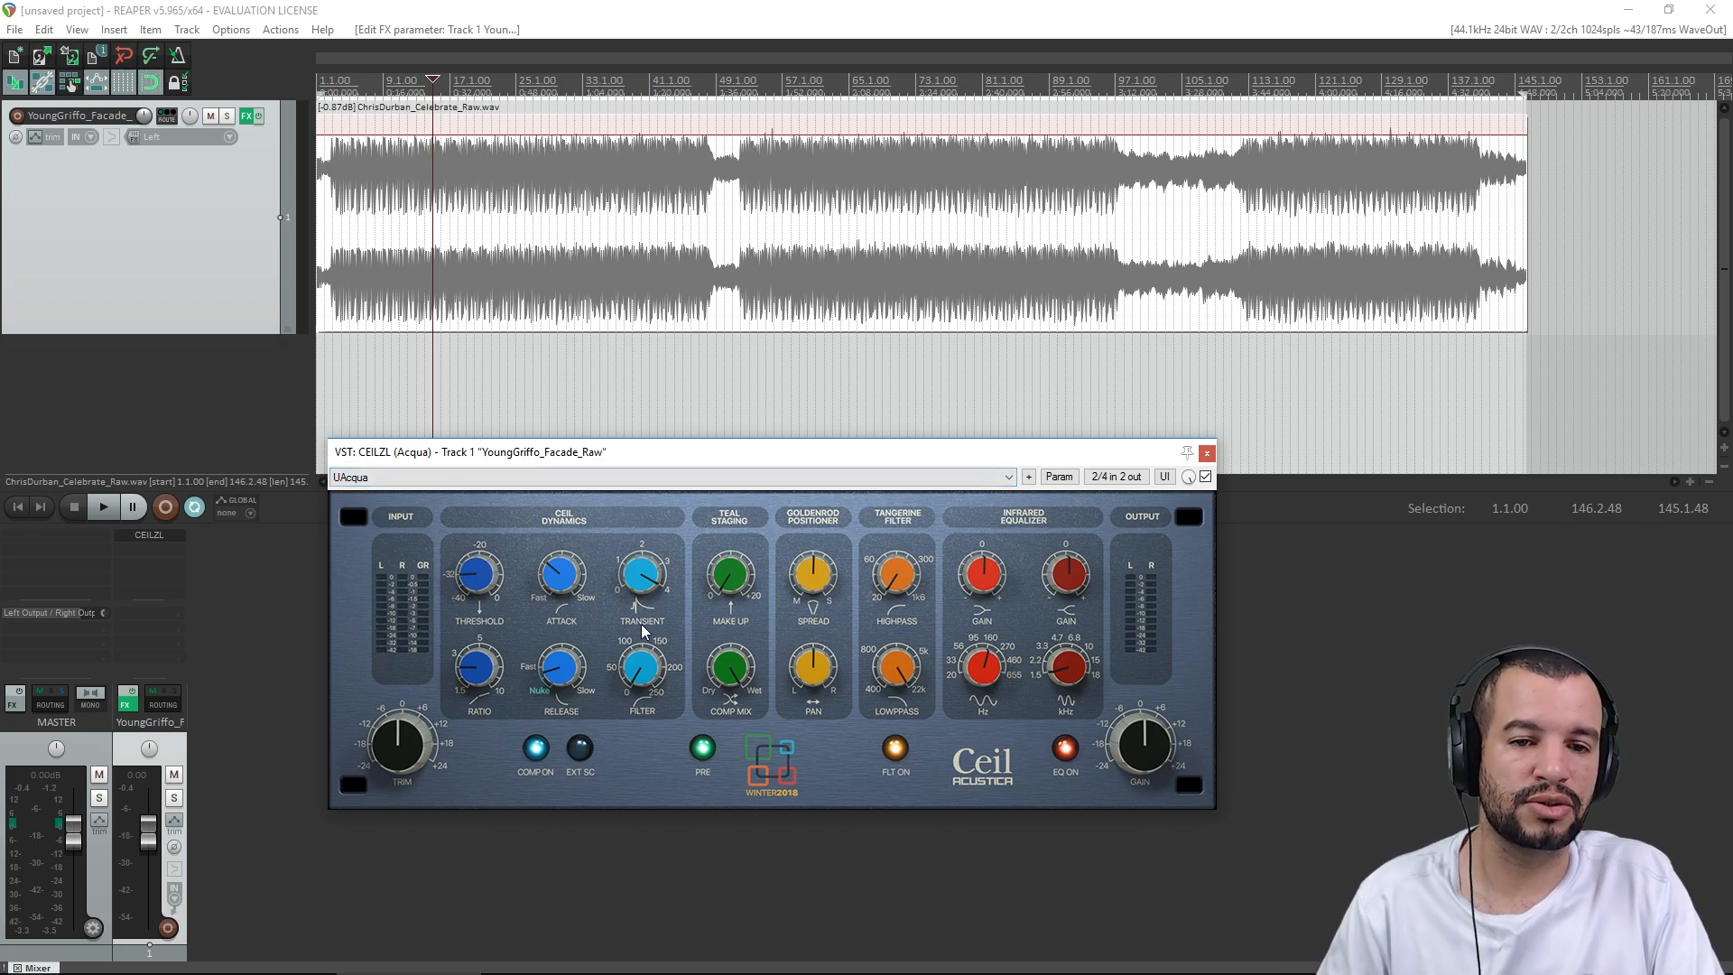
{"action": "left_click", "coordinate": [610, 8]}
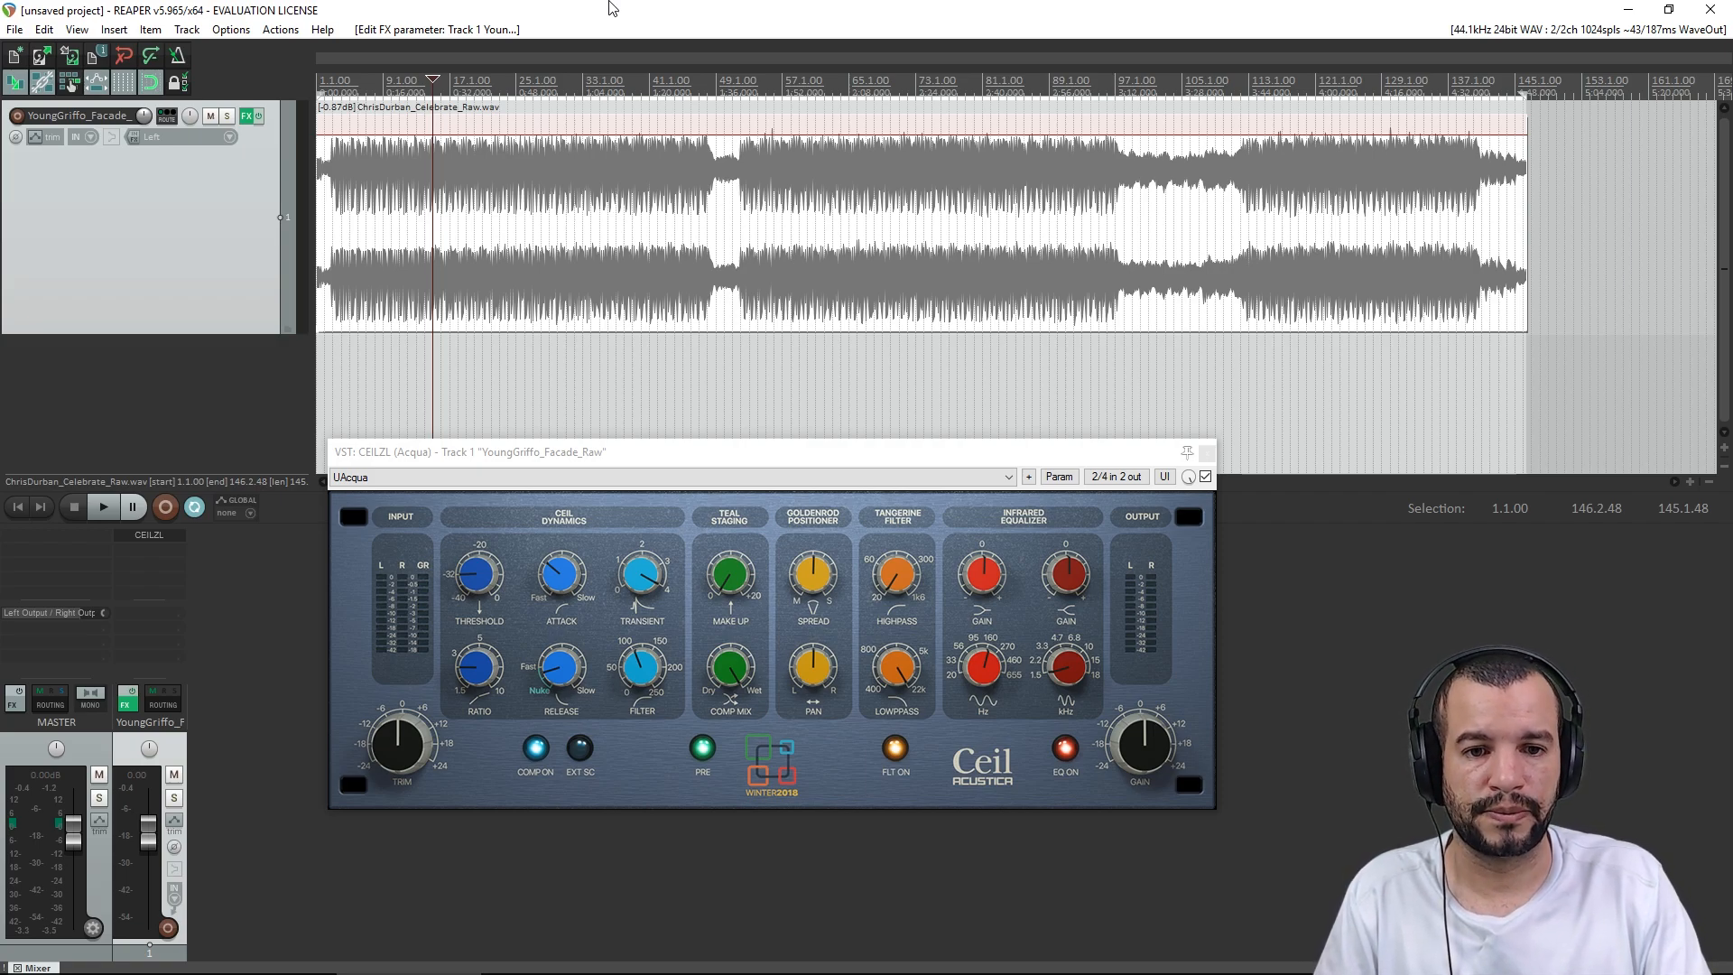
- Play the track while adjusting the compressor's Filter to between 50 and 100, then stop playback
{"action": "key", "text": "space"}
{"action": "left_click", "coordinate": [650, 669]}
{"action": "left_click_drag", "start_coordinate": [650, 669], "coordinate": [582, 718]}
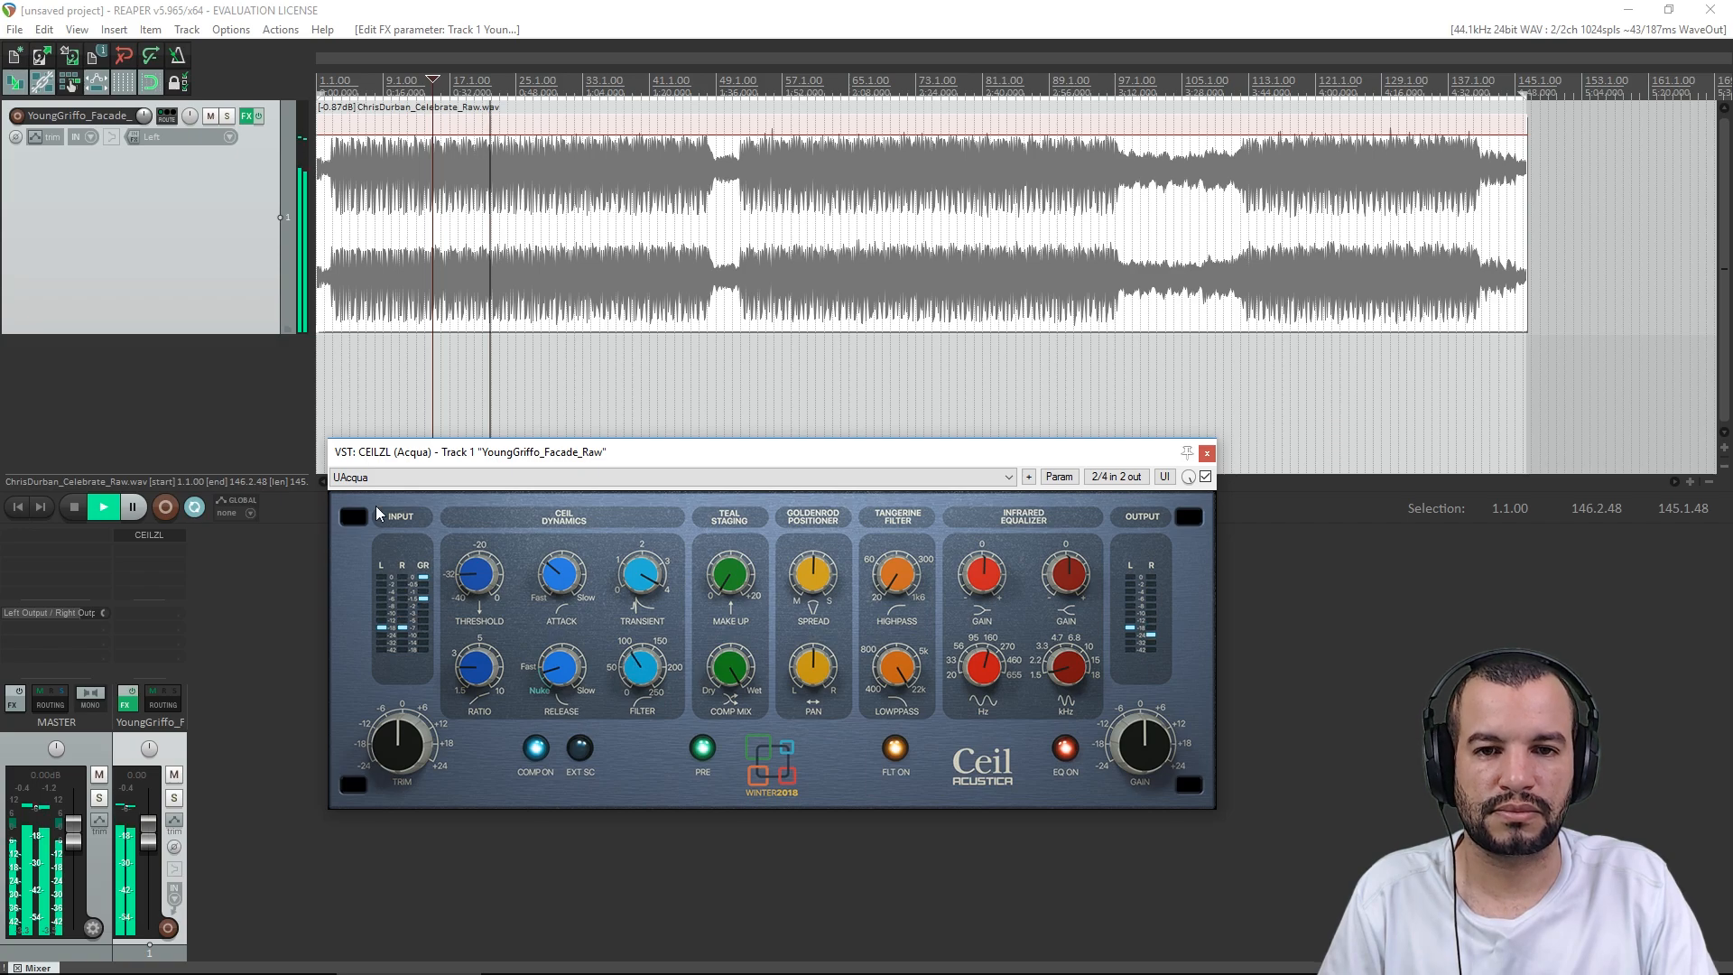
{"action": "left_click", "coordinate": [199, 305]}
{"action": "key", "text": "space"}
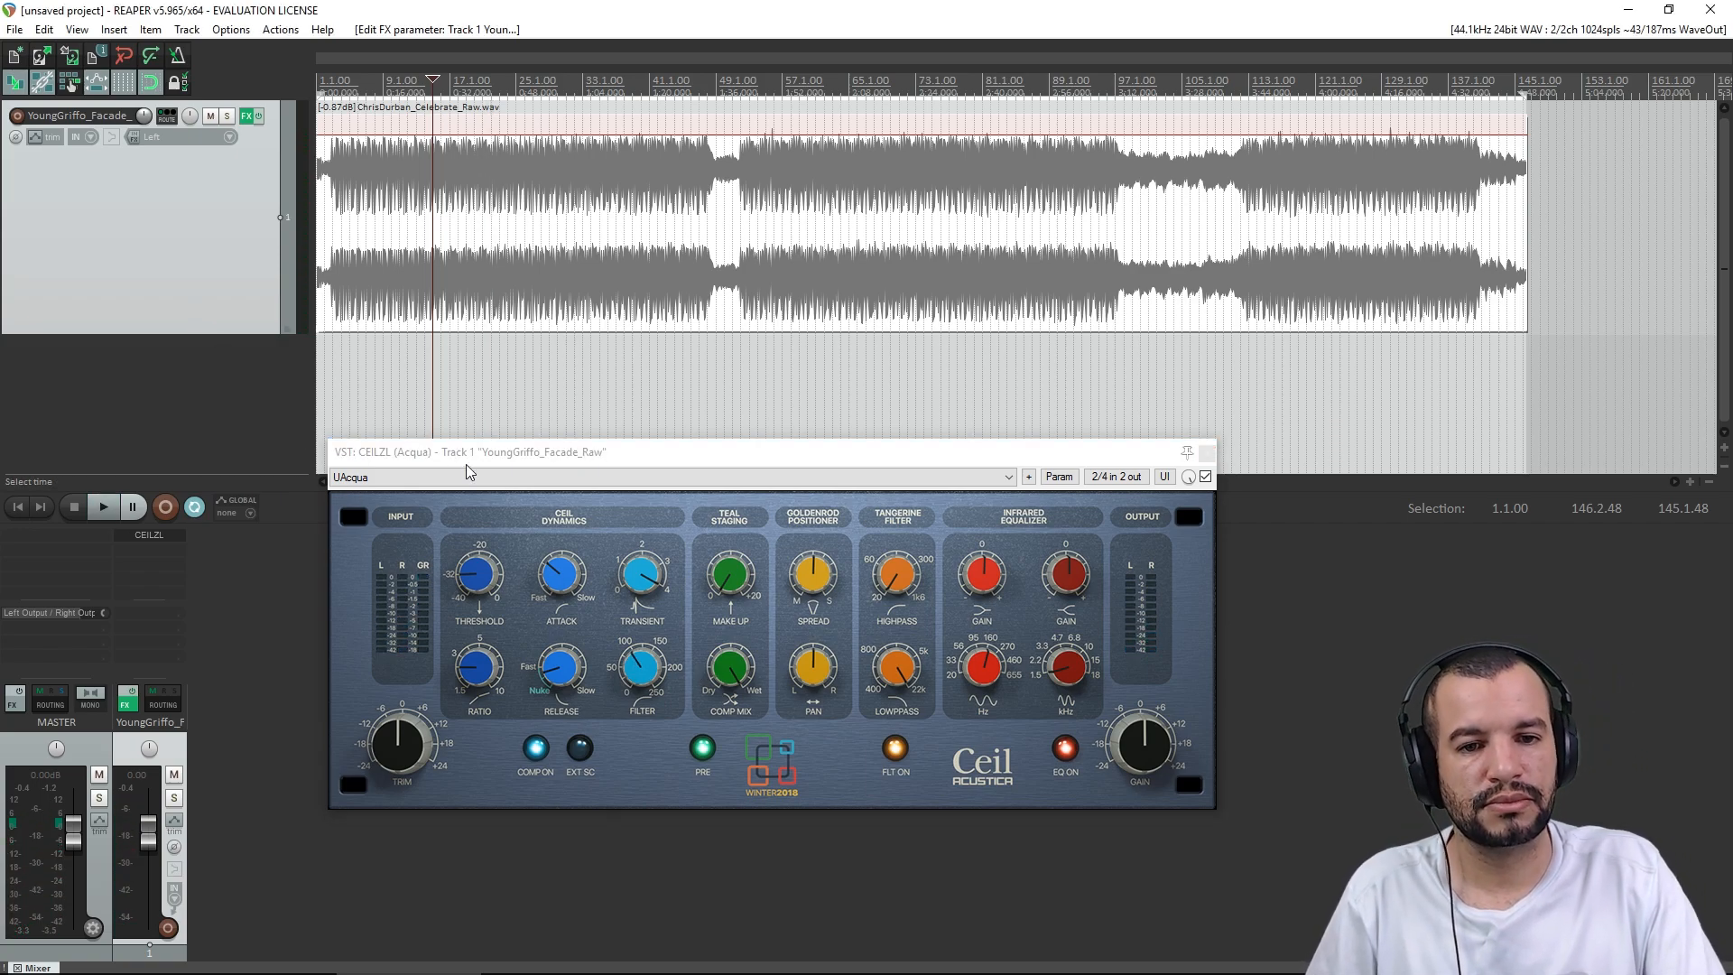
- Demonstrate a small change of the compressor's Filter, keep it between 50 and 100, and switch the compressor section off
{"action": "left_click", "coordinate": [637, 666]}
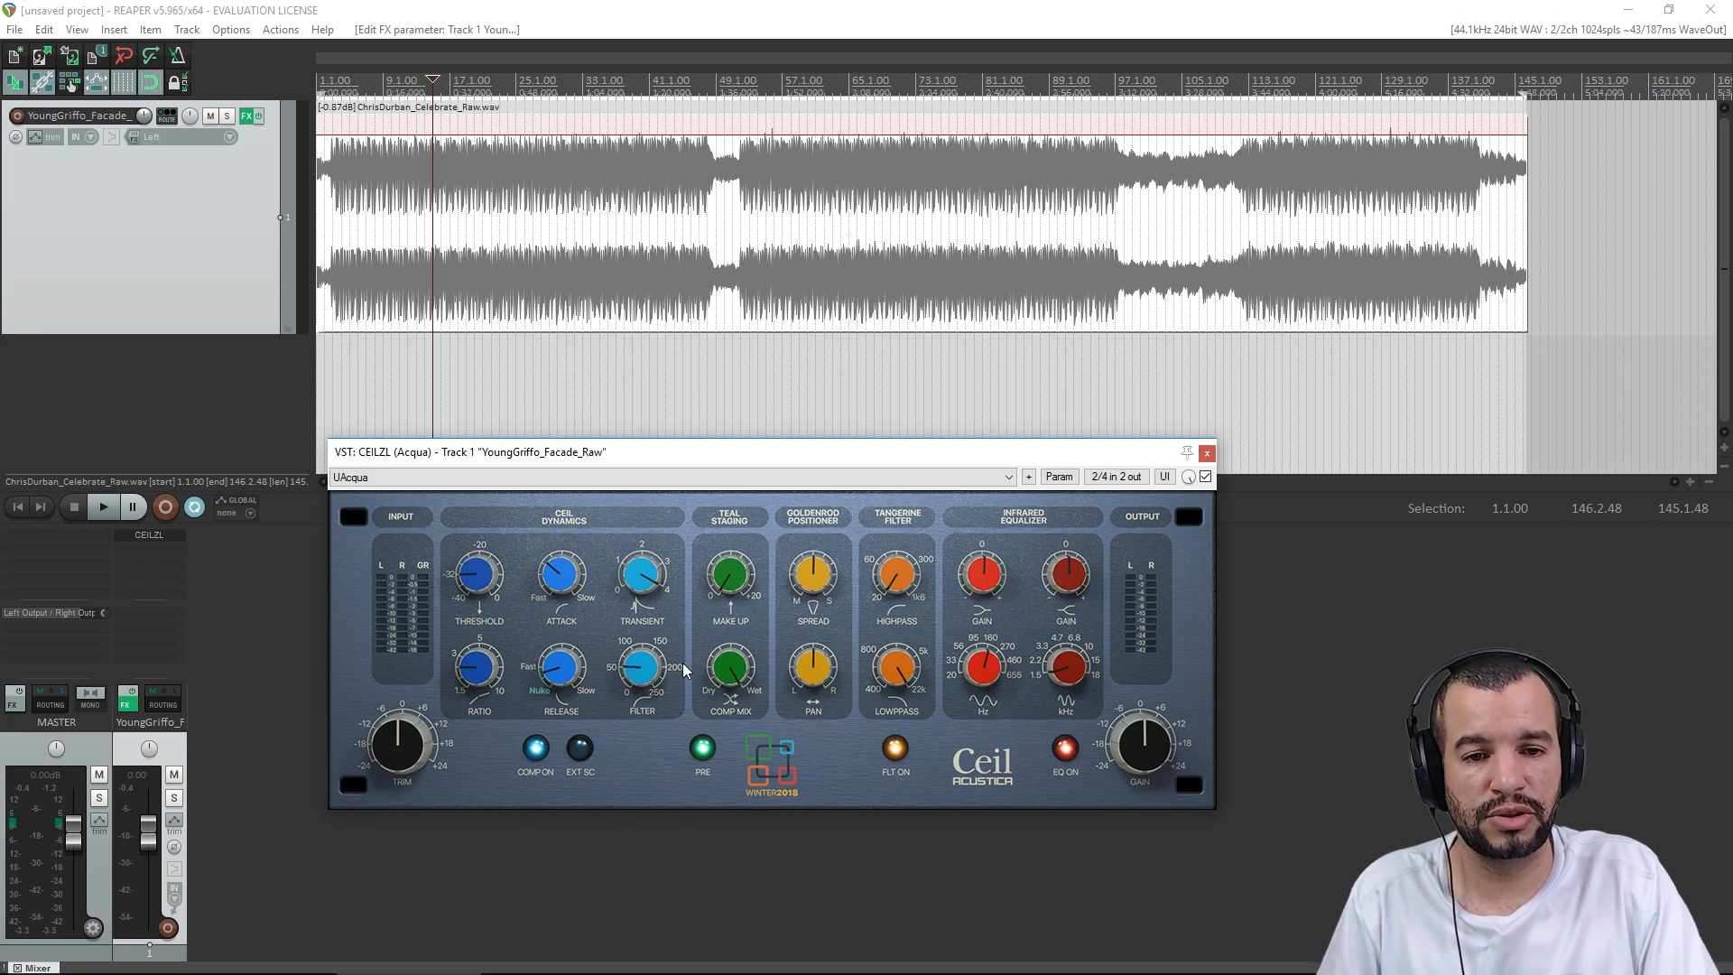
{"action": "left_click", "coordinate": [535, 748]}
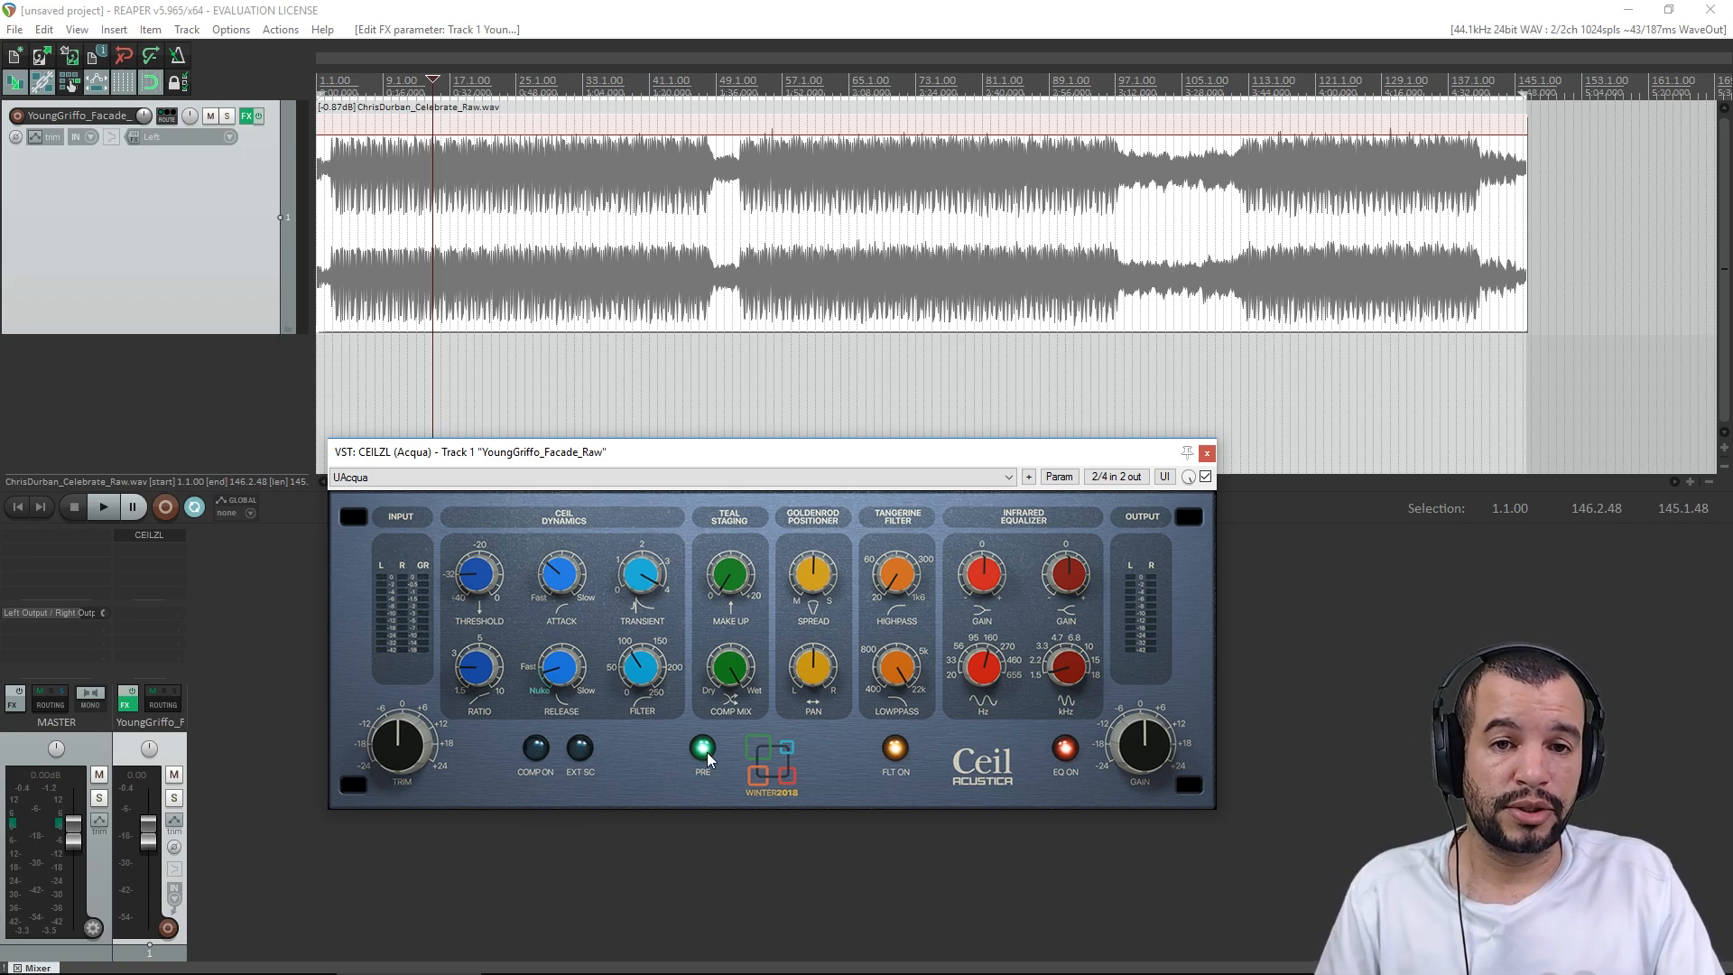
{"action": "left_click", "coordinate": [526, 28]}
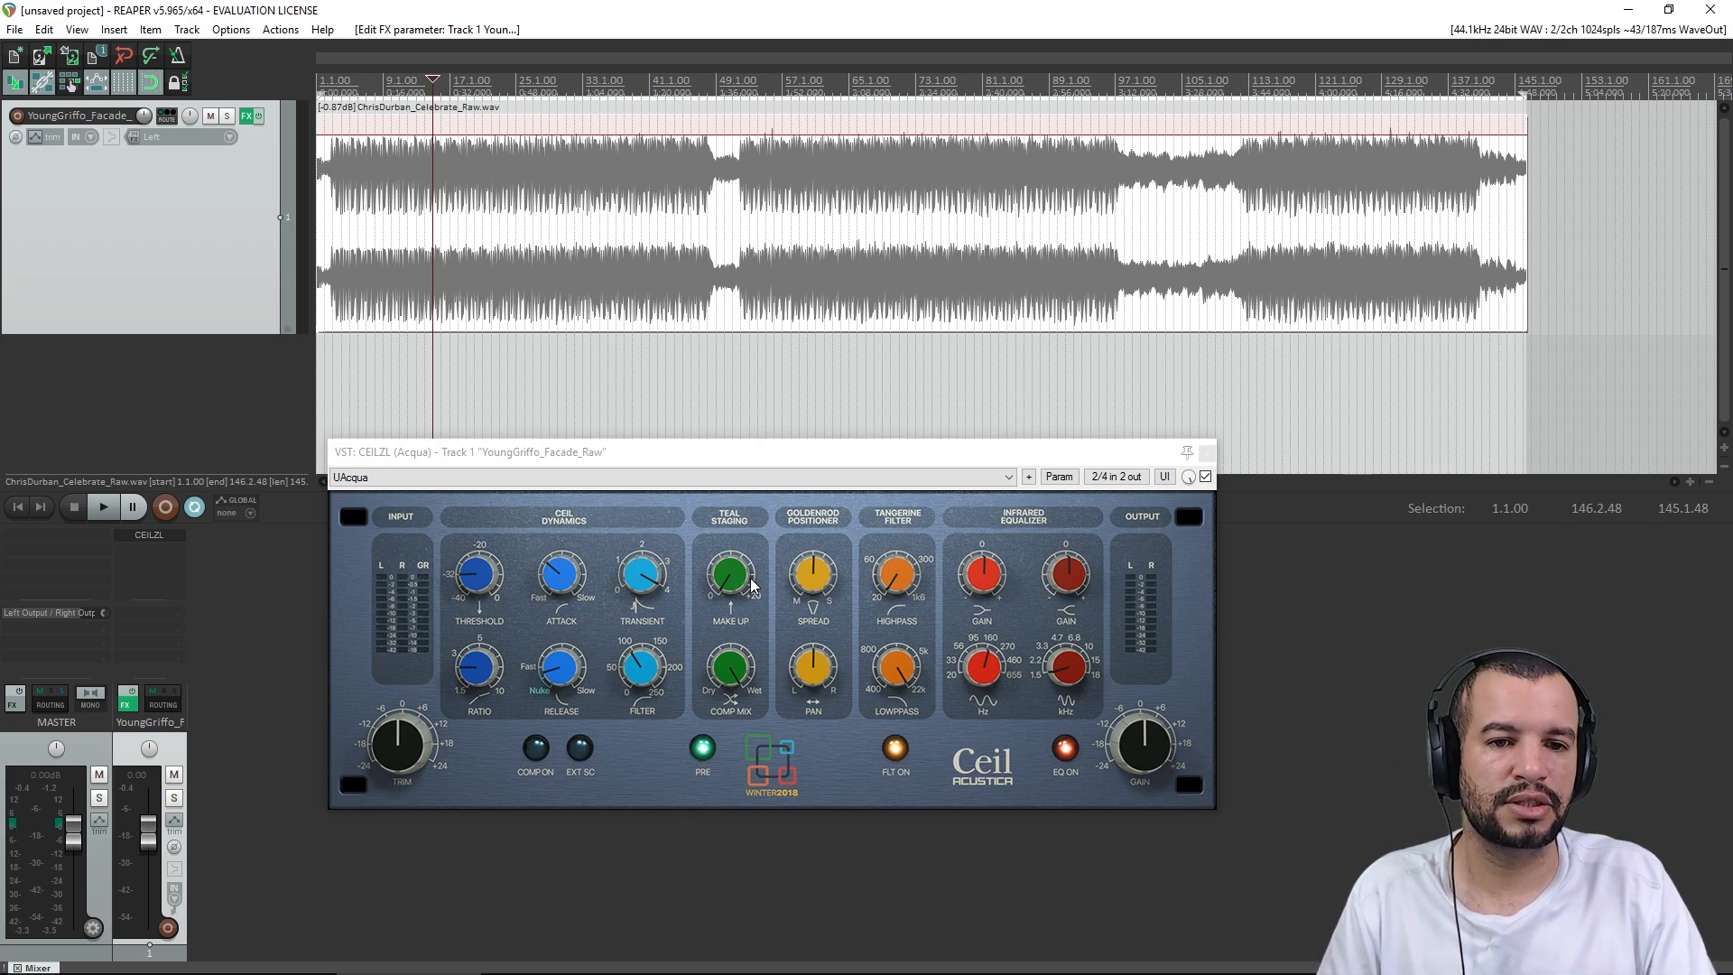
- Raise the Make Up gain slightly and reduce Transient to about 3
{"action": "left_click", "coordinate": [719, 527]}
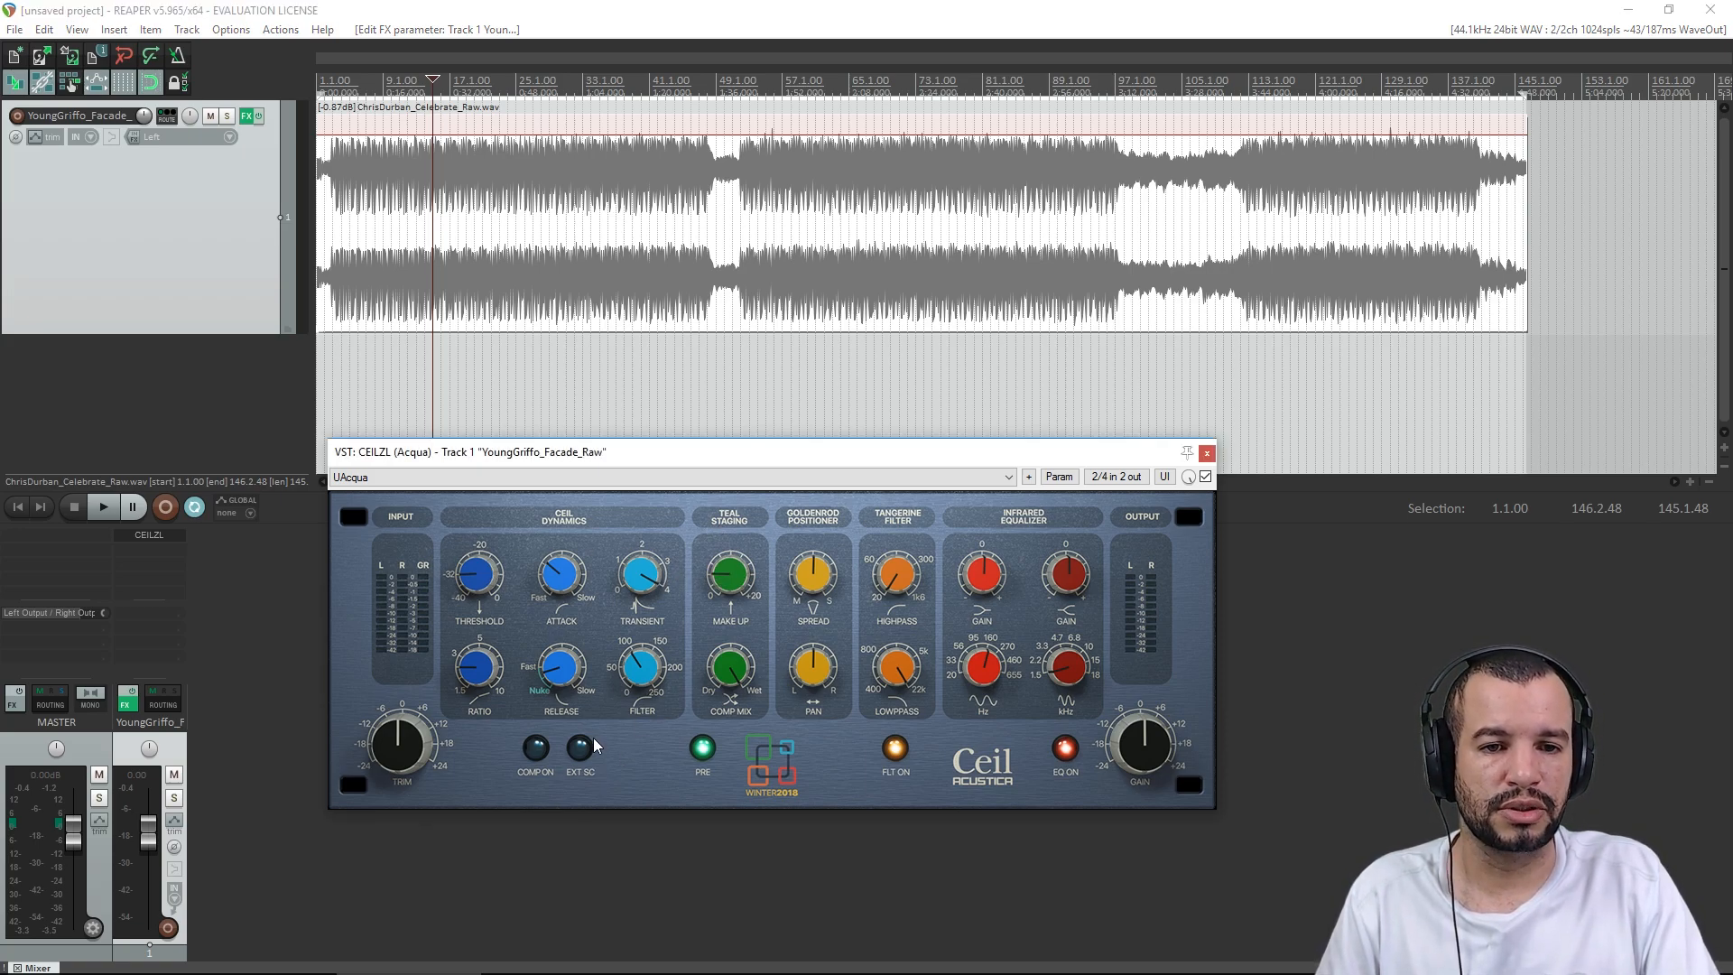
{"action": "left_click_drag", "start_coordinate": [637, 573], "coordinate": [636, 578]}
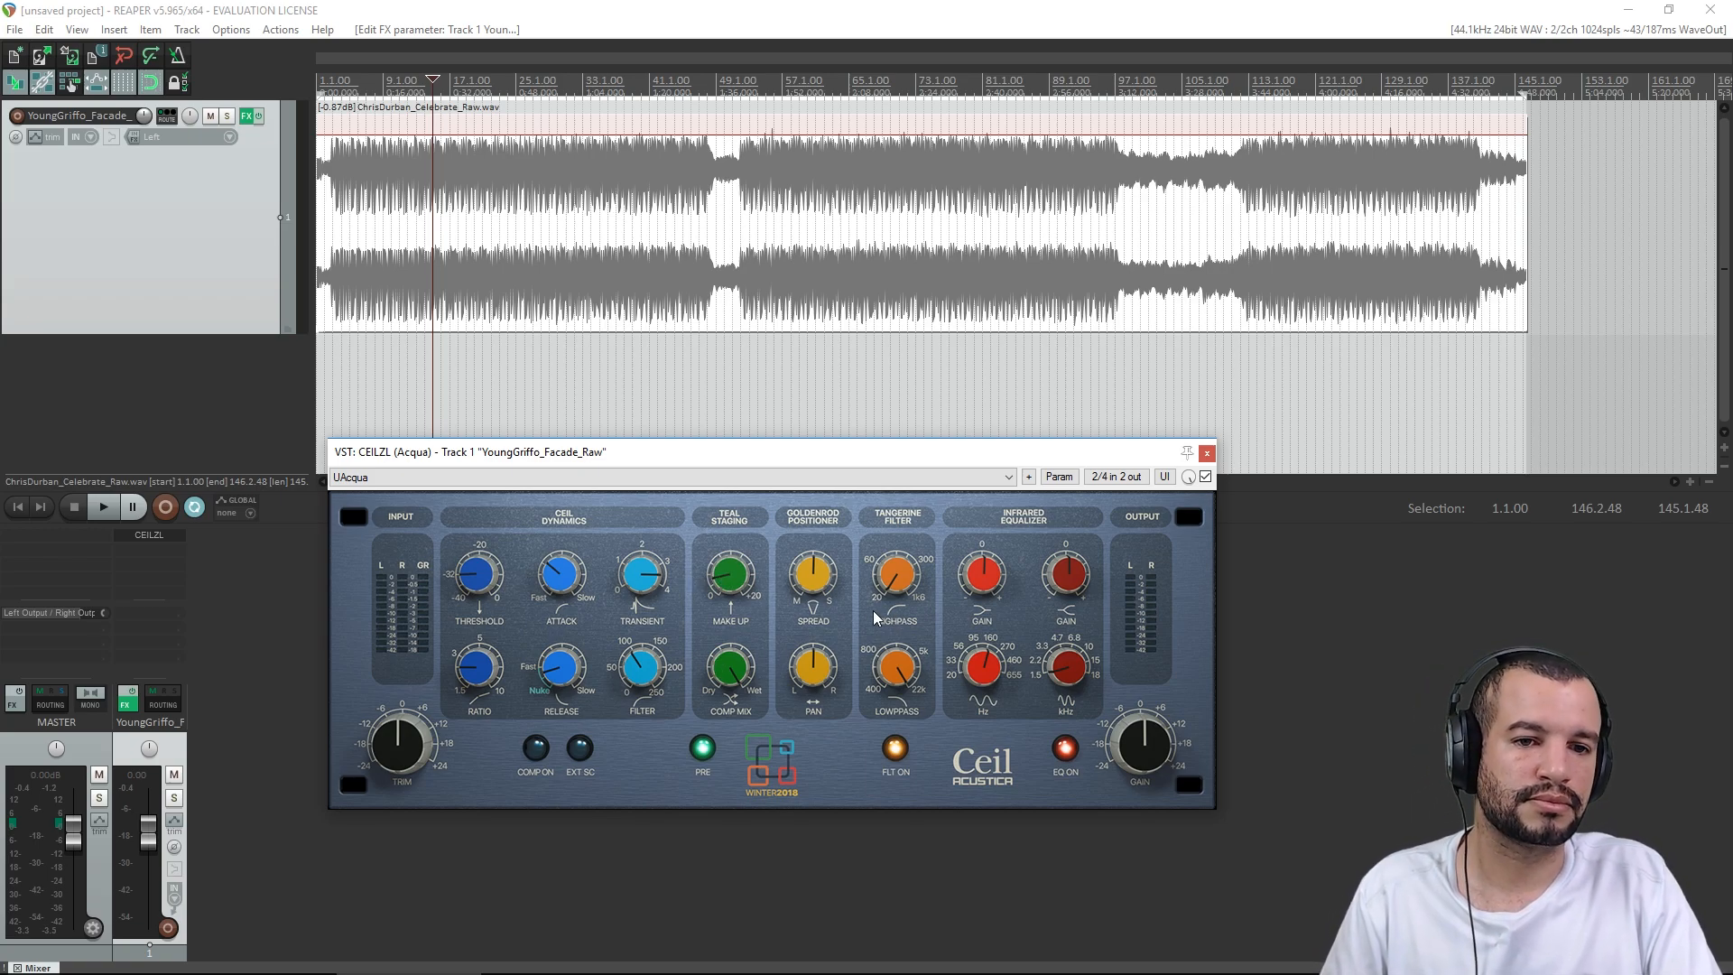
{"action": "left_click", "coordinate": [813, 7]}
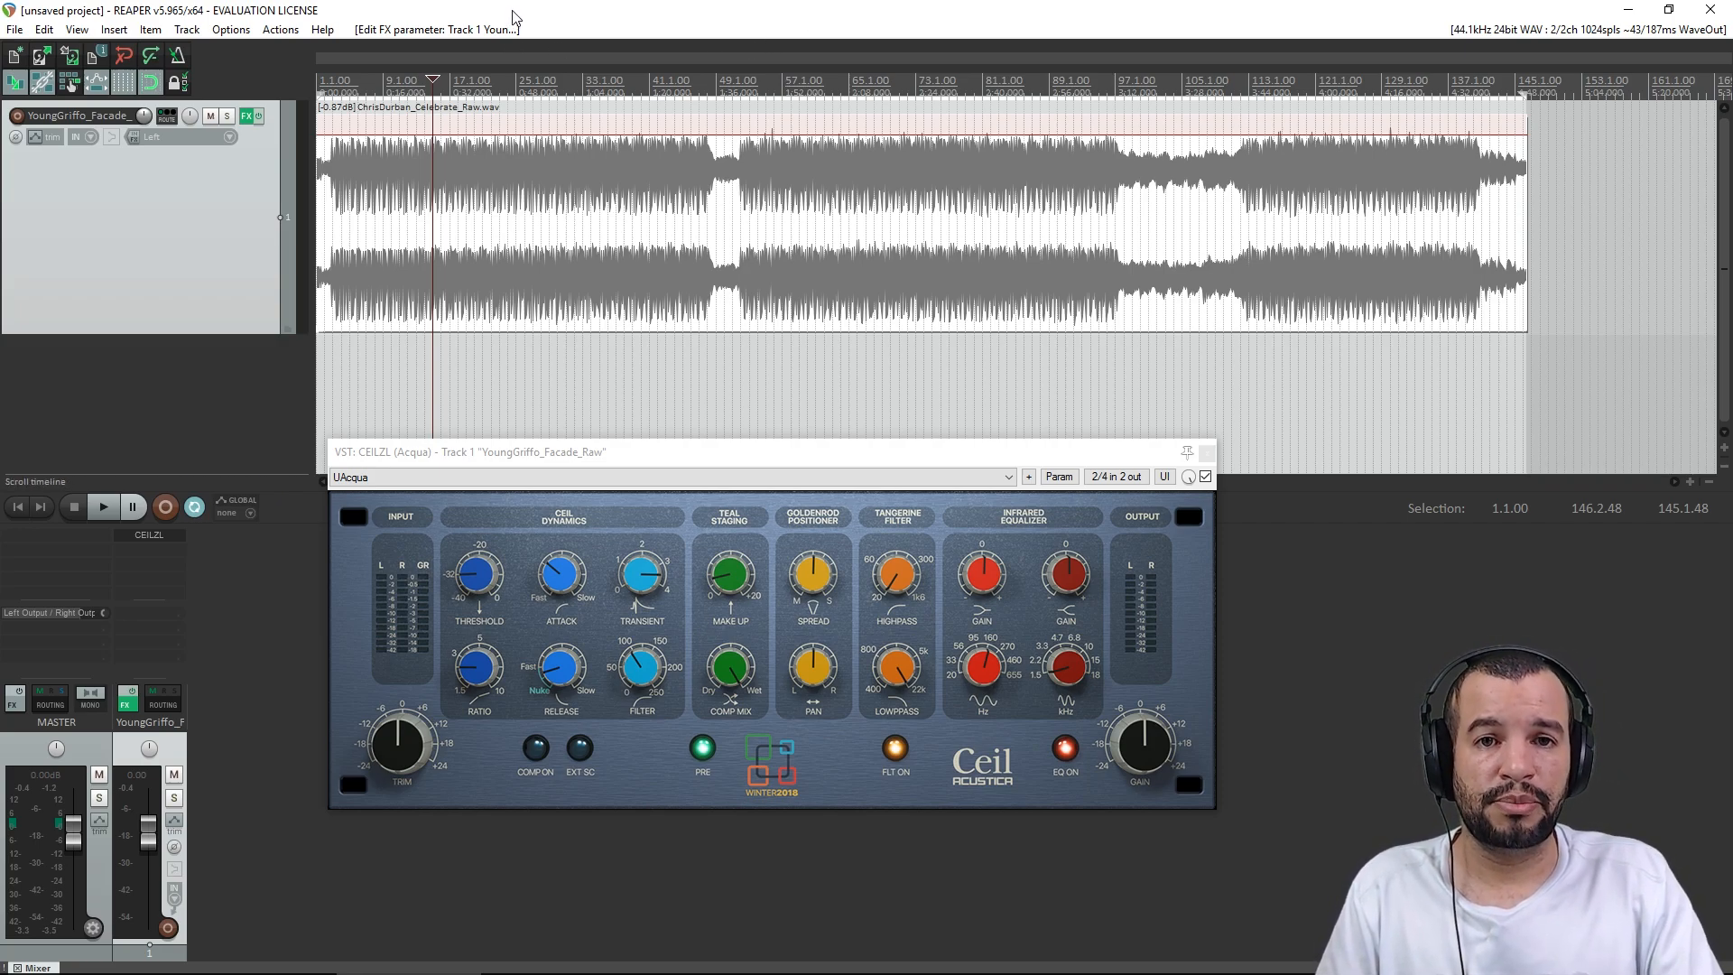
- During playback, compare the positioner's Spread at the S and M extremes and at a moderate setting toward S
{"action": "key", "text": "space"}
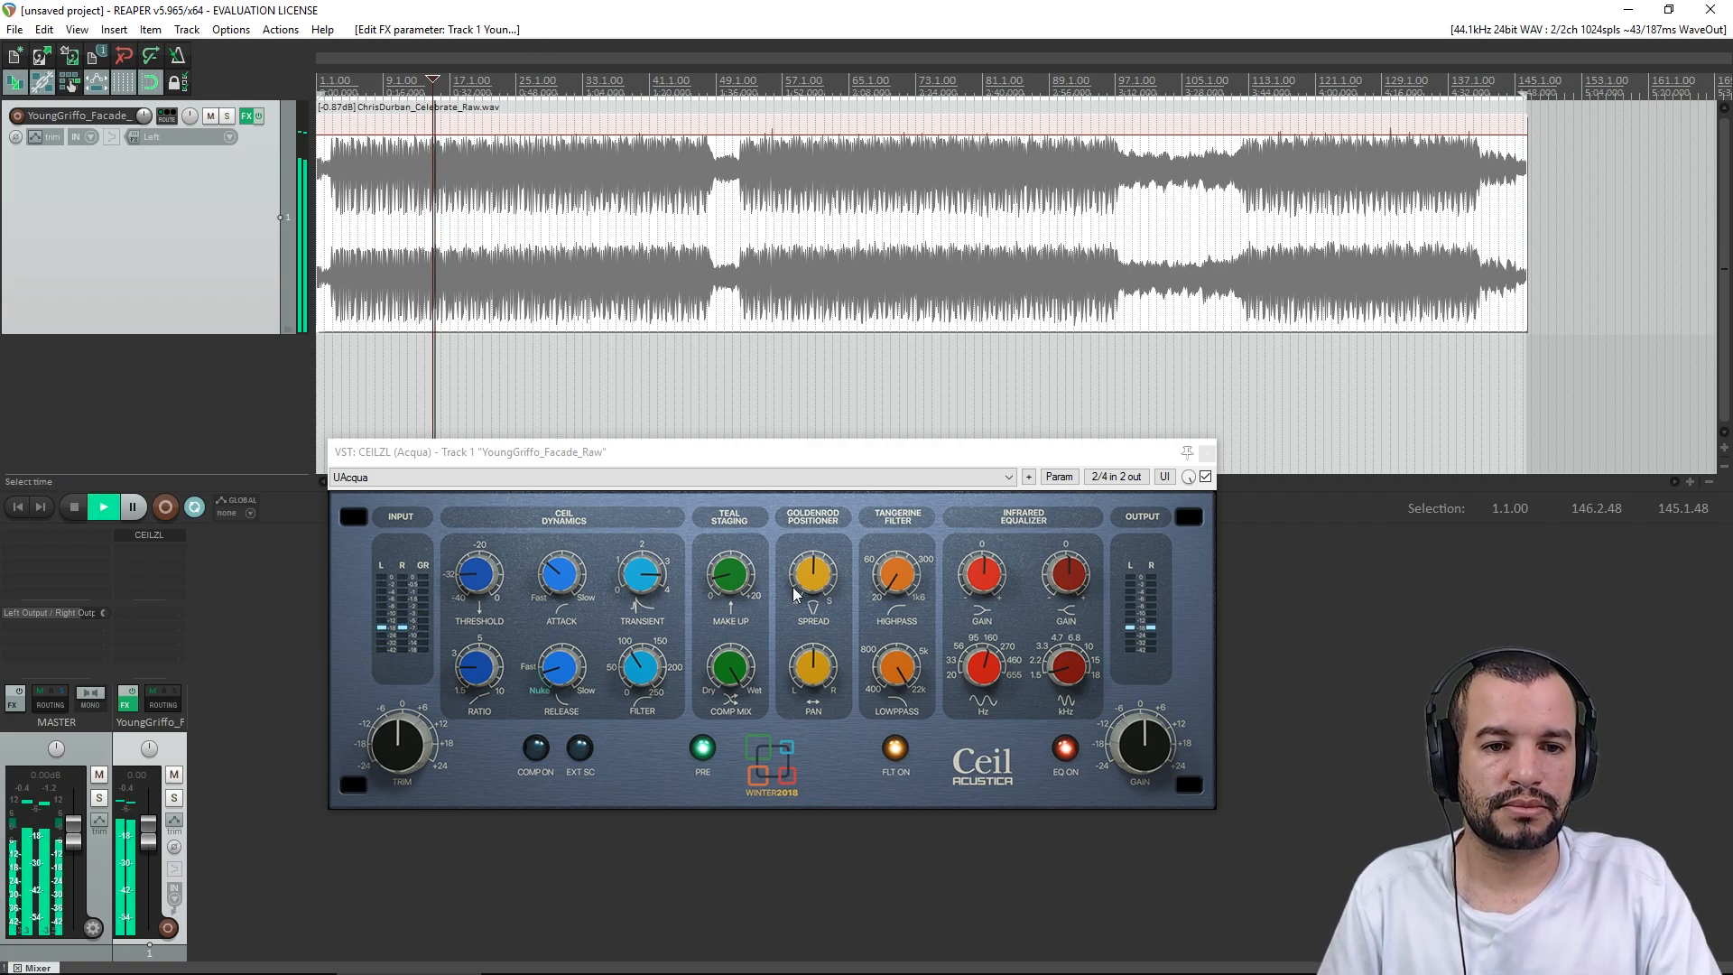
{"action": "left_click_drag", "start_coordinate": [798, 583], "coordinate": [803, 552]}
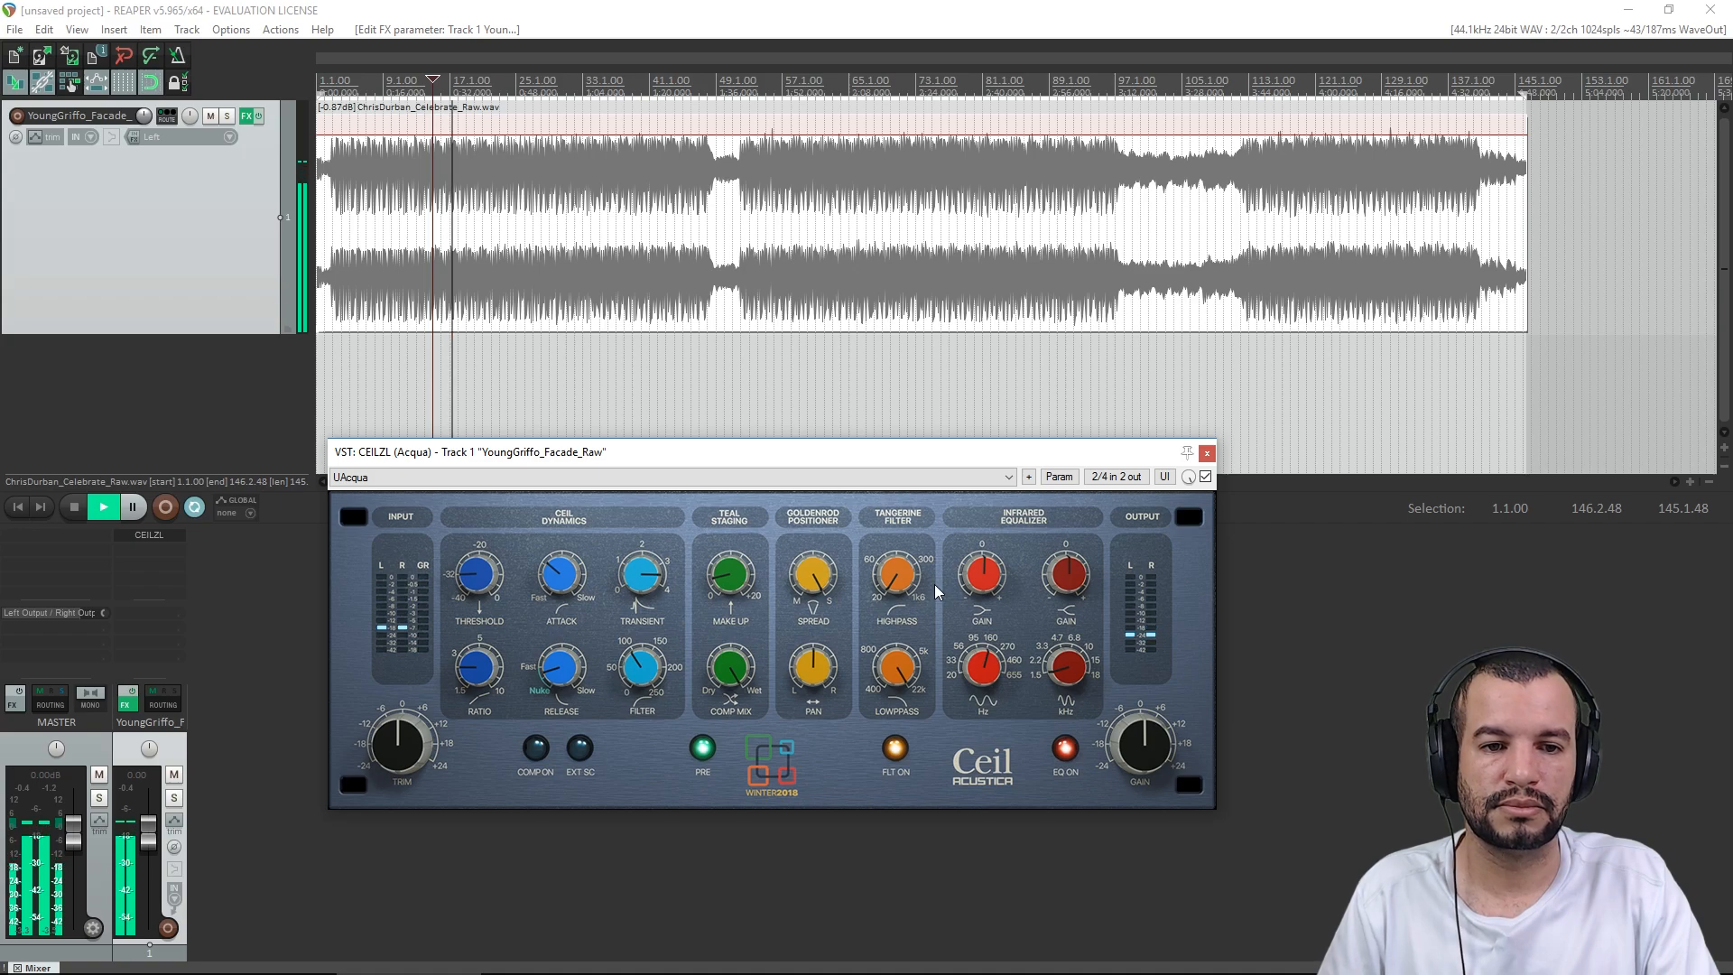
{"action": "left_click_drag", "start_coordinate": [823, 582], "coordinate": [824, 575]}
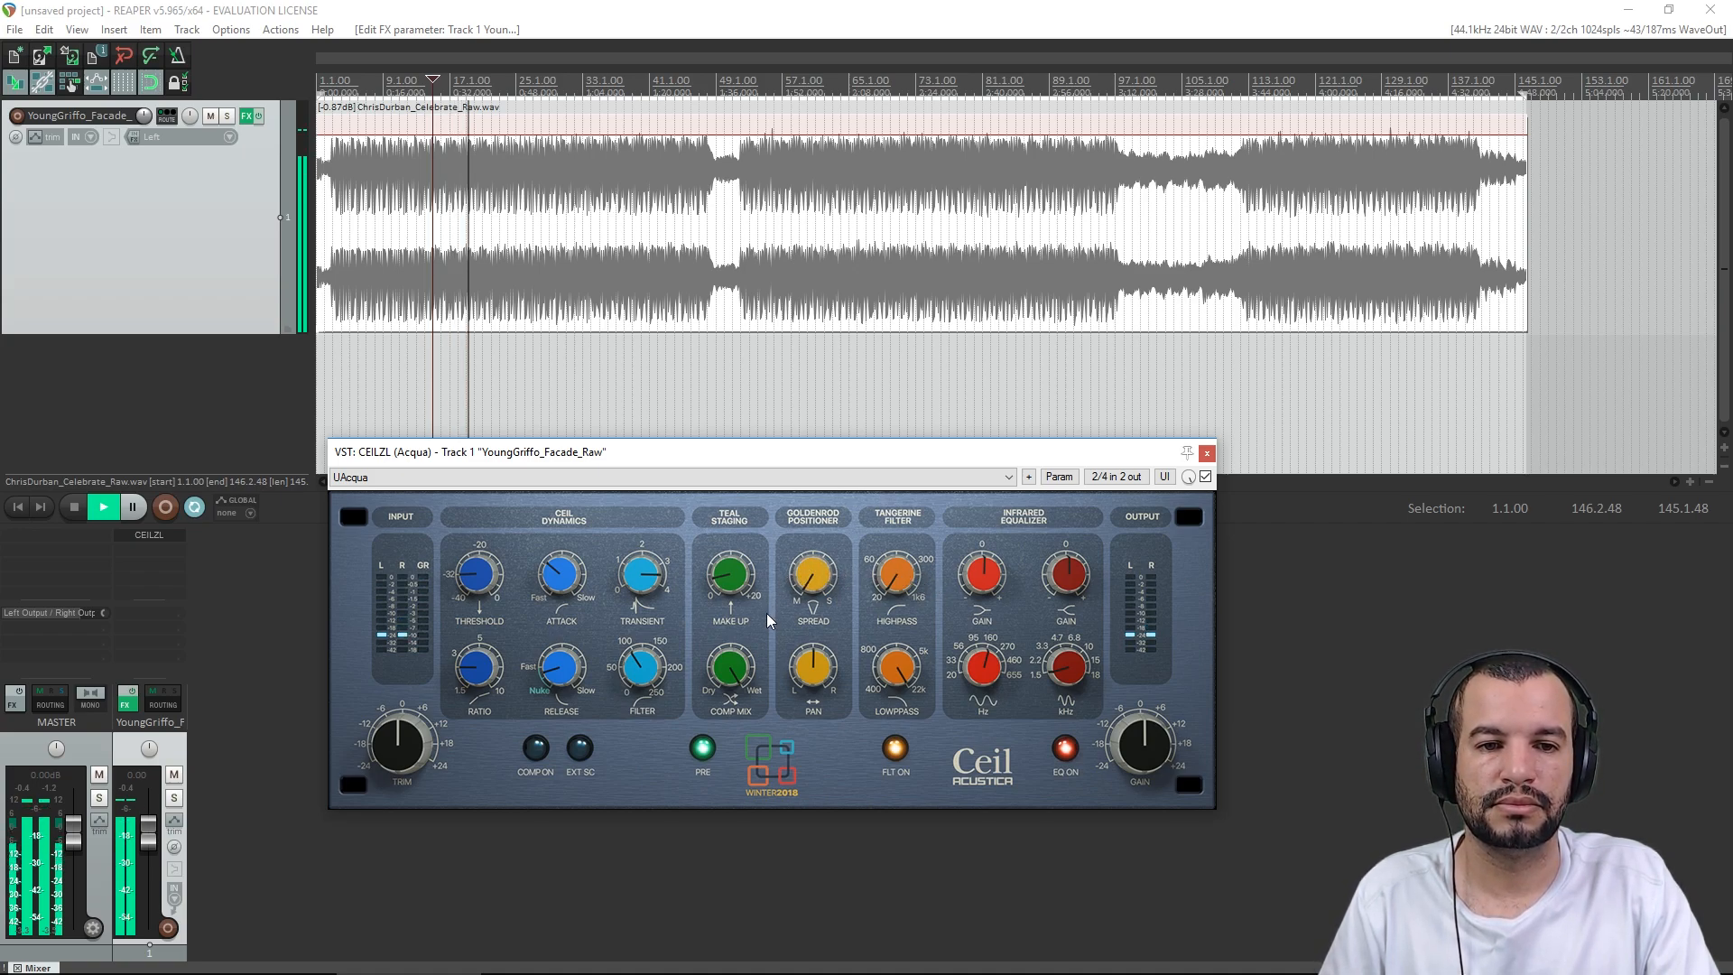
{"action": "left_click_drag", "start_coordinate": [840, 588], "coordinate": [863, 582]}
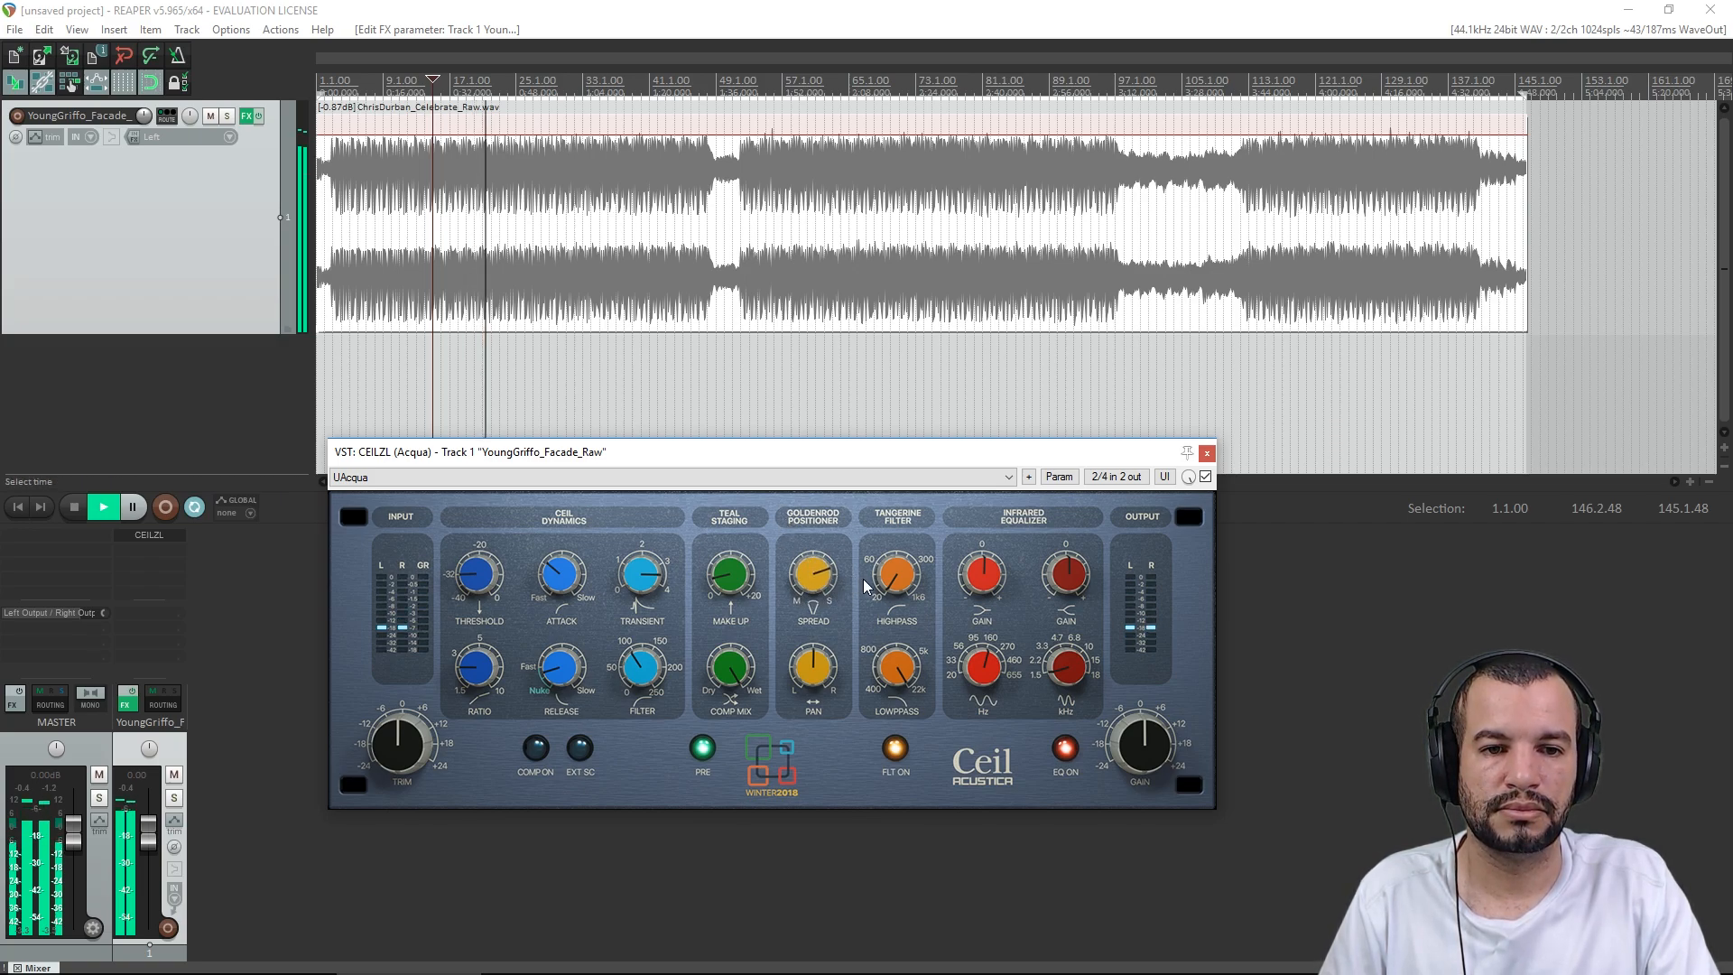
{"action": "left_click", "coordinate": [101, 250]}
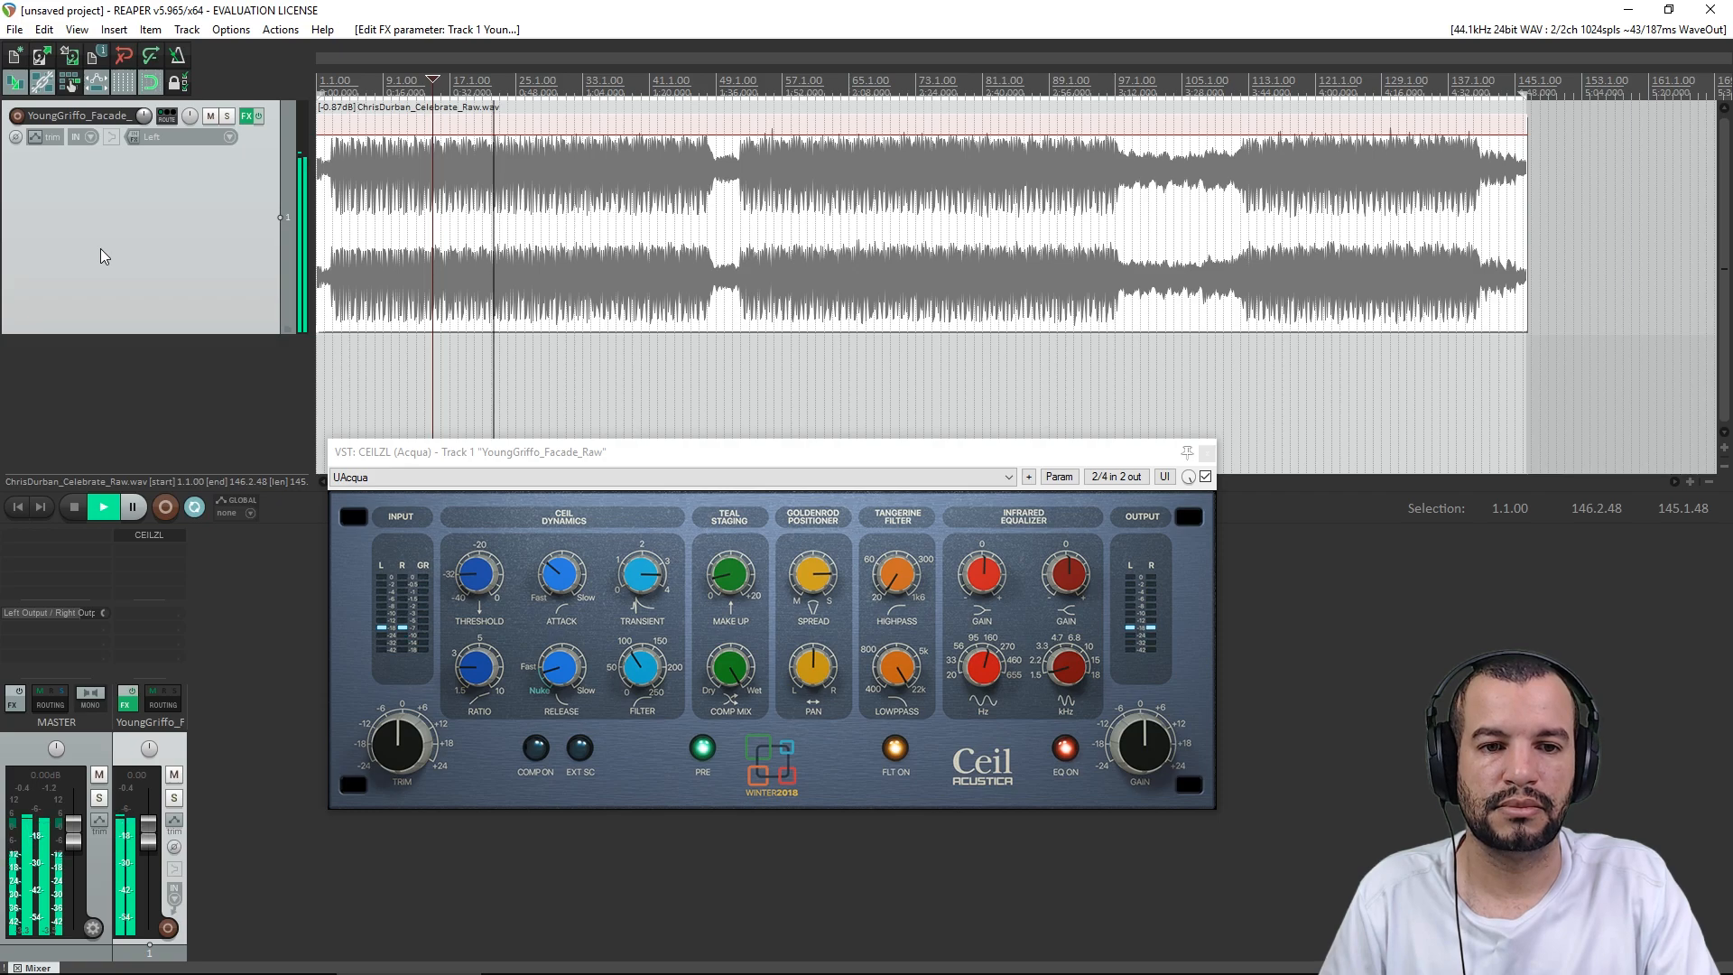
{"action": "key", "text": "space"}
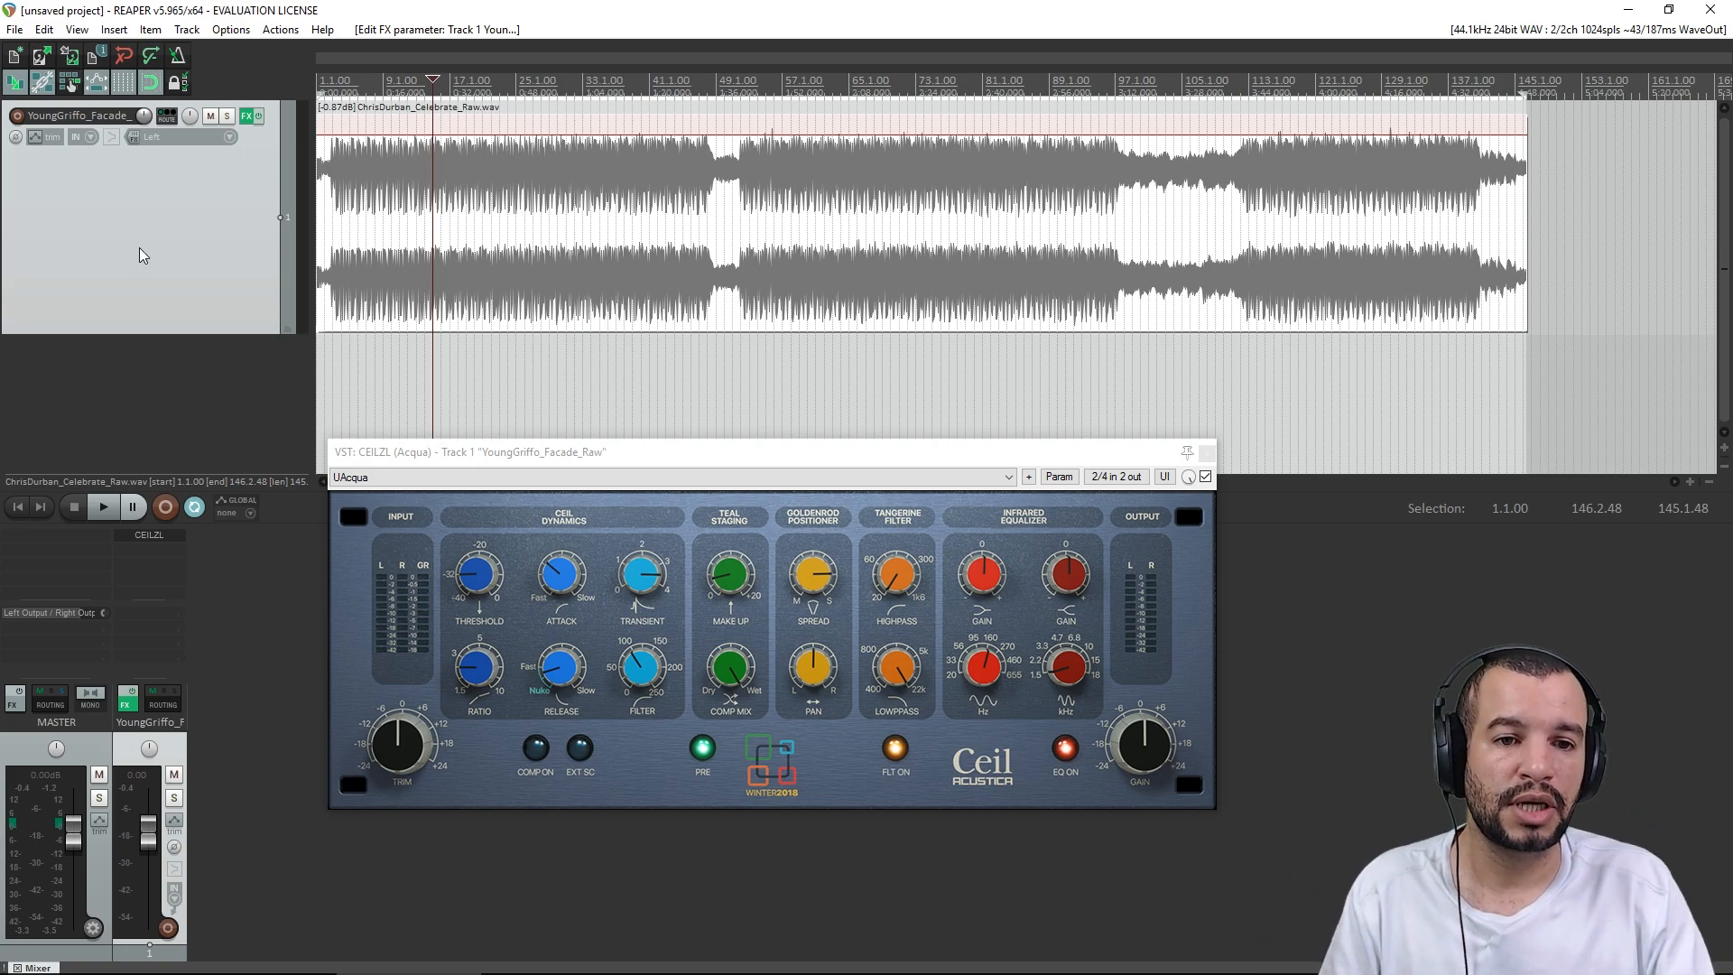
- Turn Spread back to a position slightly toward S and raise the output Gain to about +6
{"action": "left_click_drag", "start_coordinate": [815, 575], "coordinate": [760, 569]}
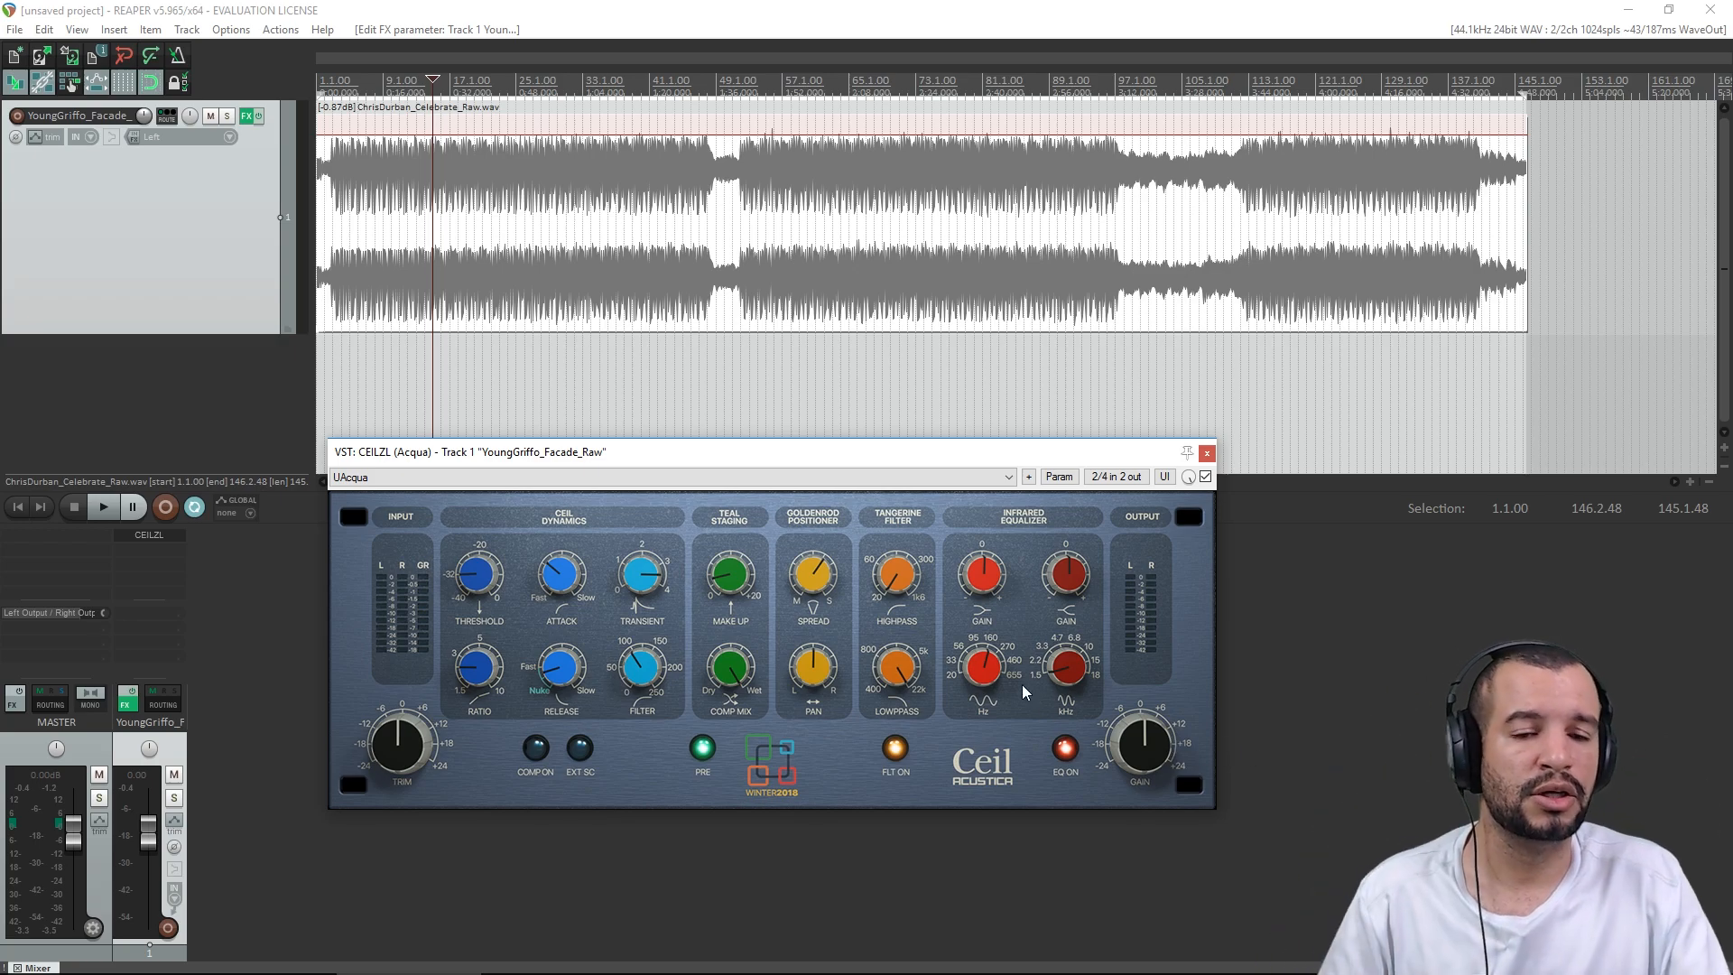
{"action": "left_click_drag", "start_coordinate": [1150, 734], "coordinate": [1172, 740]}
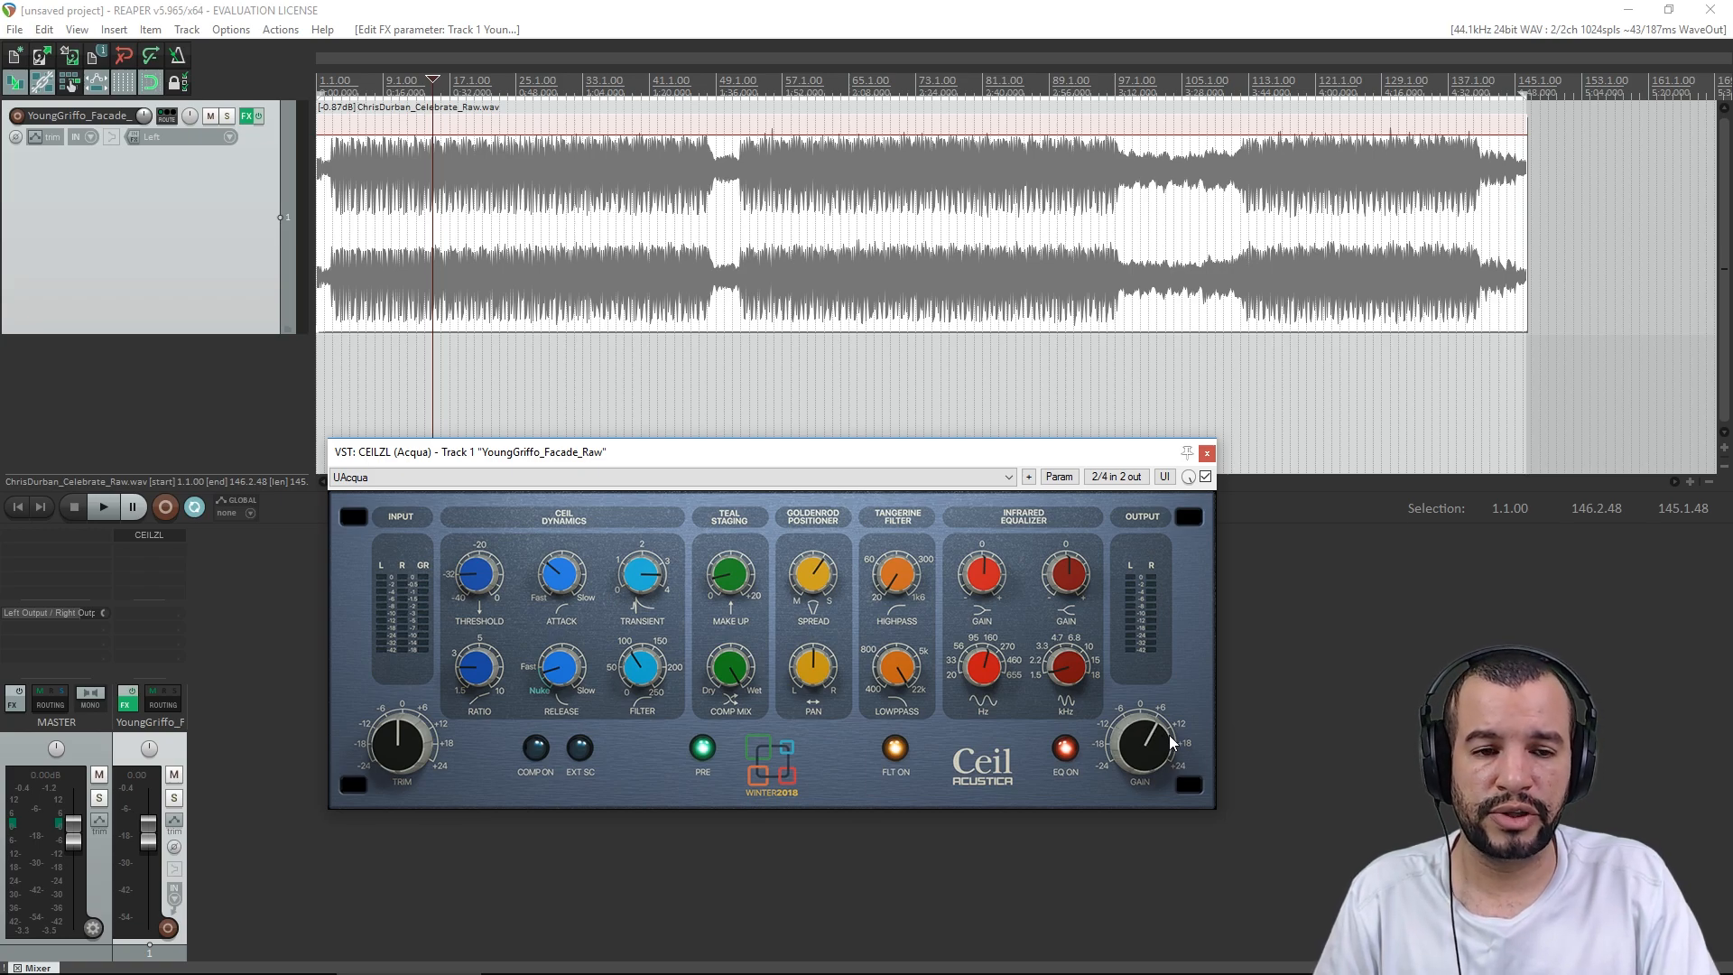
- Play the track, compare the plug-in bypassed and active, and turn Spread slightly further toward S
{"action": "key", "text": "space"}
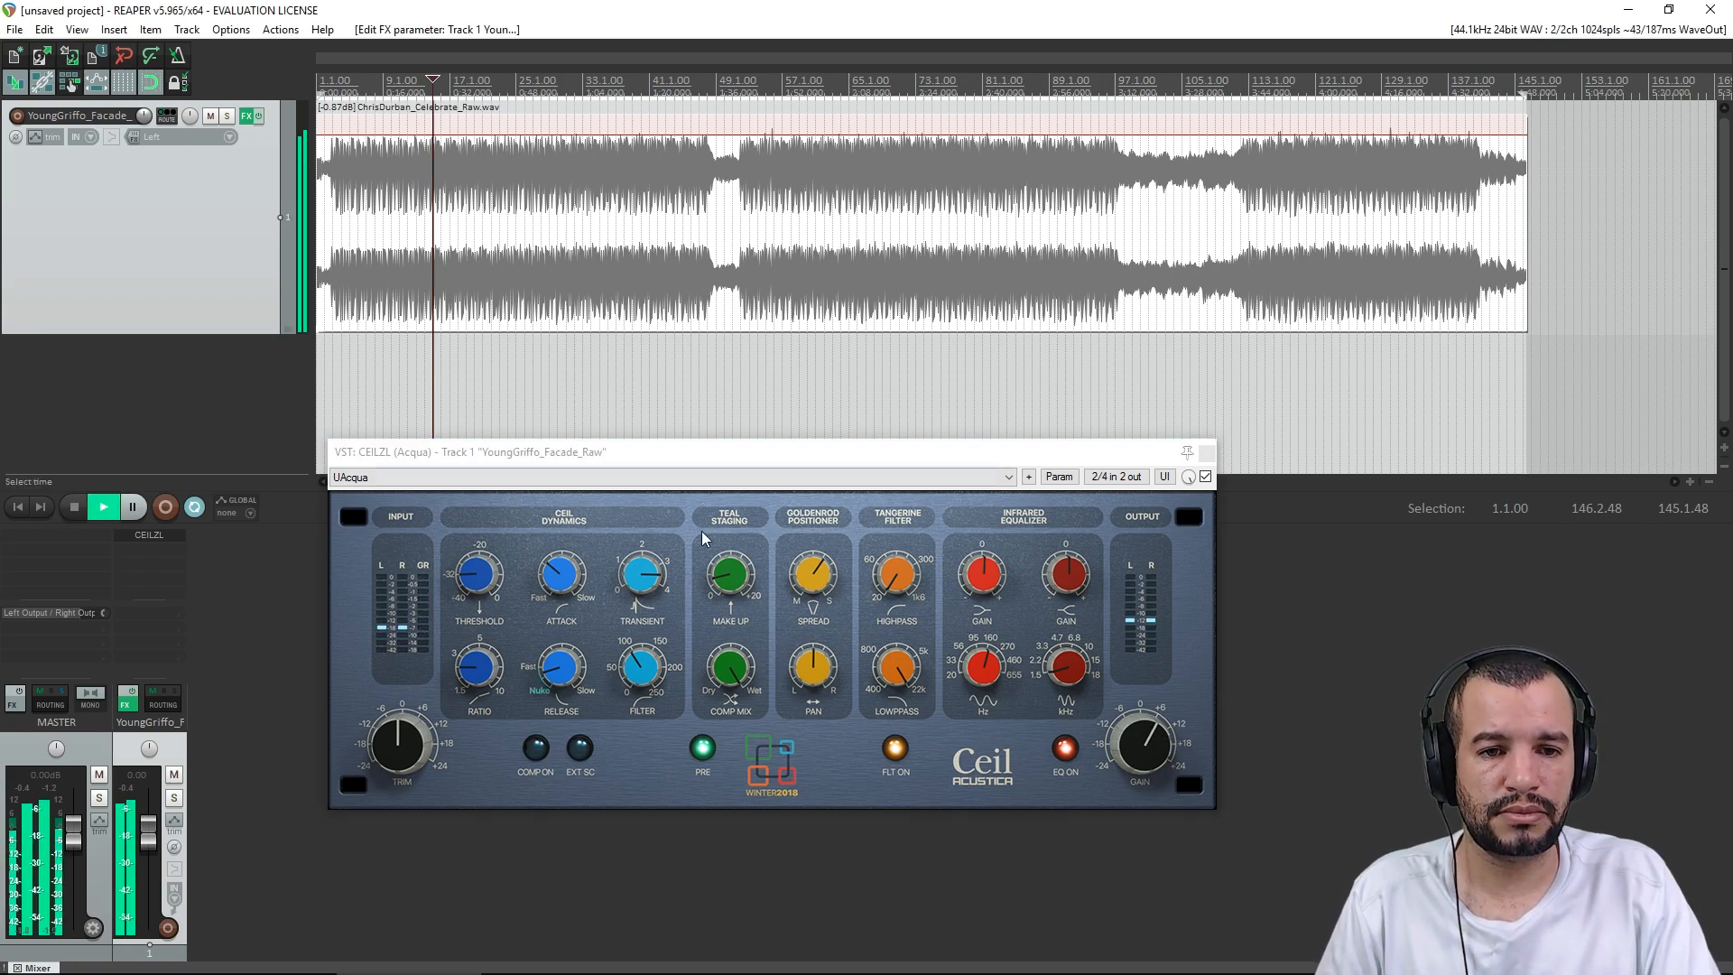
{"action": "left_click", "coordinate": [1206, 476]}
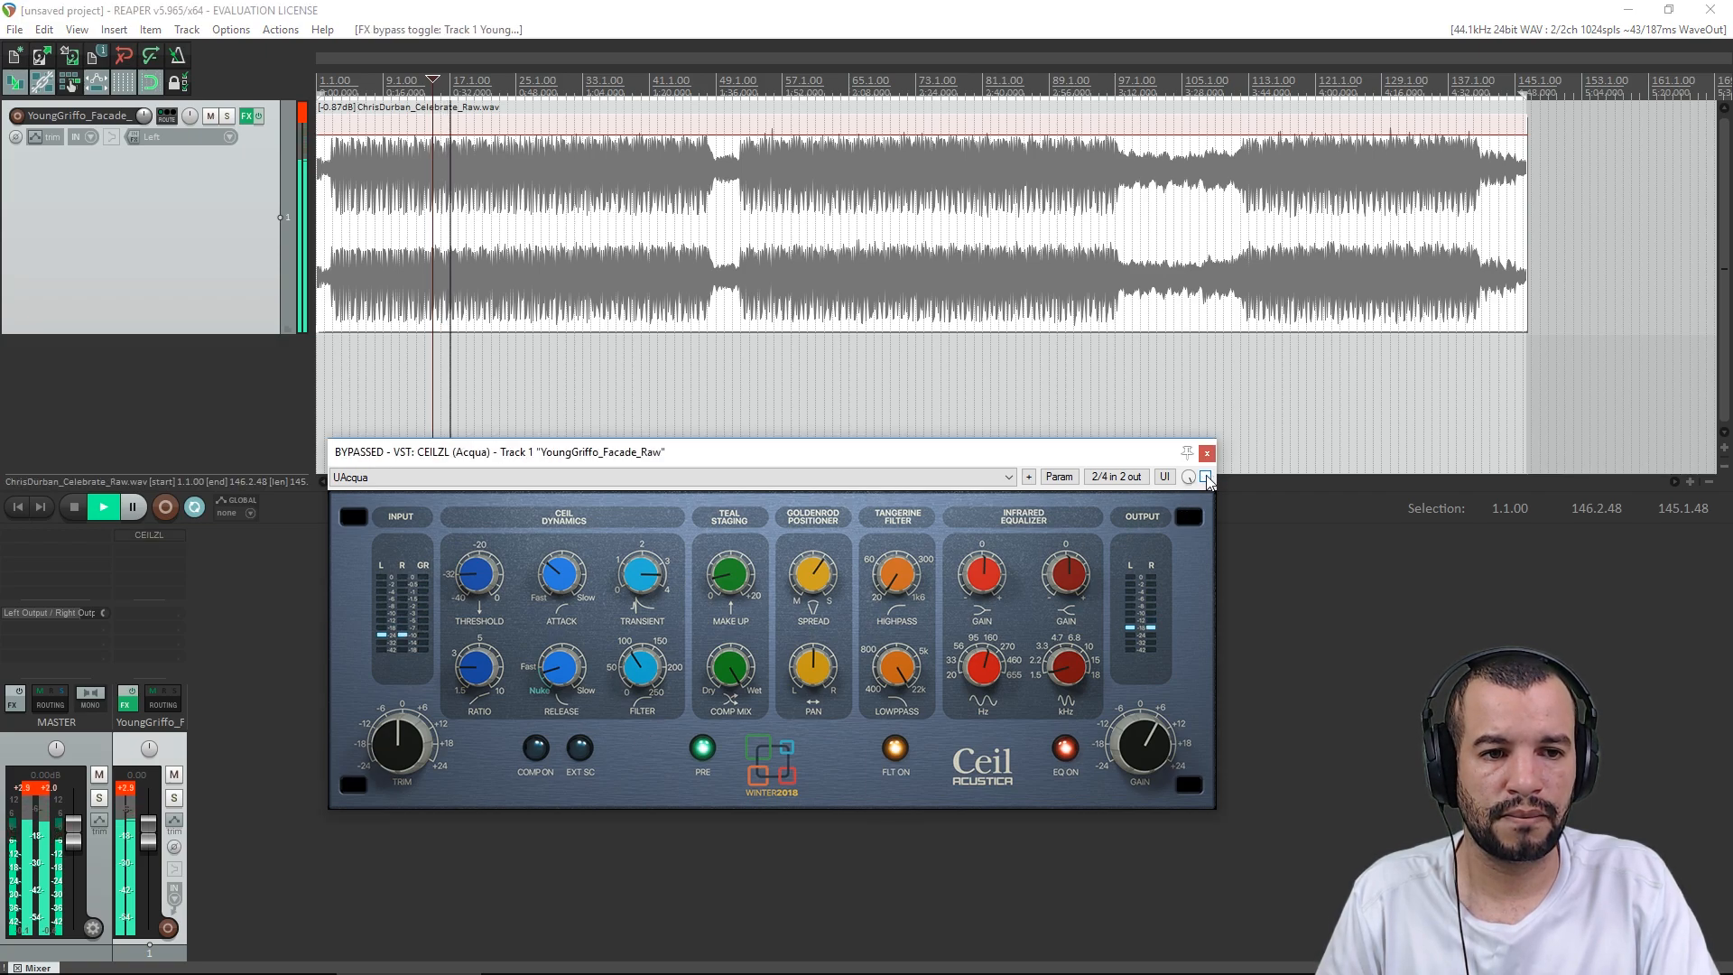
{"action": "left_click", "coordinate": [1206, 477]}
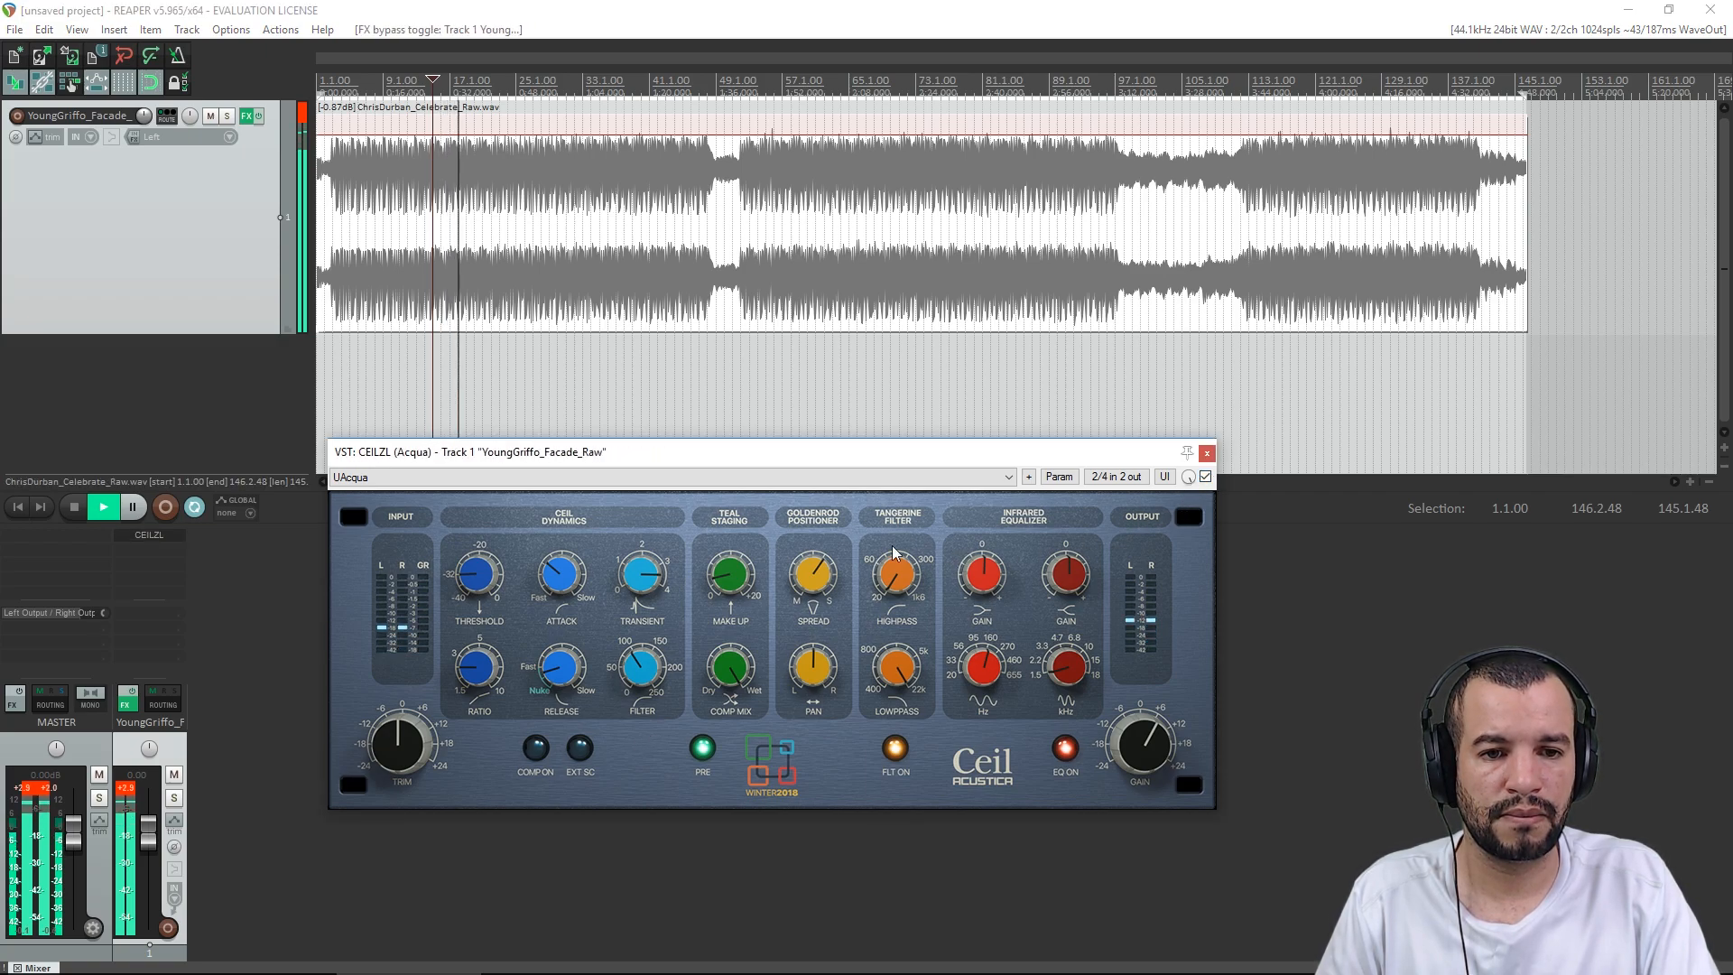
{"action": "left_click_drag", "start_coordinate": [822, 568], "coordinate": [839, 571]}
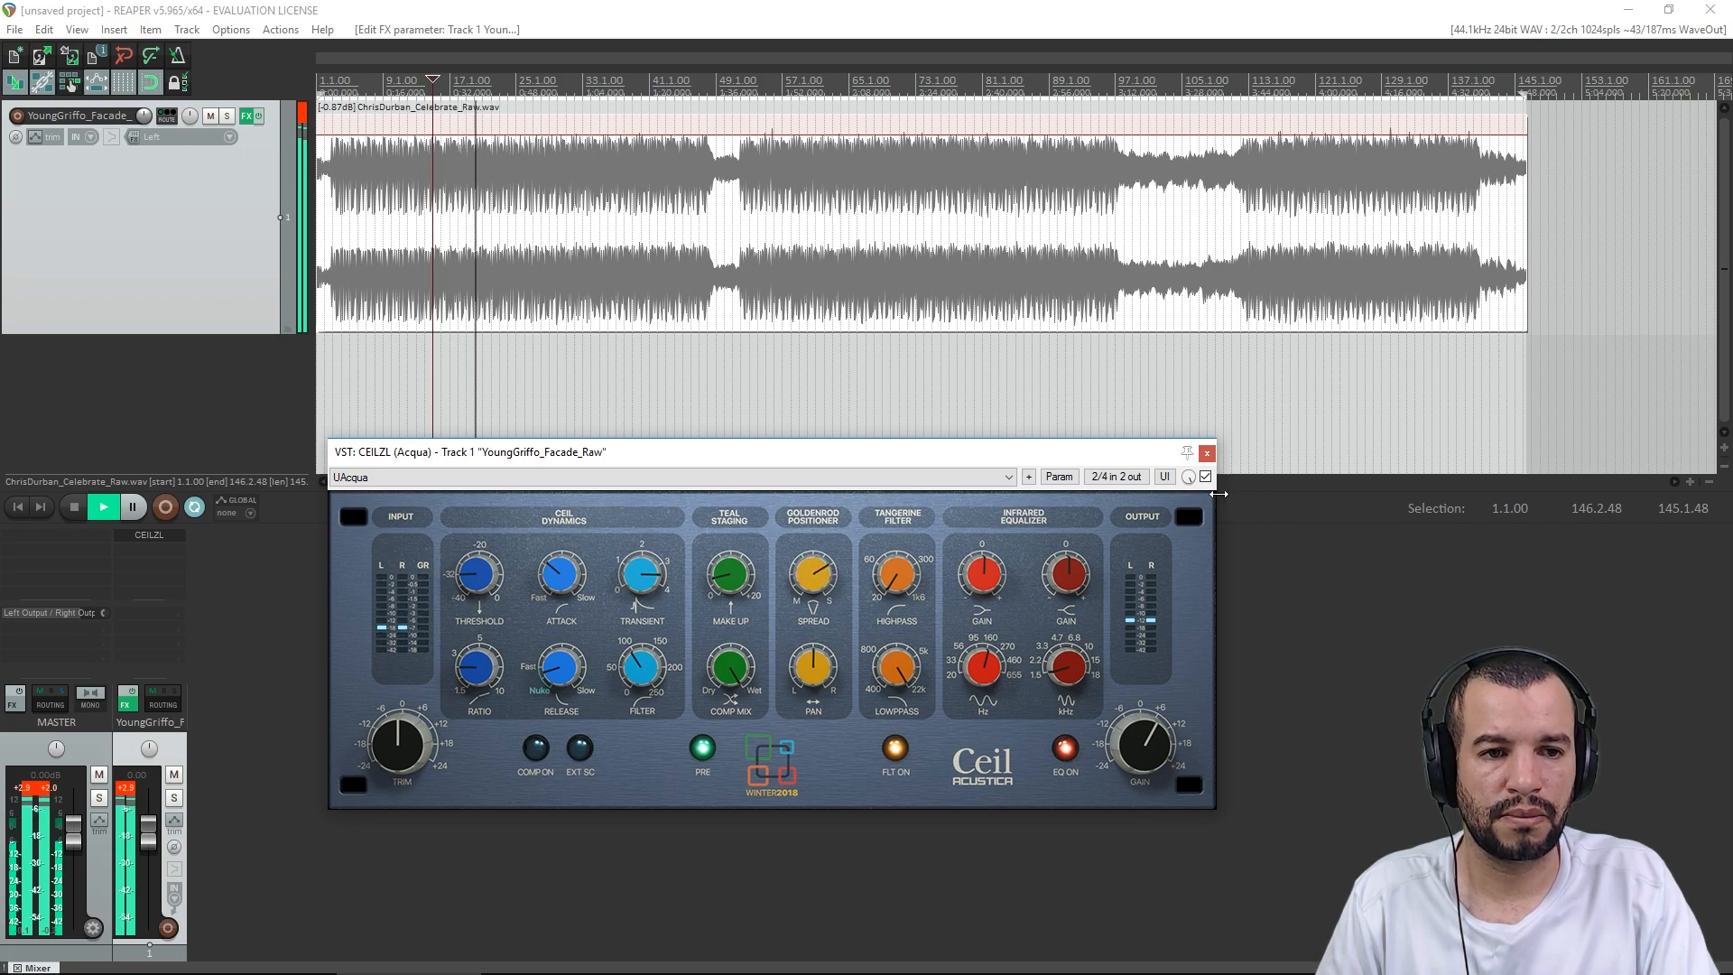
{"action": "left_click", "coordinate": [1207, 478]}
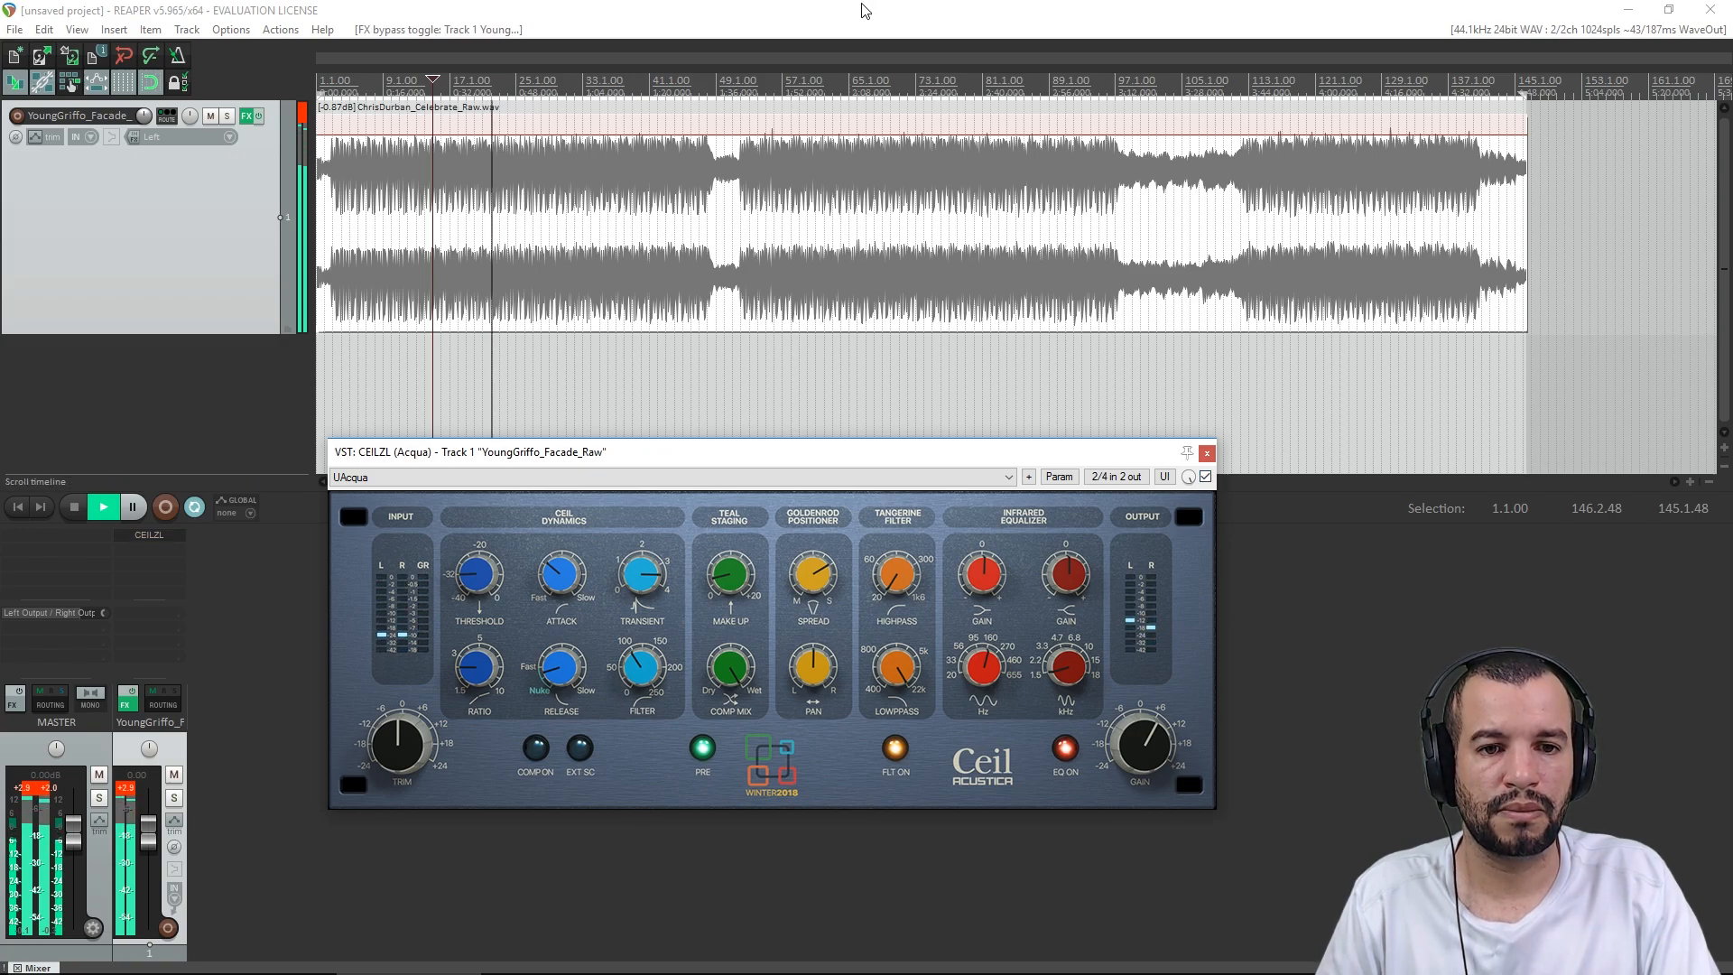
{"action": "key", "text": "space"}
- Raise the Highpass filter's frequency slightly, to between 20 and 60
{"action": "left_click", "coordinate": [891, 568]}
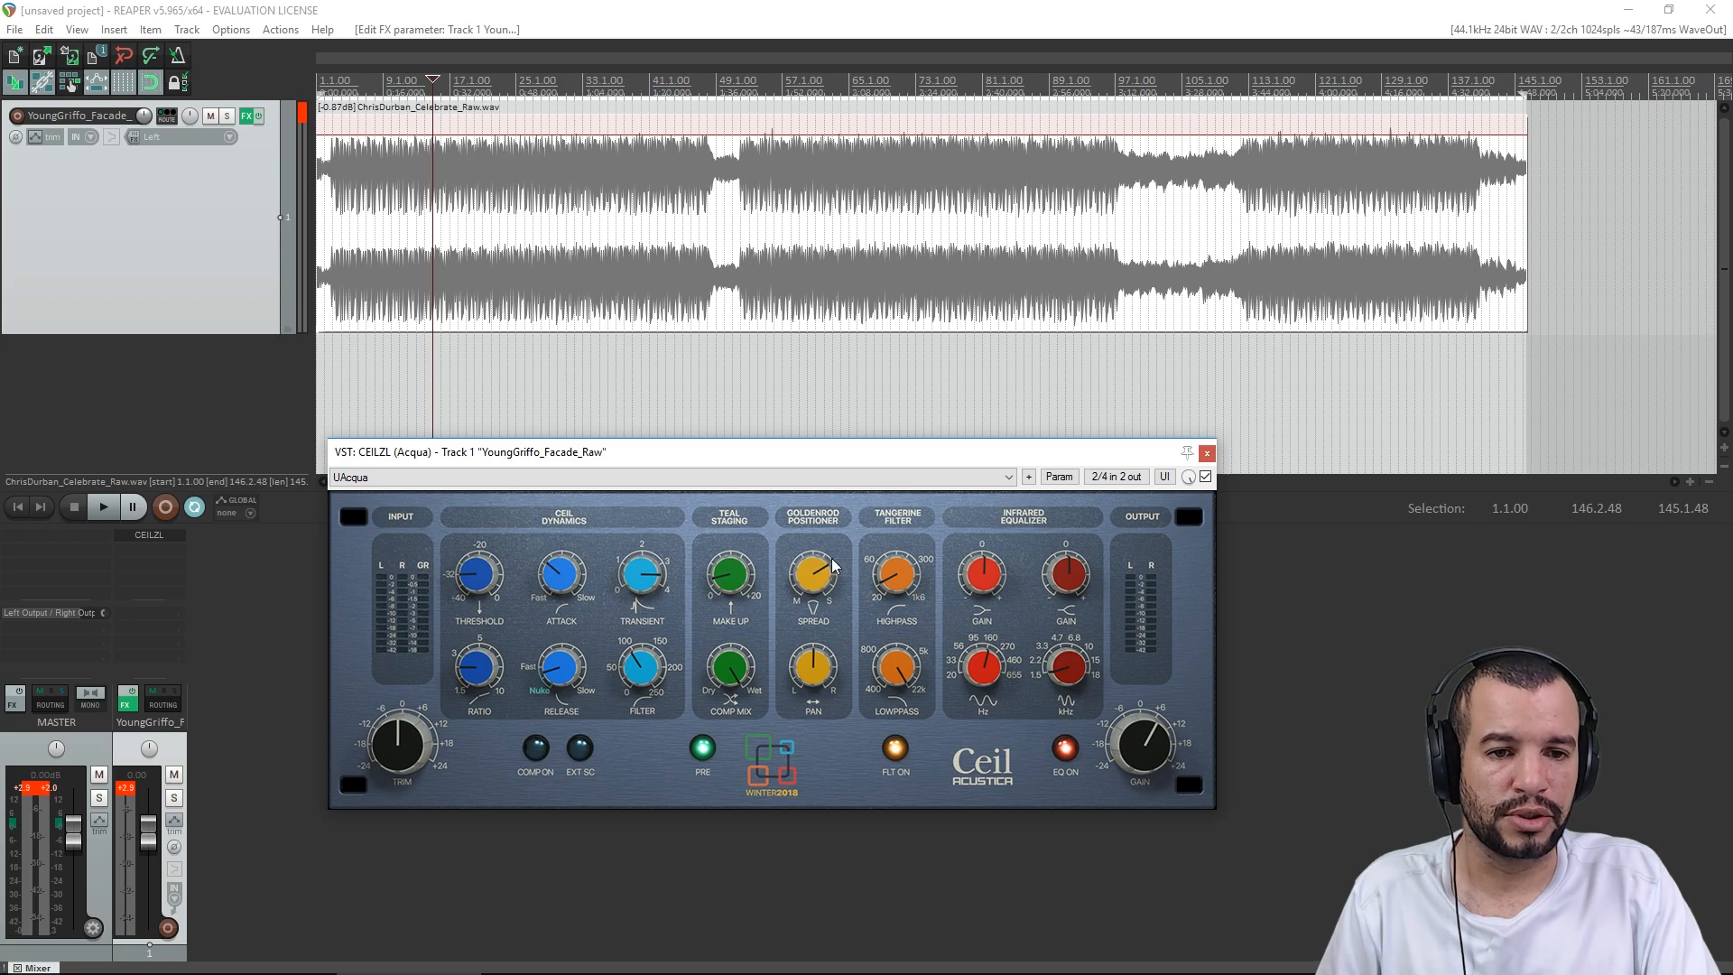
{"action": "mouse_move", "coordinate": [890, 574]}
{"action": "left_mouse_down"}
{"action": "mouse_move", "coordinate": [928, 574]}
{"action": "mouse_move", "coordinate": [905, 584]}
{"action": "left_mouse_up"}
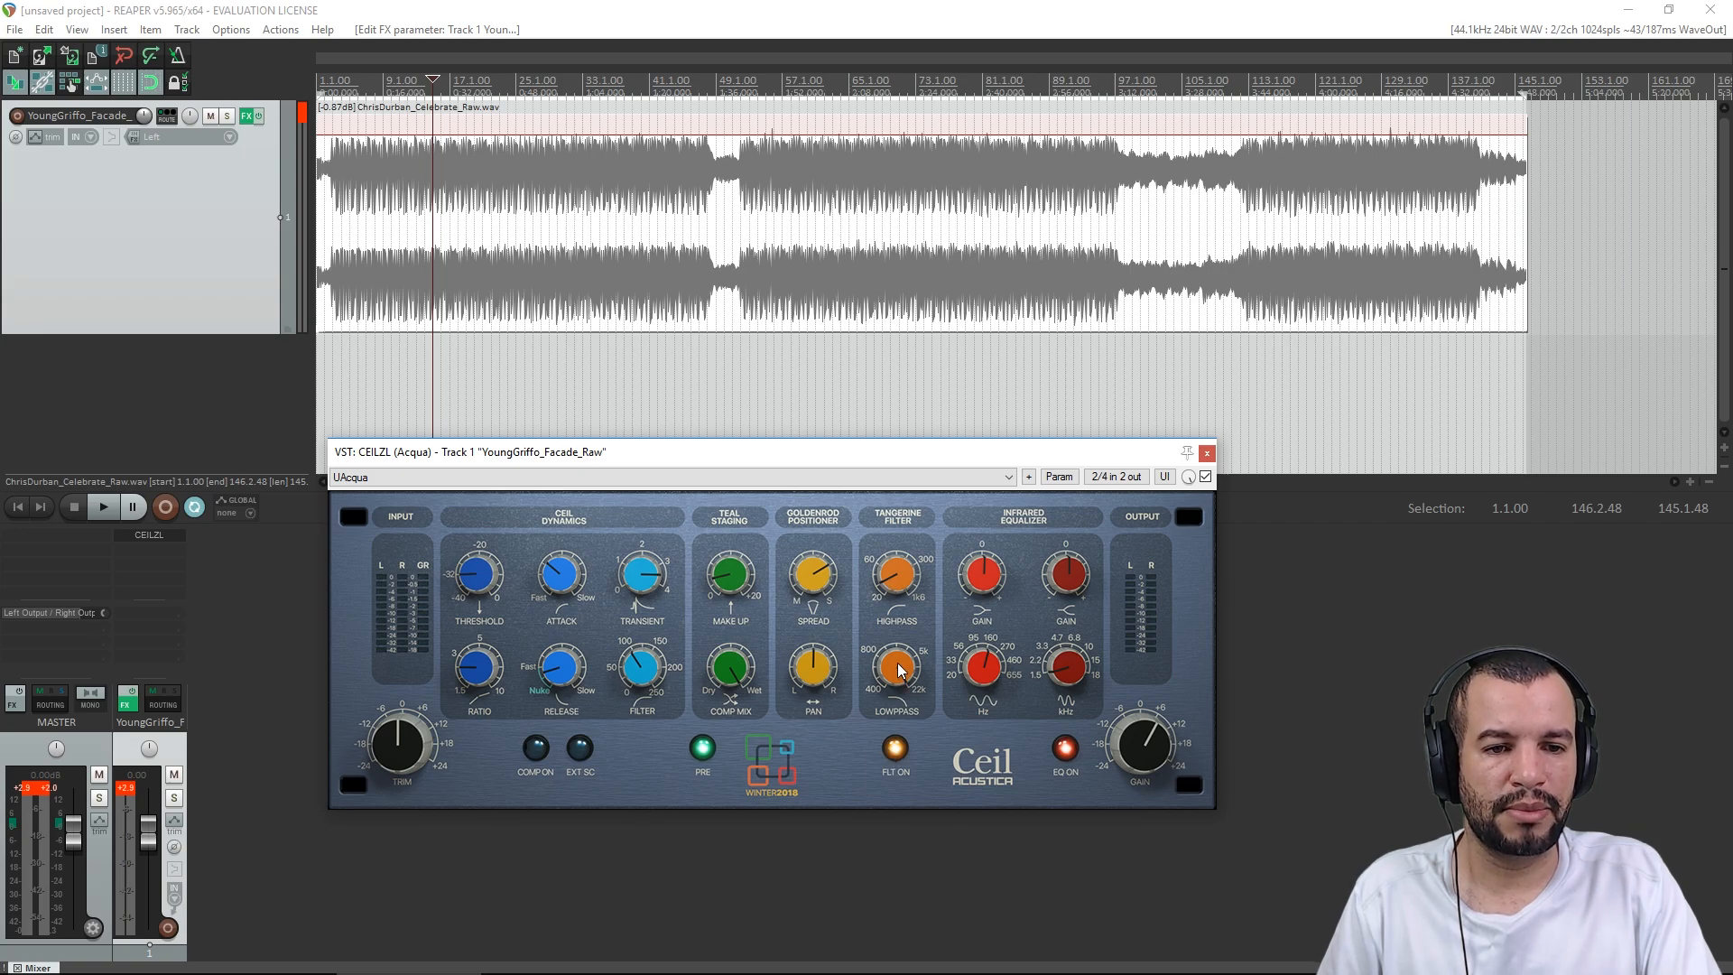
{"action": "left_click", "coordinate": [783, 9]}
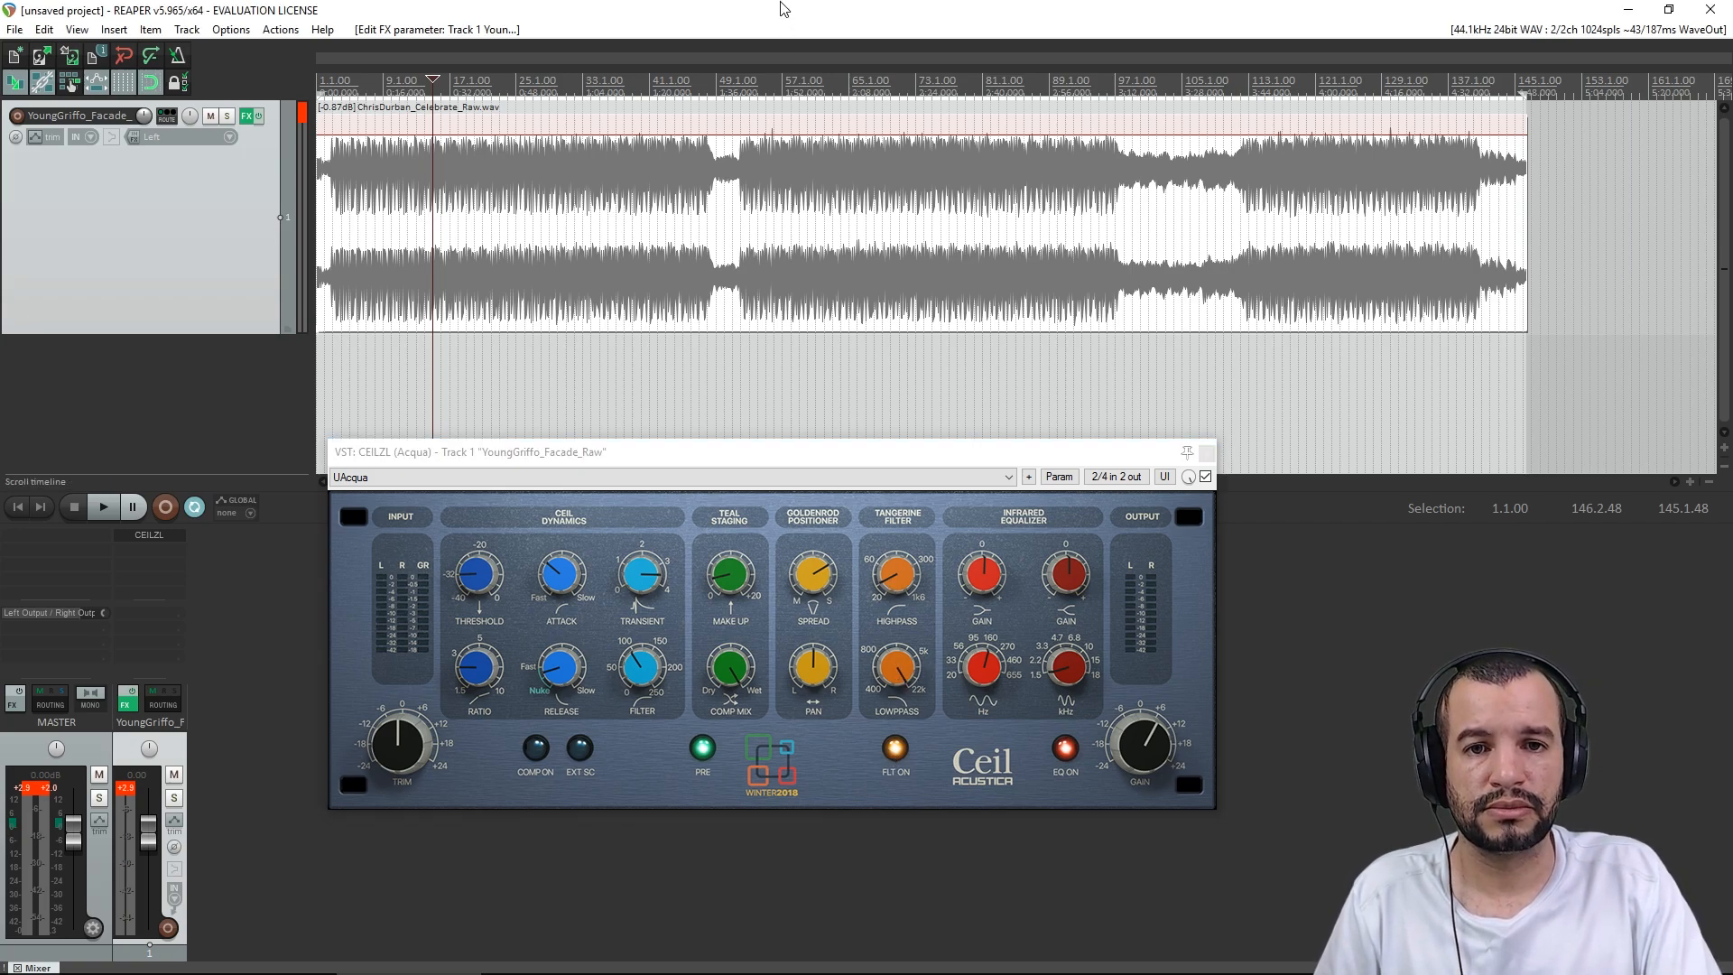
- Play from about bar 10 while fine-tuning the Highpass between 20 and 60 and lowering the Lowpass to between 5k and 22k
{"action": "left_click", "coordinate": [391, 388]}
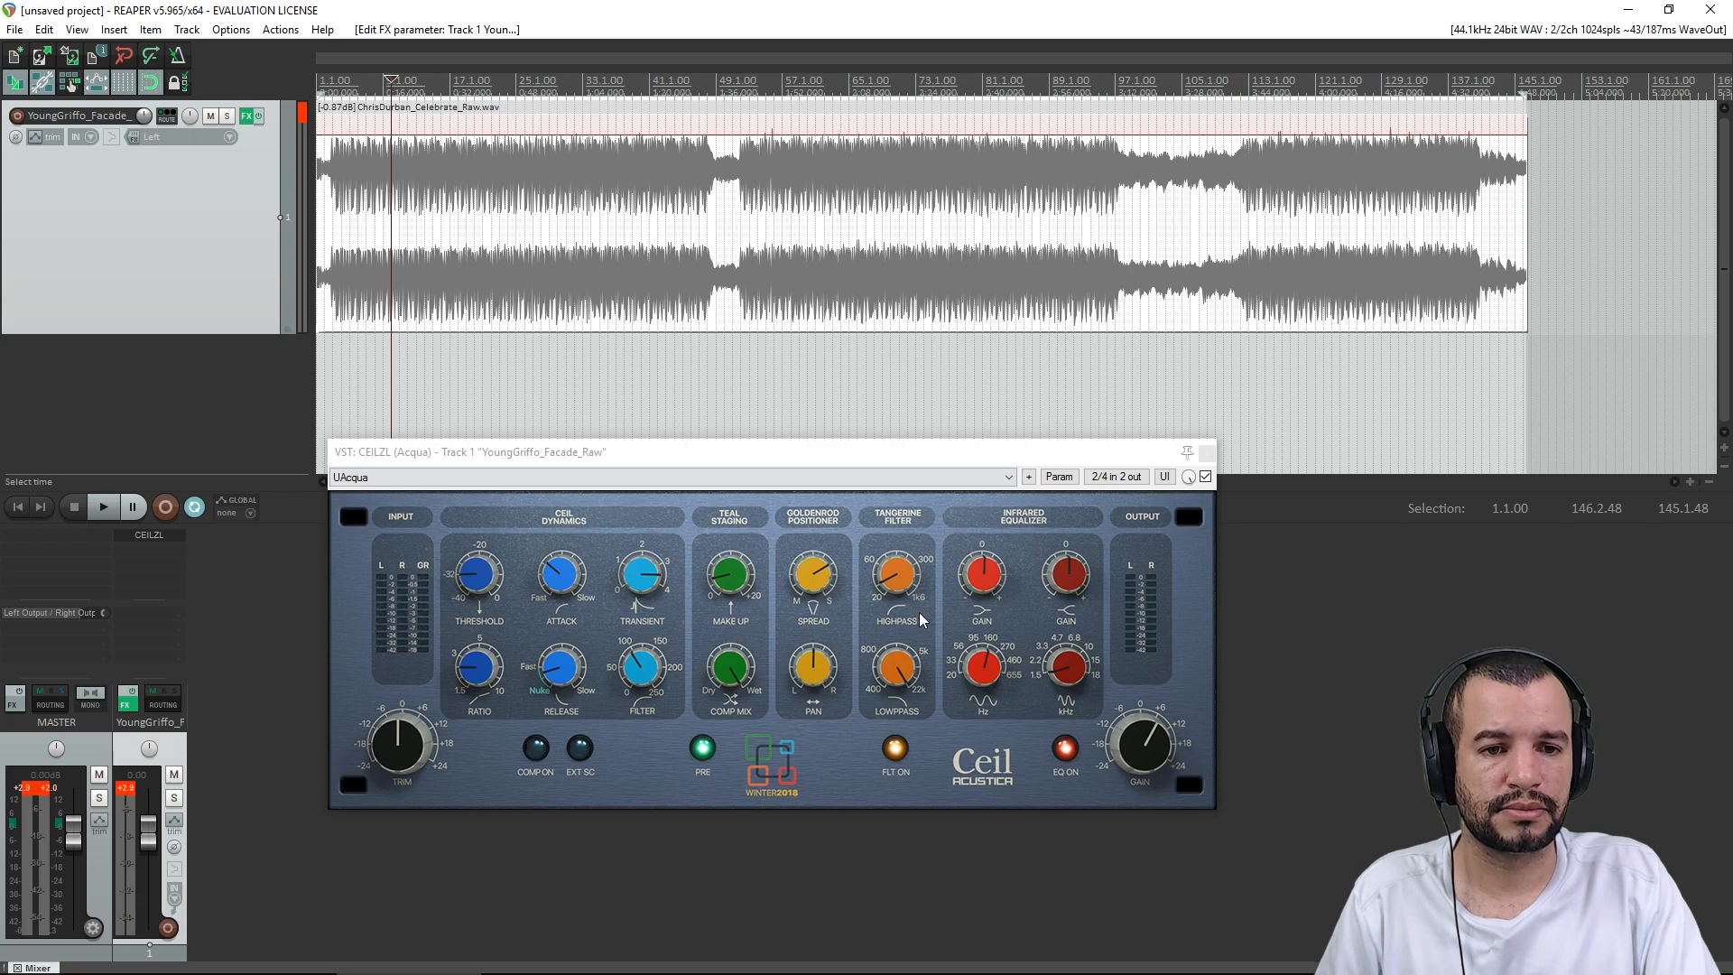
{"action": "key", "text": "space"}
{"action": "left_click", "coordinate": [896, 572]}
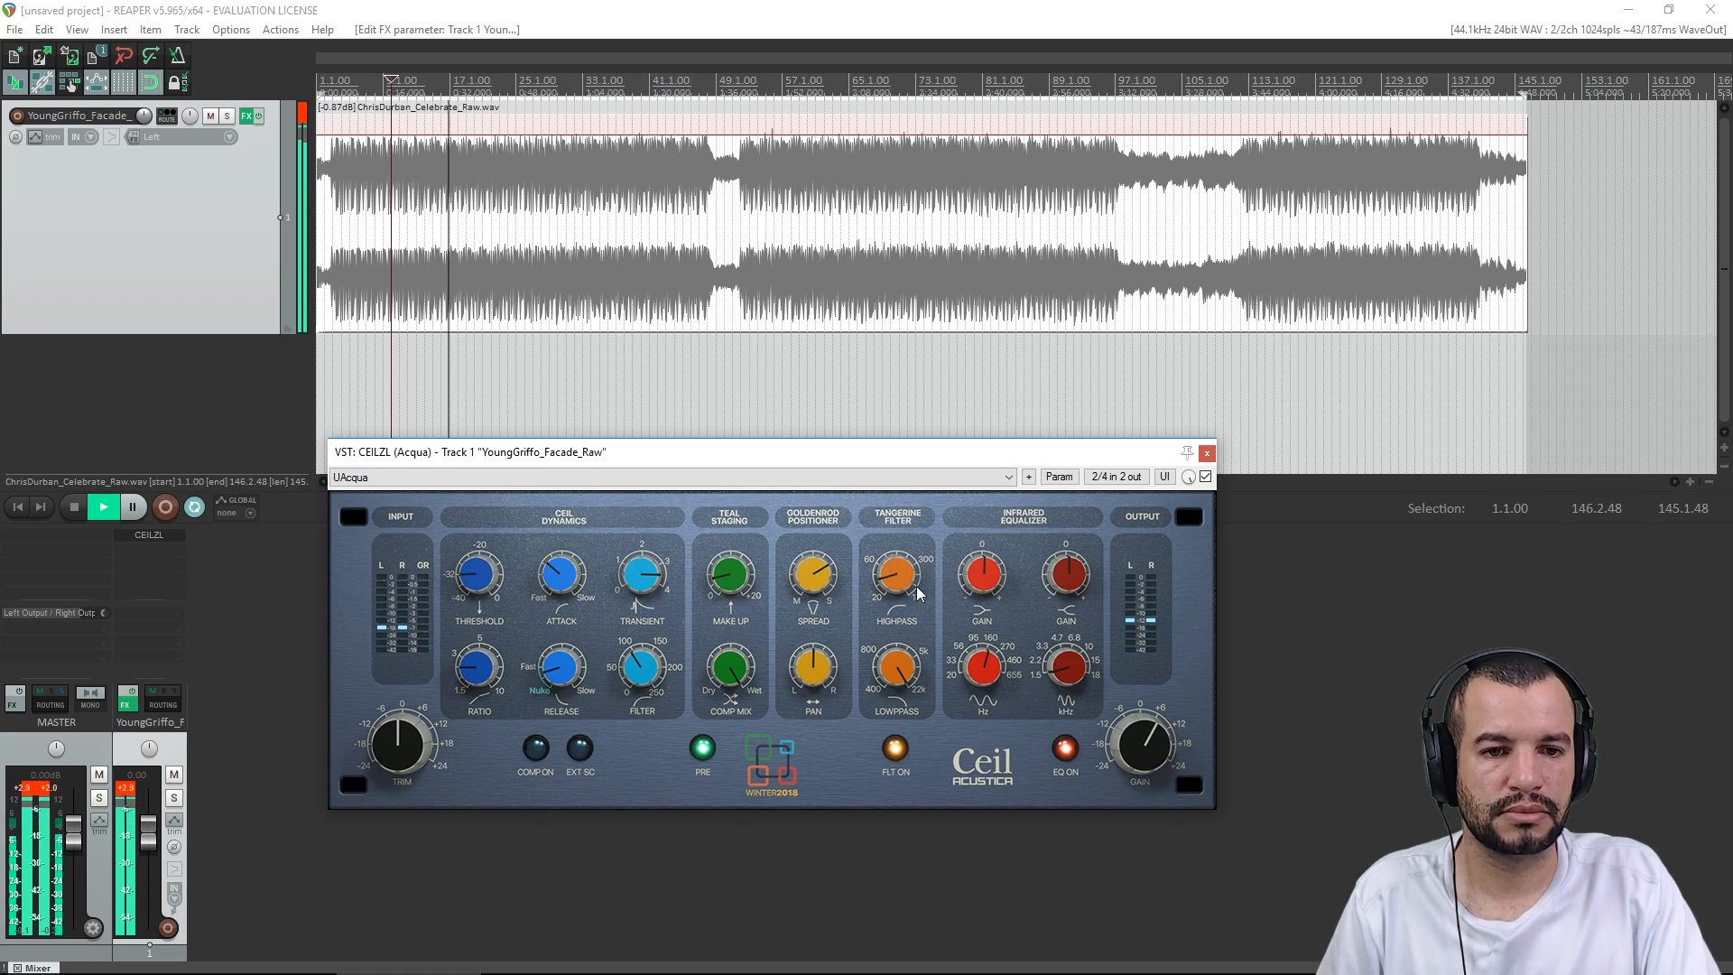
{"action": "scroll", "coordinate": [906, 583], "scroll_direction": "down", "scroll_amount": 2}
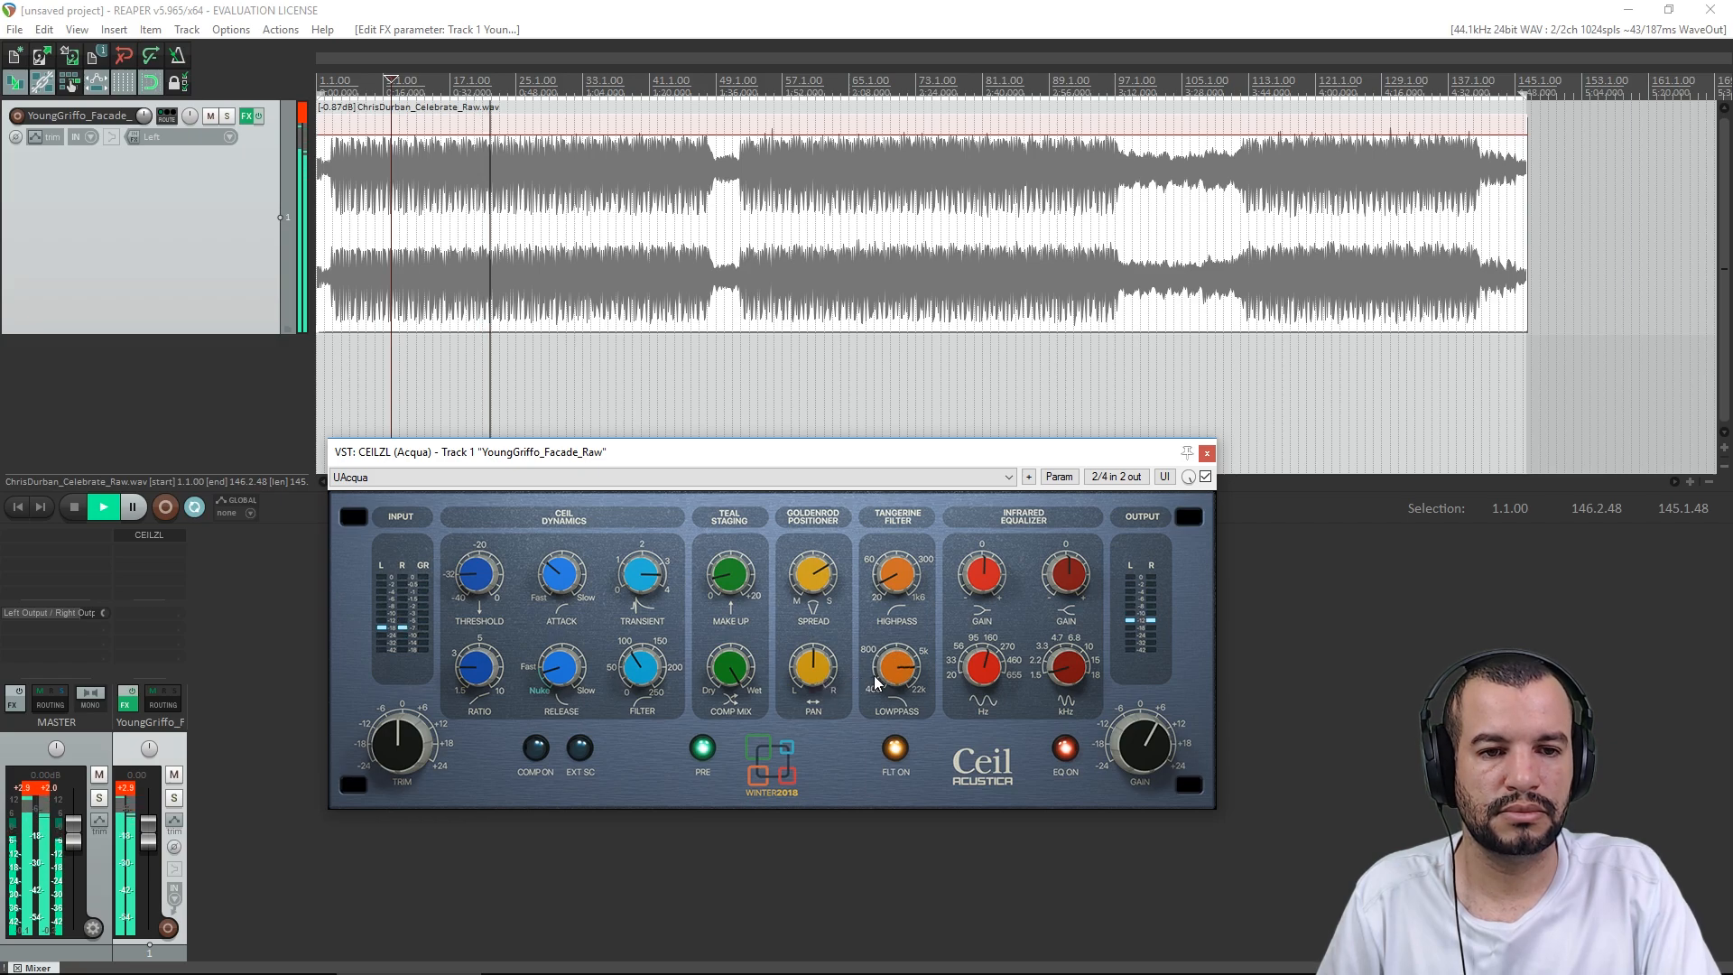
{"action": "left_click", "coordinate": [859, 12]}
{"action": "key", "text": "space"}
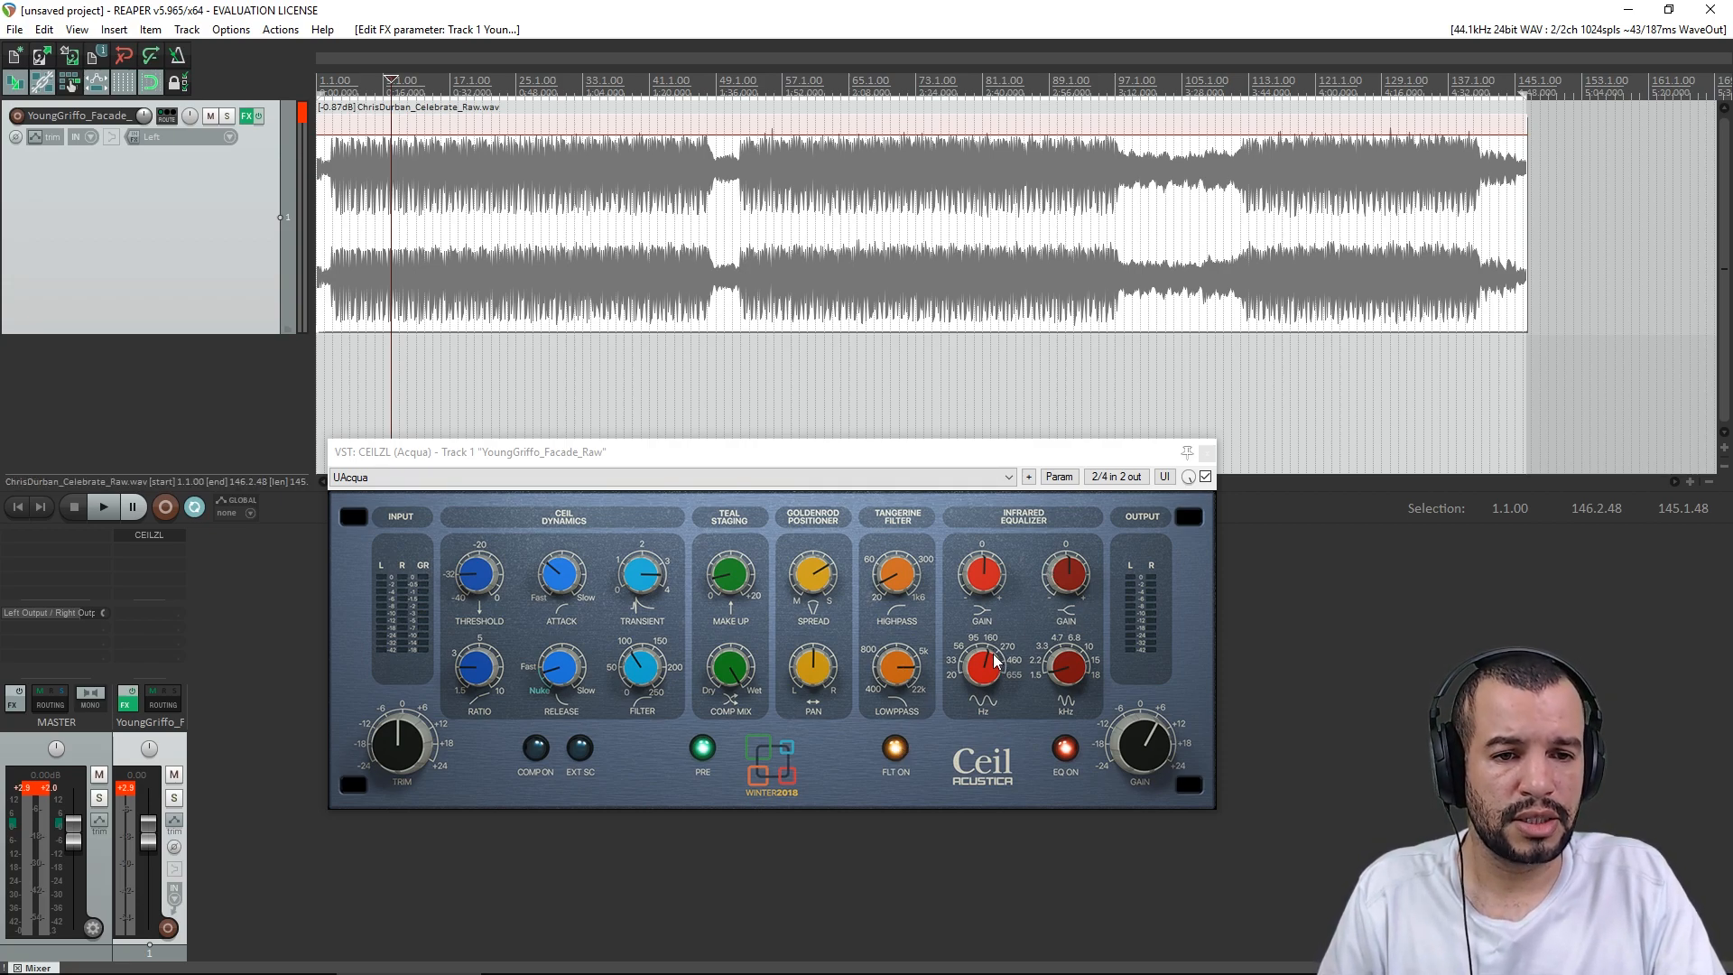
- Play from about bar 35 while boosting both equalizer gains, lowering the low band's frequency and moving the high band toward 18 kHz
{"action": "left_click", "coordinate": [506, 82]}
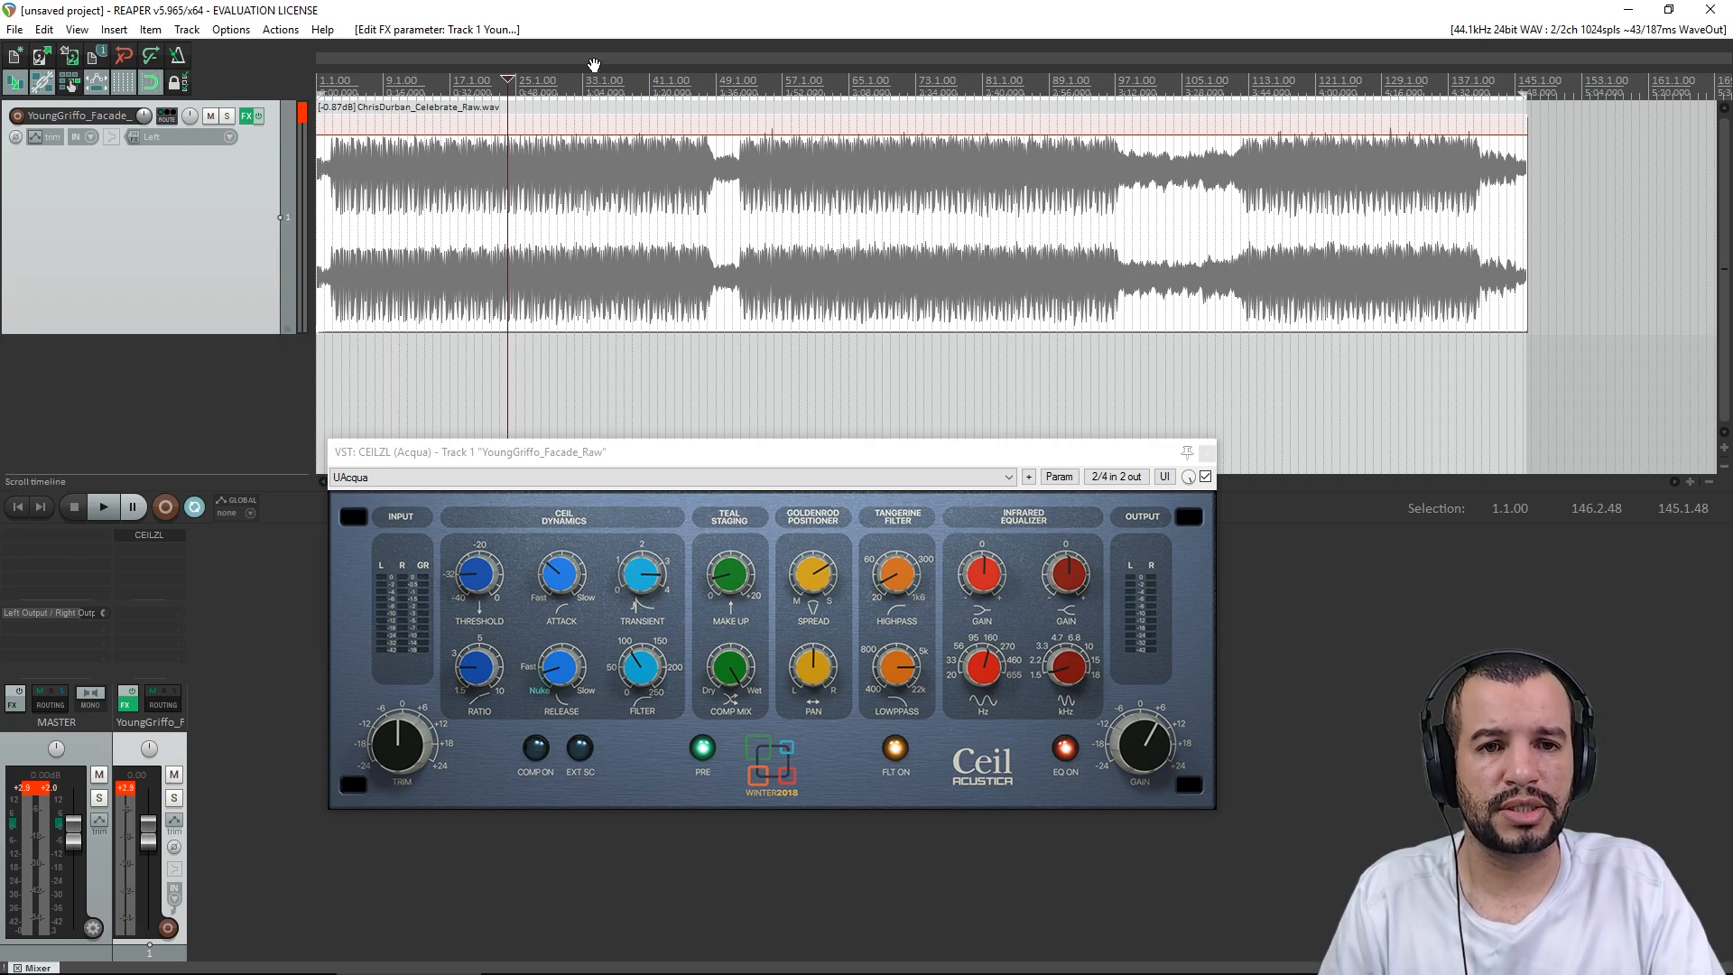
{"action": "left_click", "coordinate": [601, 81]}
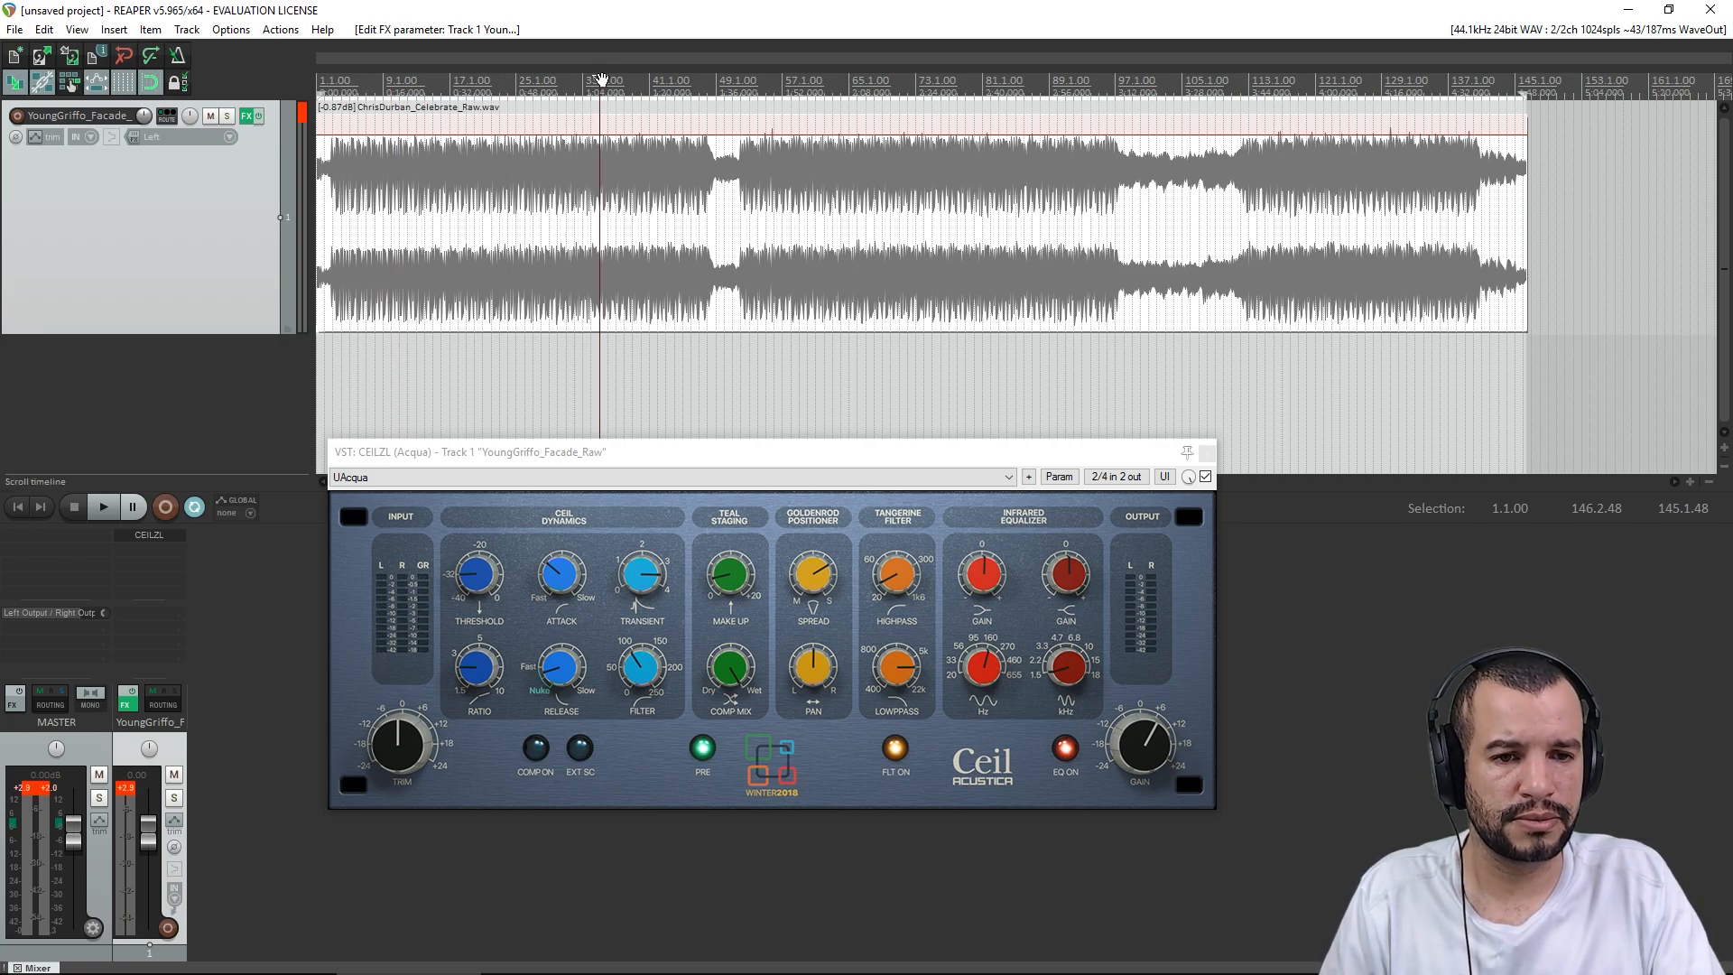
{"action": "key", "text": "space"}
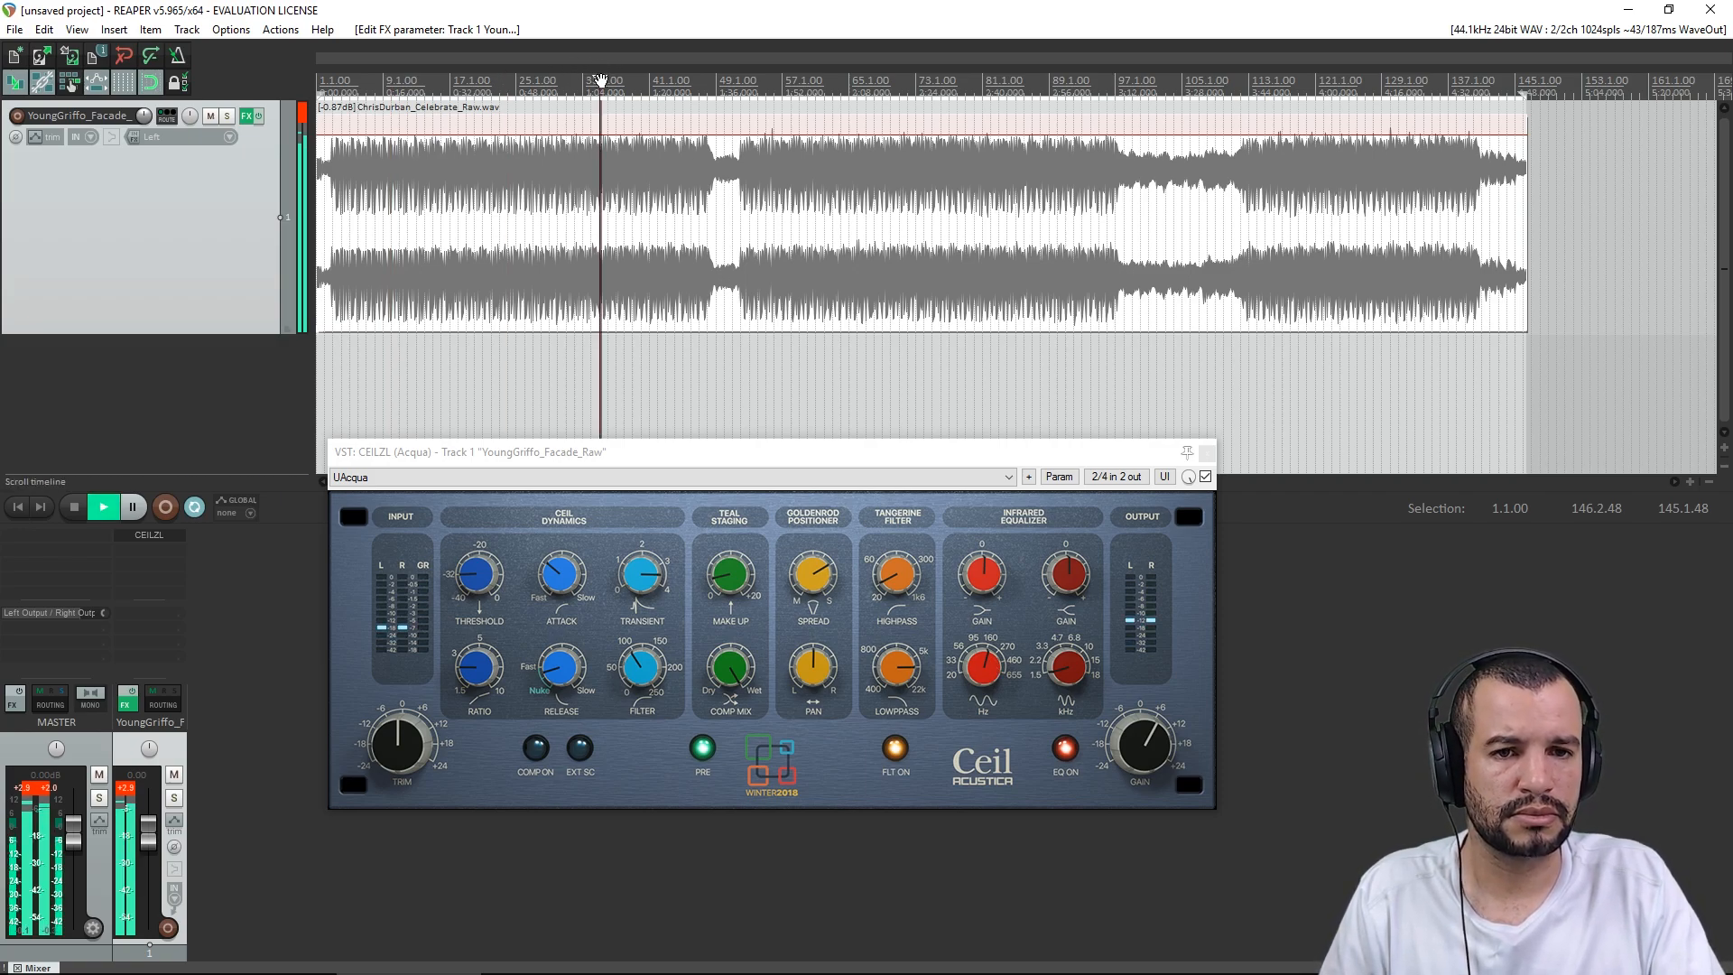
{"action": "left_click", "coordinate": [1078, 585]}
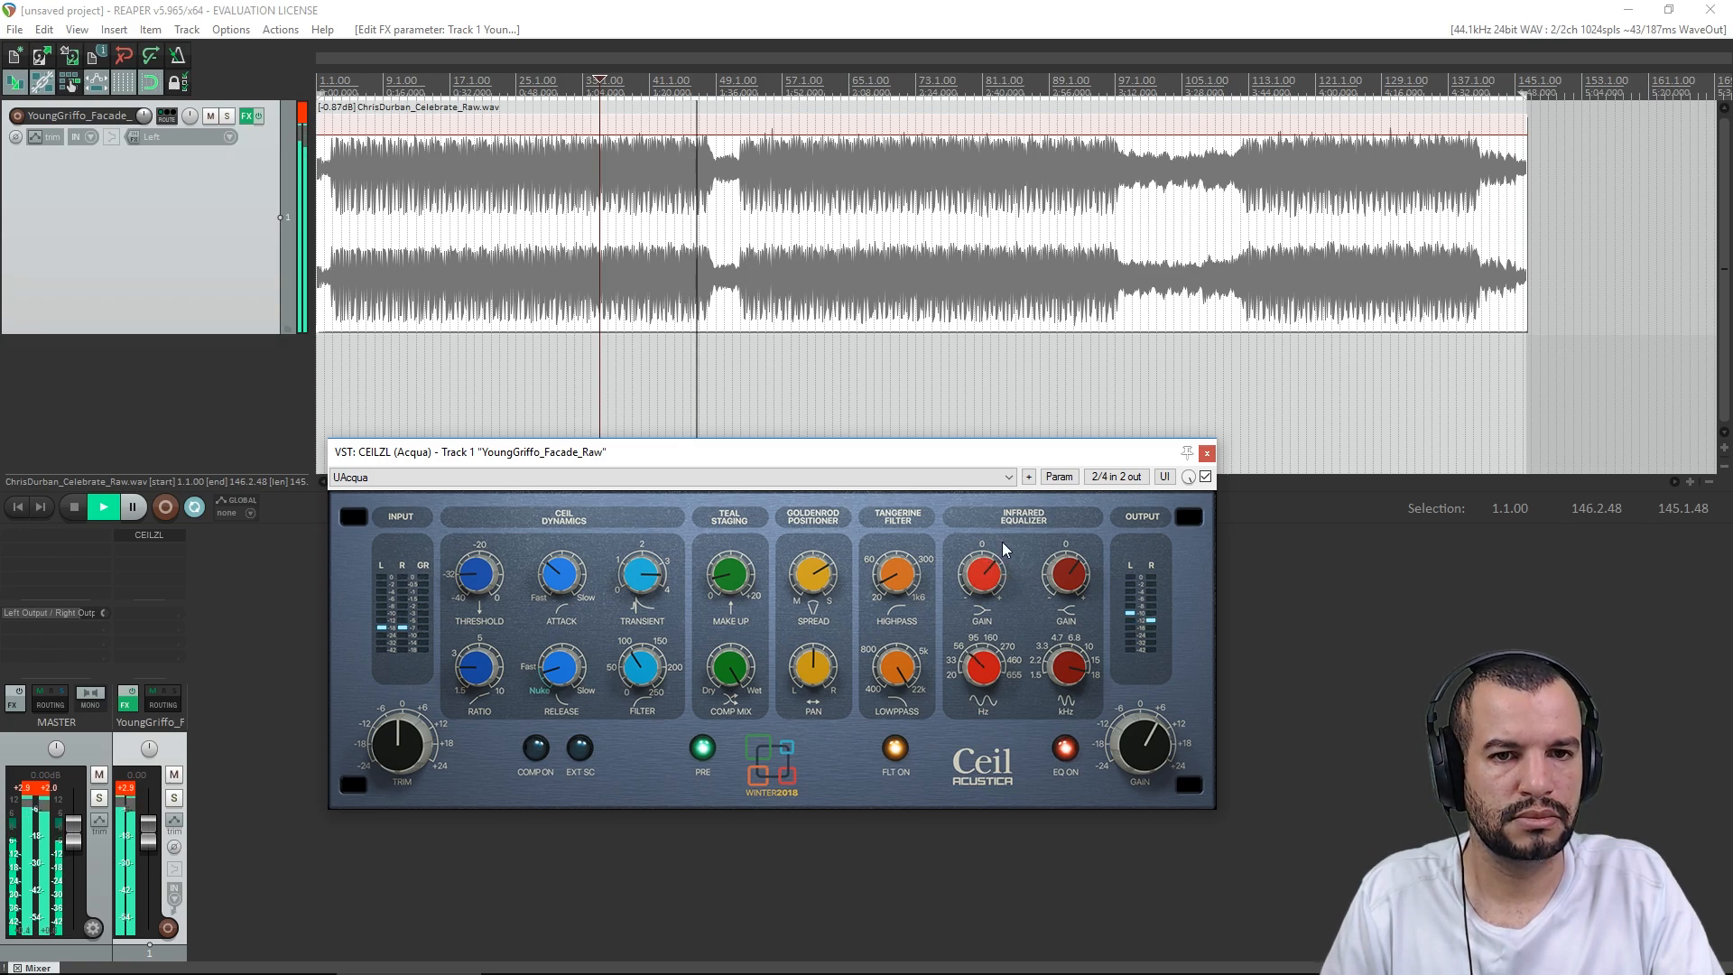
- Lower the output Gain slightly, stop playback and place the edit cursor at about bar 34
{"action": "left_click", "coordinate": [746, 8]}
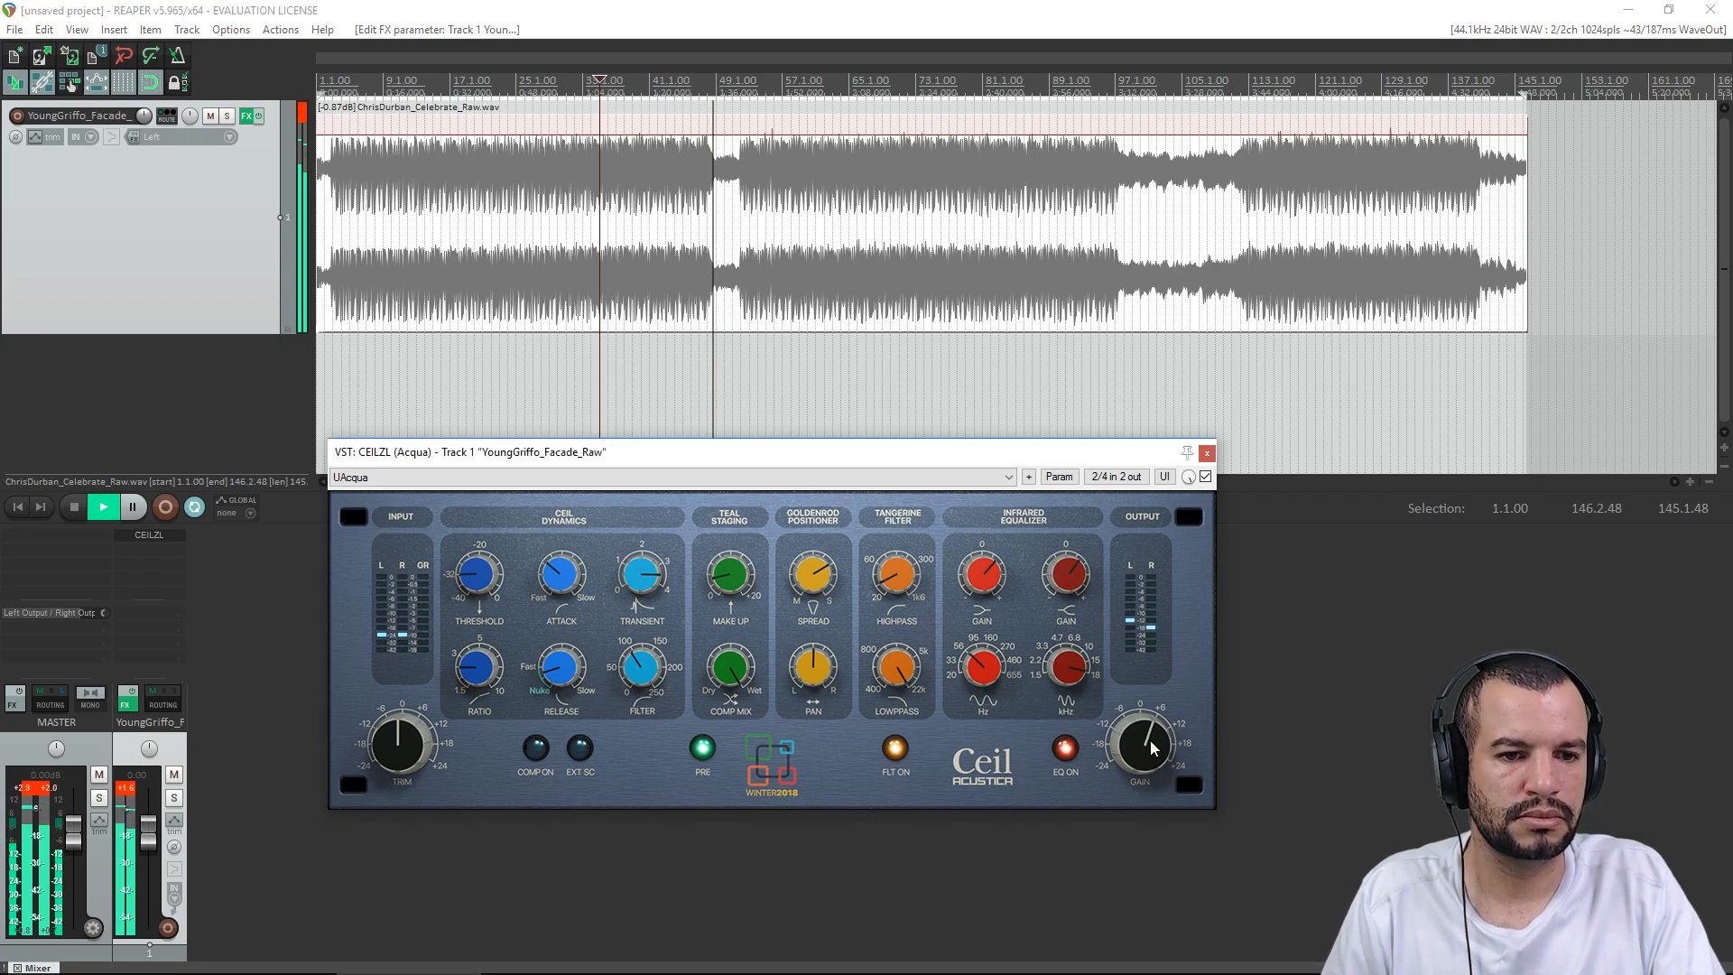
{"action": "left_click", "coordinate": [752, 7]}
{"action": "key", "text": "space"}
{"action": "left_click", "coordinate": [592, 82]}
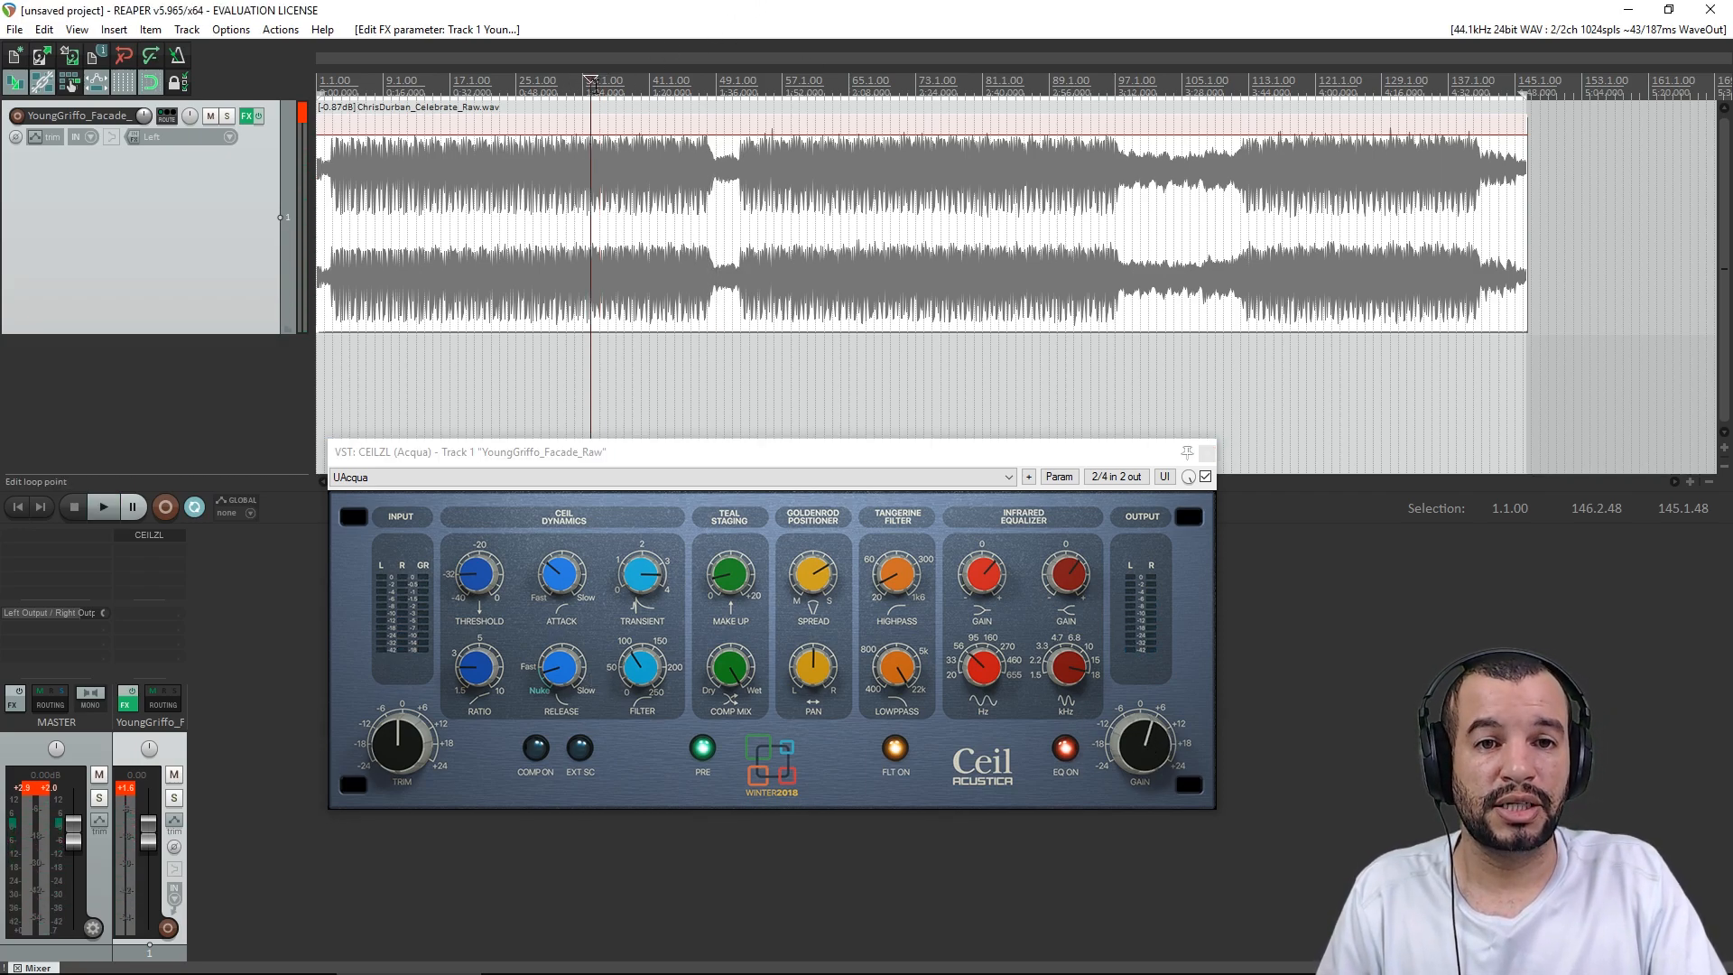
- Set the equalizer's low band to just below 95 Hz with more gain and return the high band's gain to about 0
{"action": "left_click", "coordinate": [978, 666]}
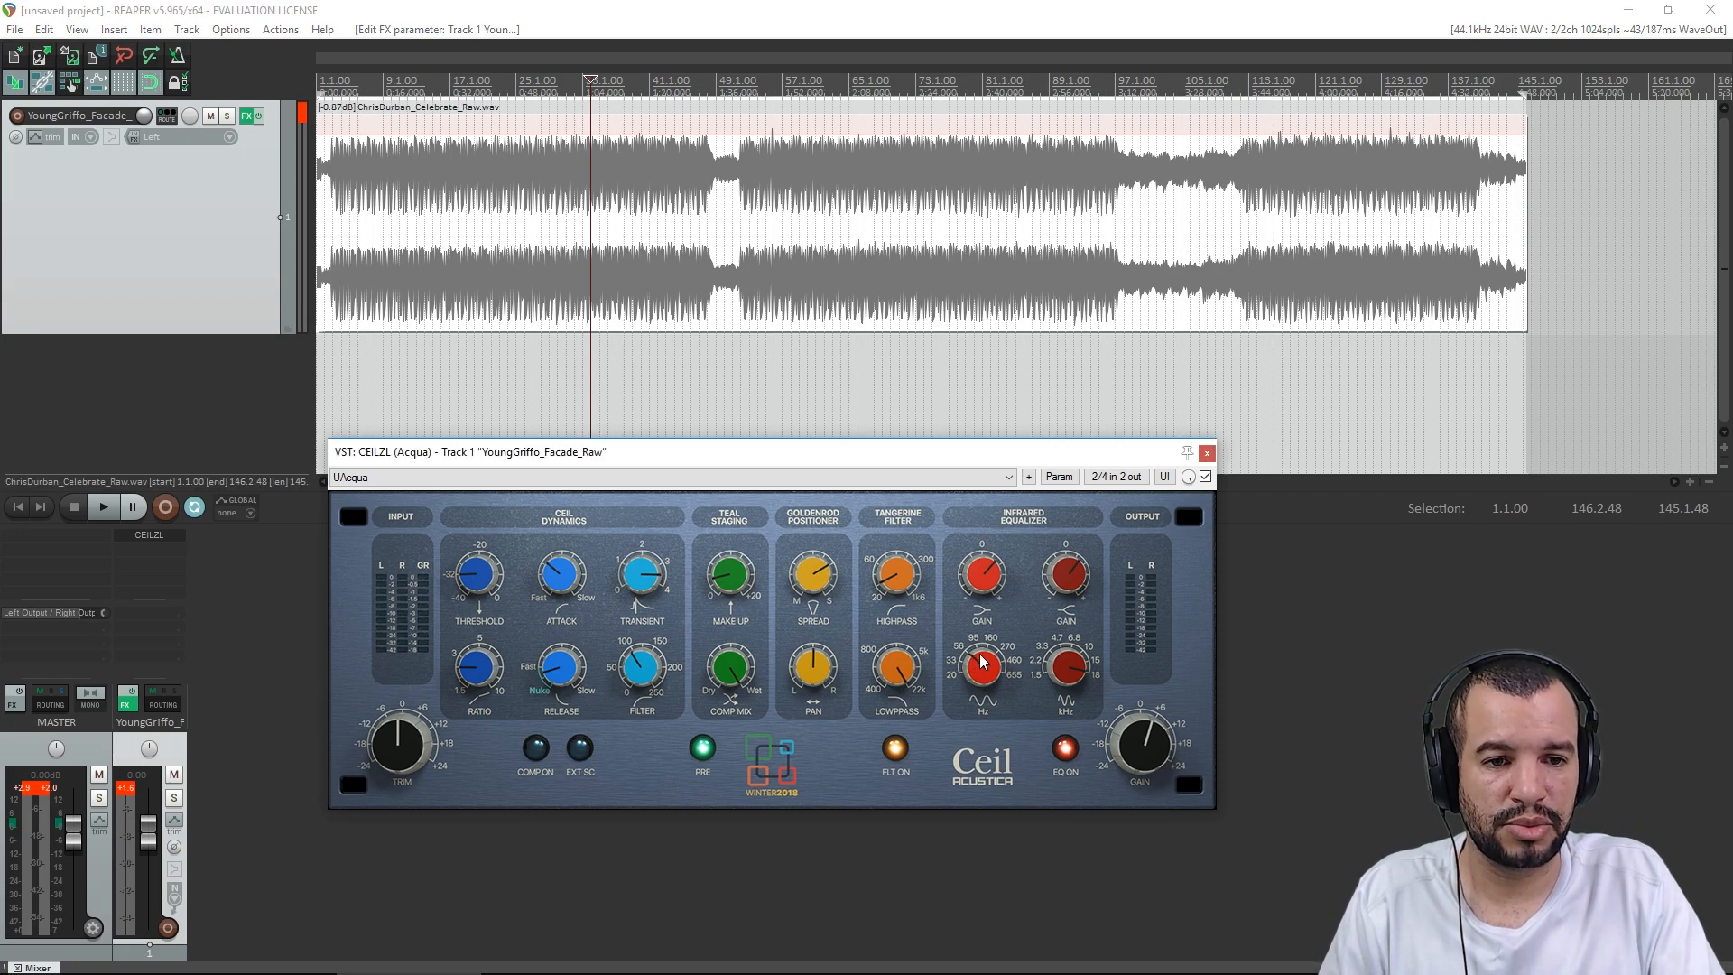
{"action": "mouse_move", "coordinate": [984, 662]}
{"action": "left_mouse_down"}
{"action": "mouse_move", "coordinate": [998, 662]}
{"action": "mouse_move", "coordinate": [986, 612]}
{"action": "mouse_move", "coordinate": [991, 668]}
{"action": "left_mouse_up"}
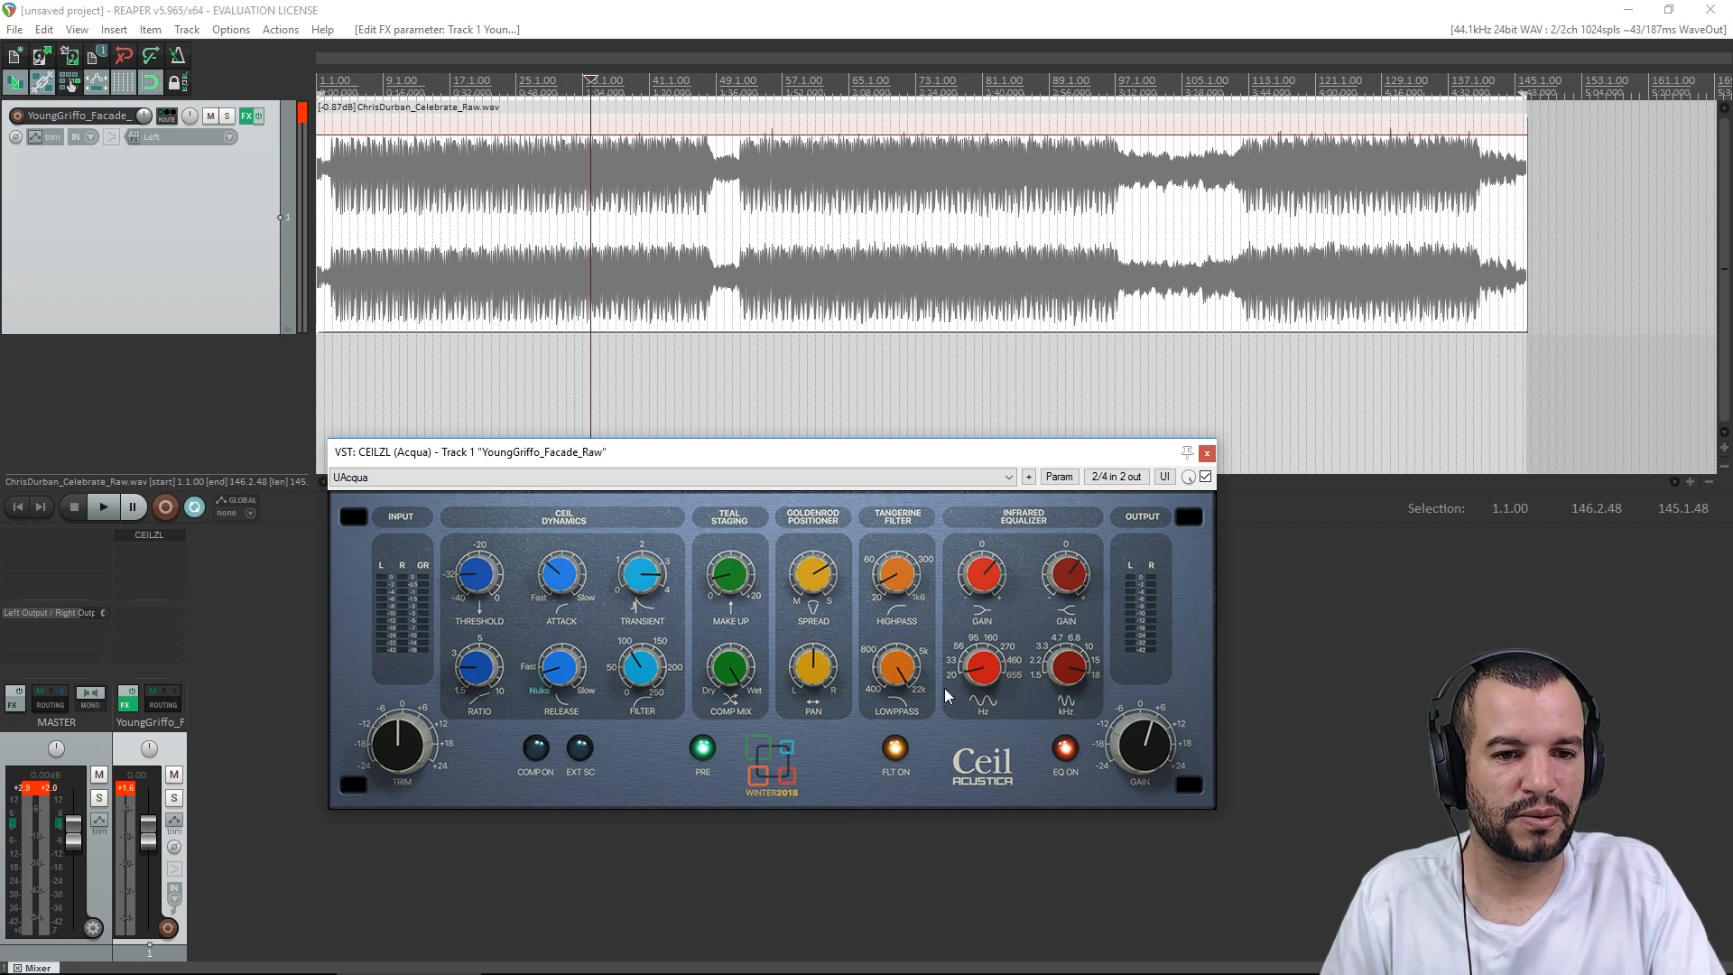
{"action": "scroll", "coordinate": [989, 669], "scroll_direction": "up", "scroll_amount": 2}
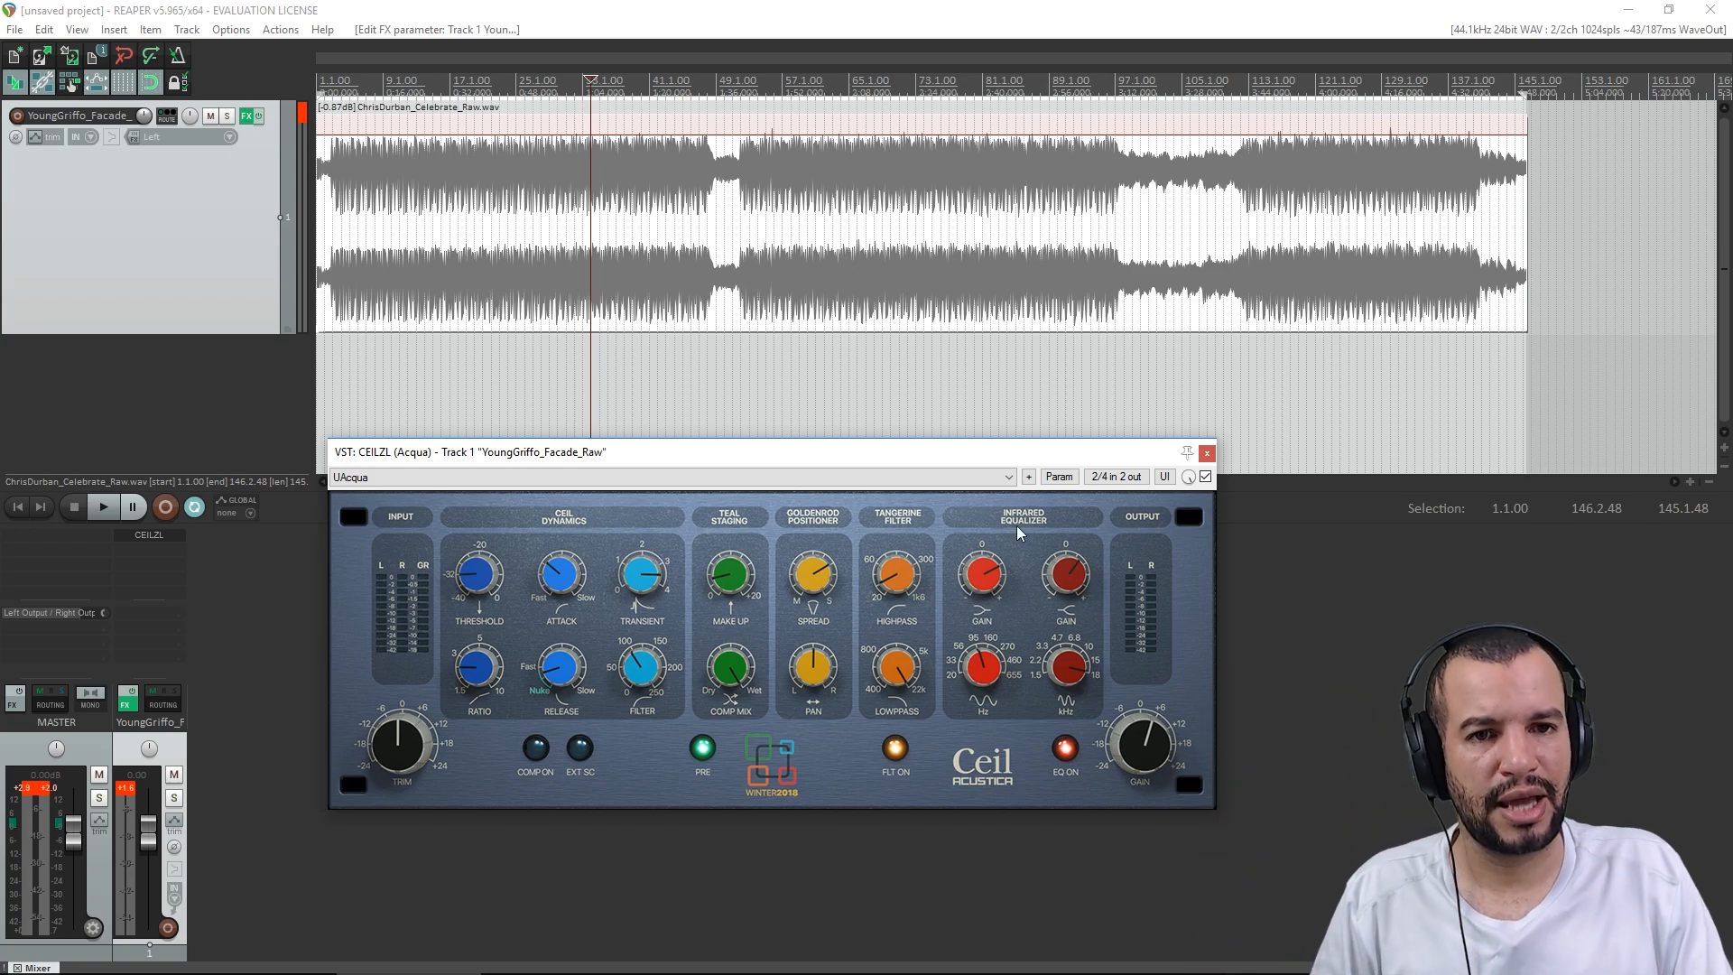
{"action": "left_click", "coordinate": [755, 8]}
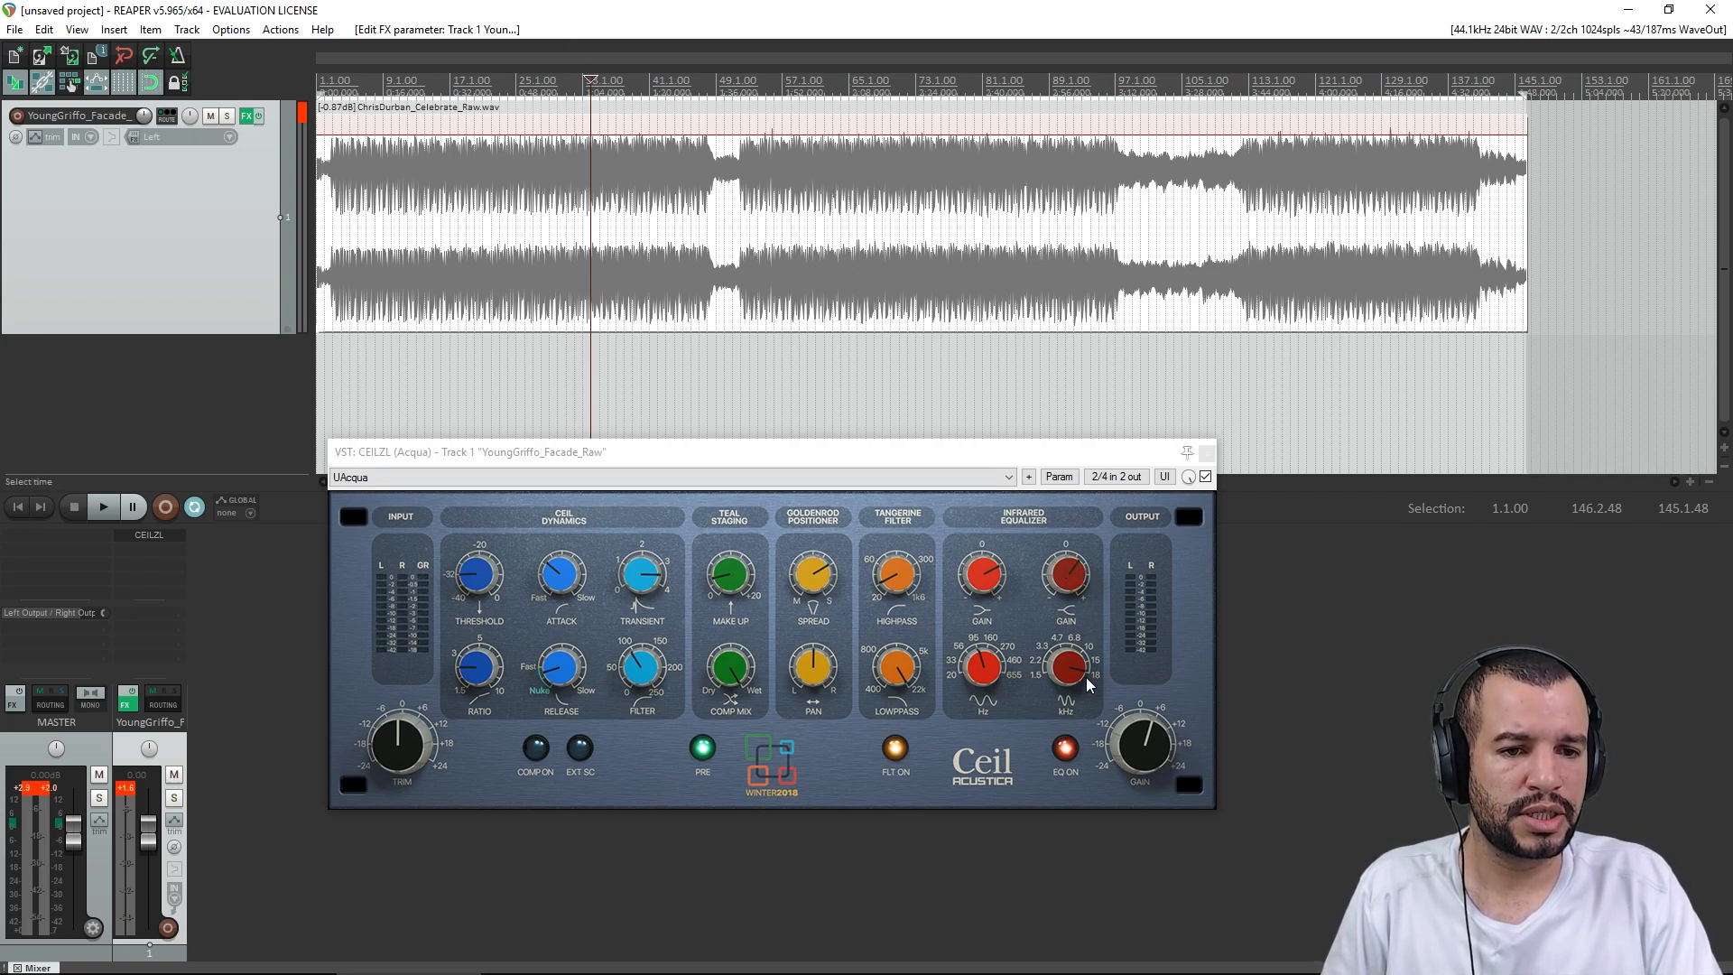
{"action": "left_click", "coordinate": [1071, 703]}
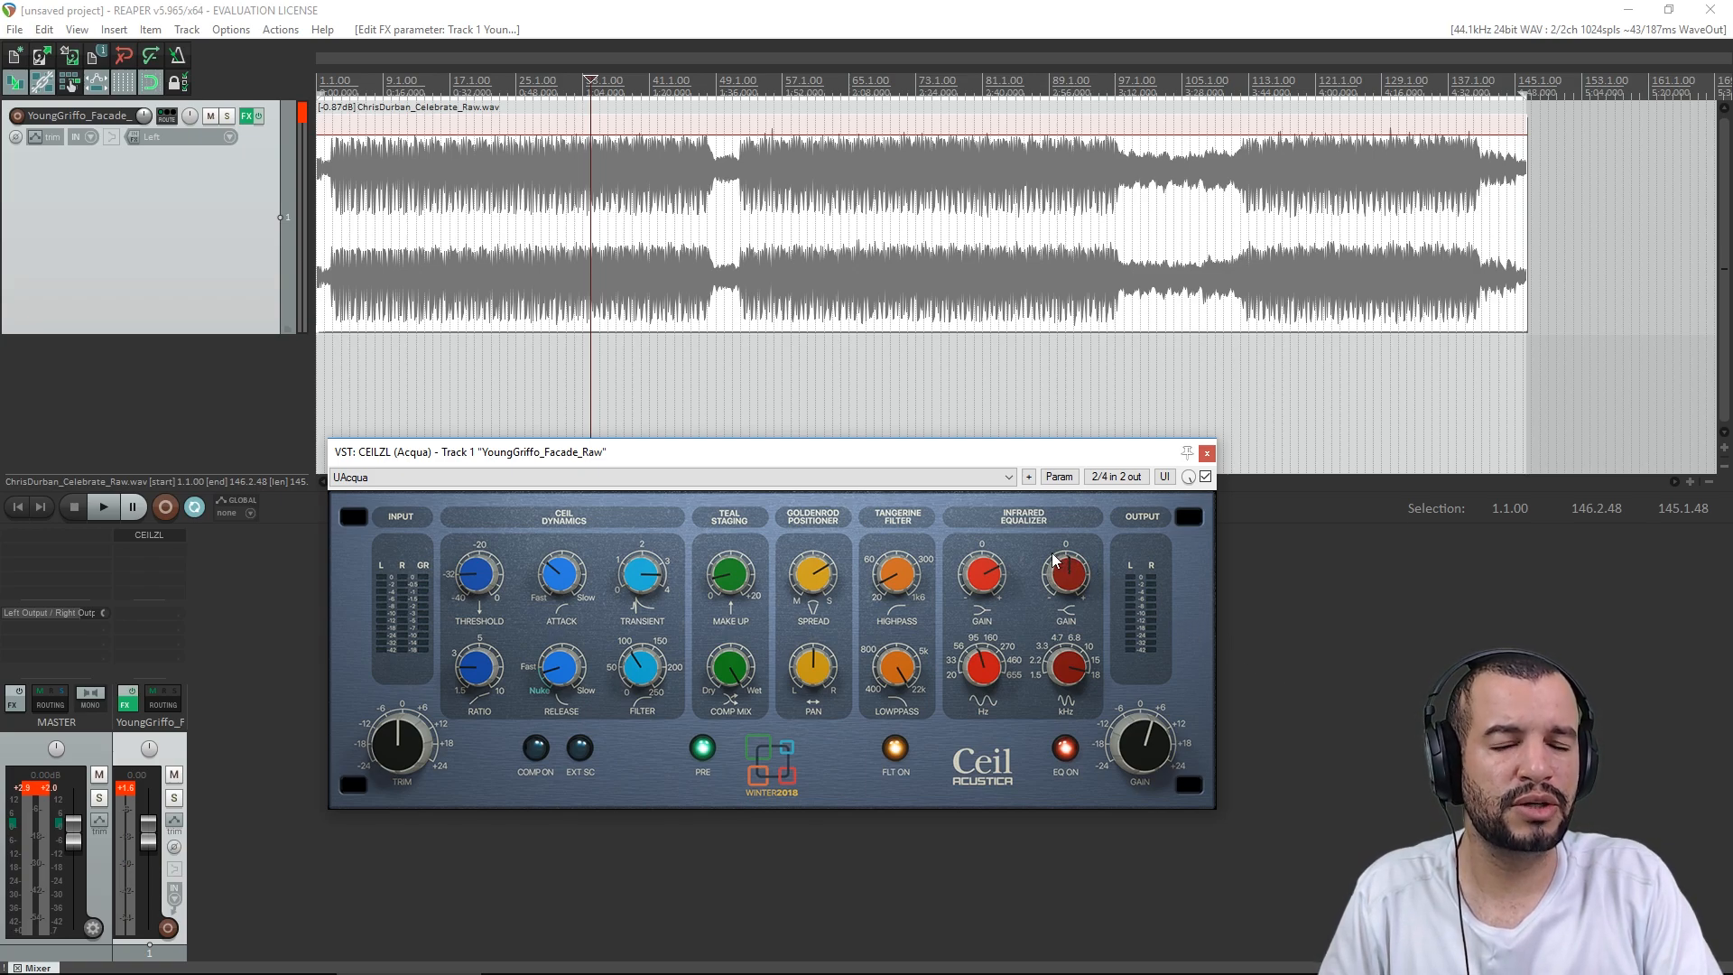
- Play from about bar 33 while raising the high band's gain slightly above 0 and easing back the low band's gain
{"action": "left_click", "coordinate": [549, 83]}
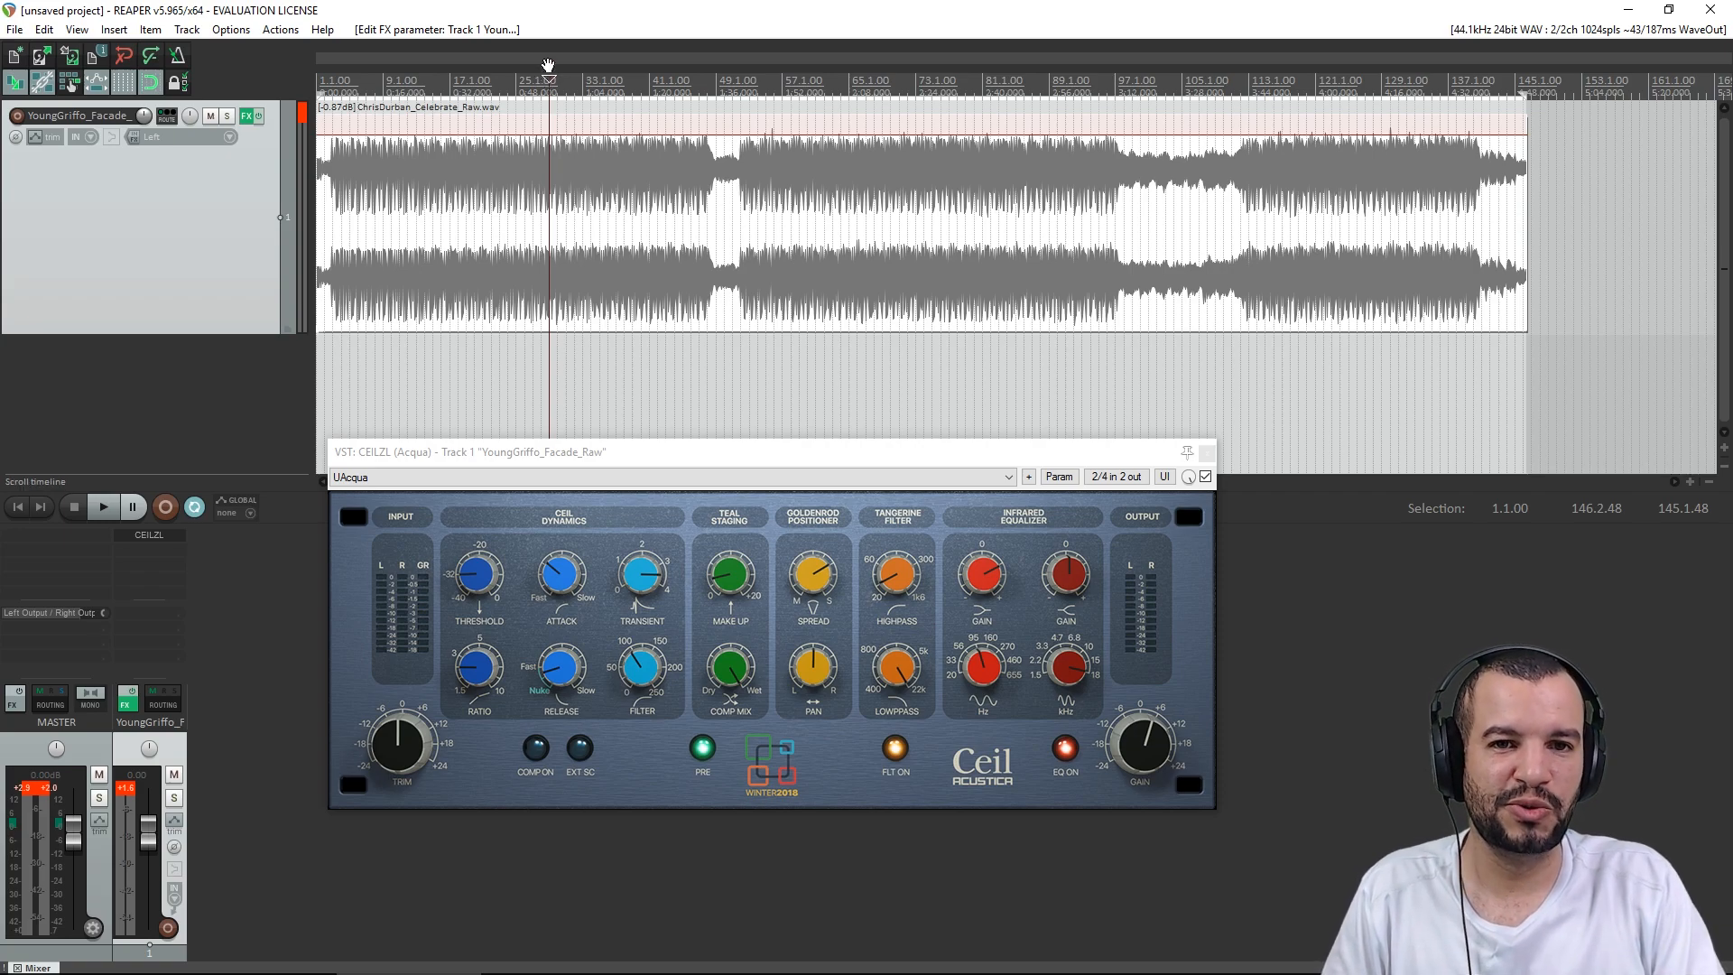
{"action": "left_click", "coordinate": [582, 83]}
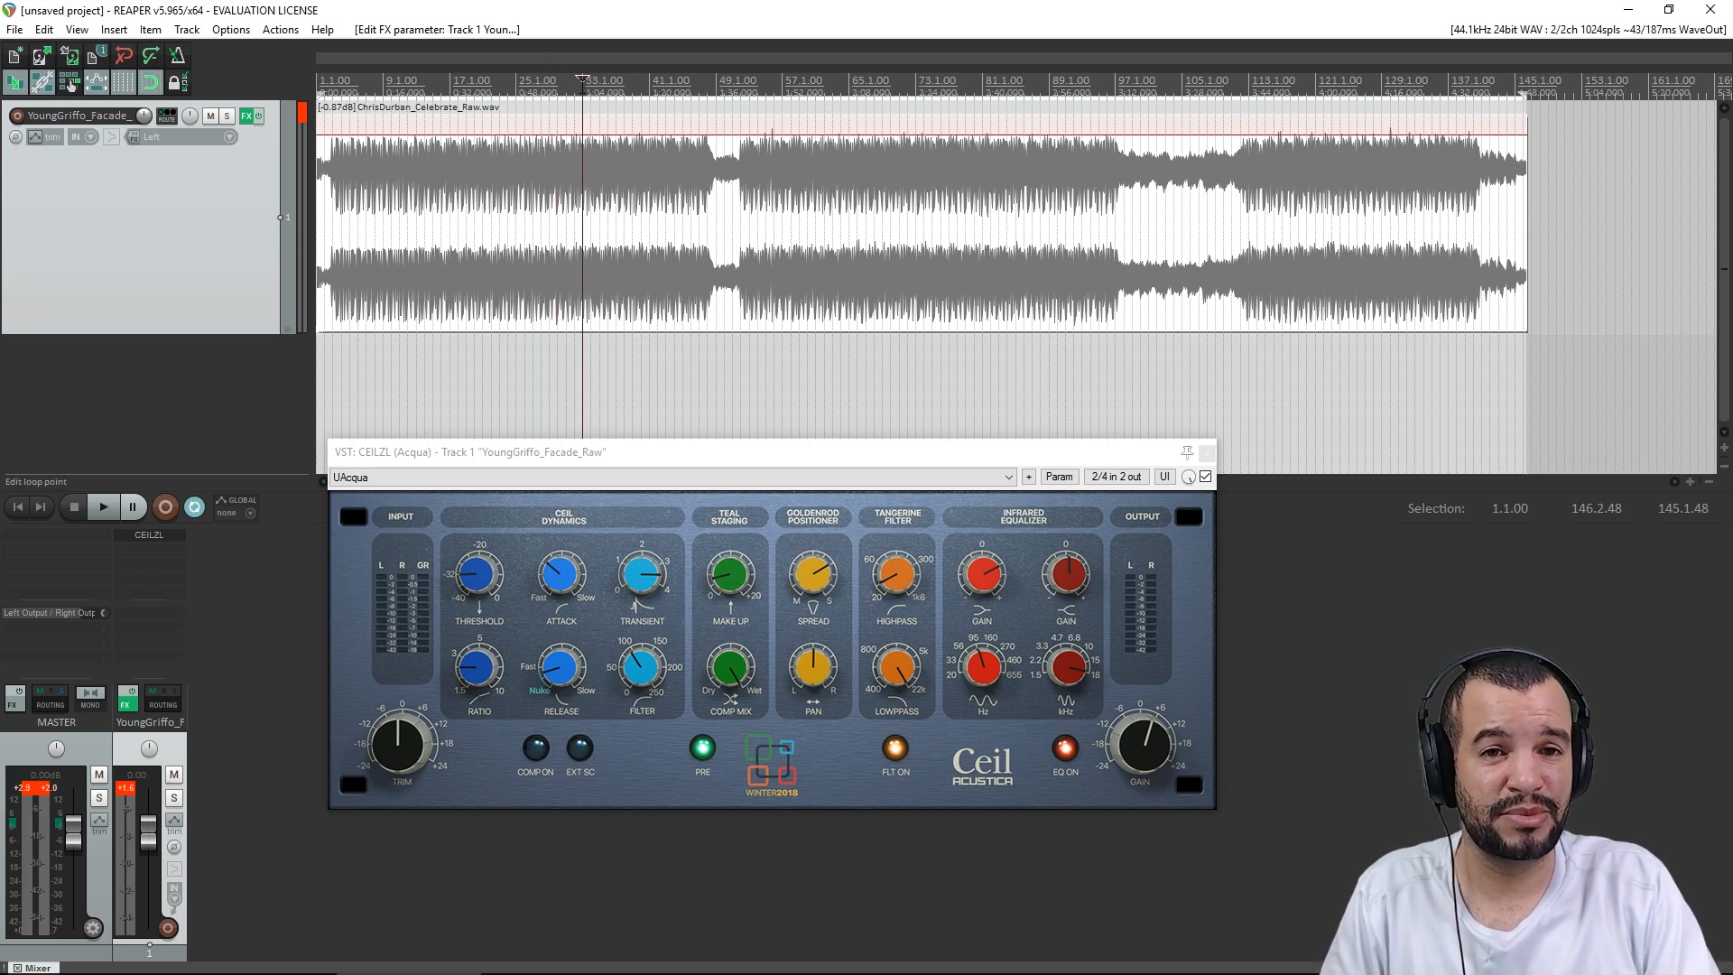
{"action": "key", "text": "space"}
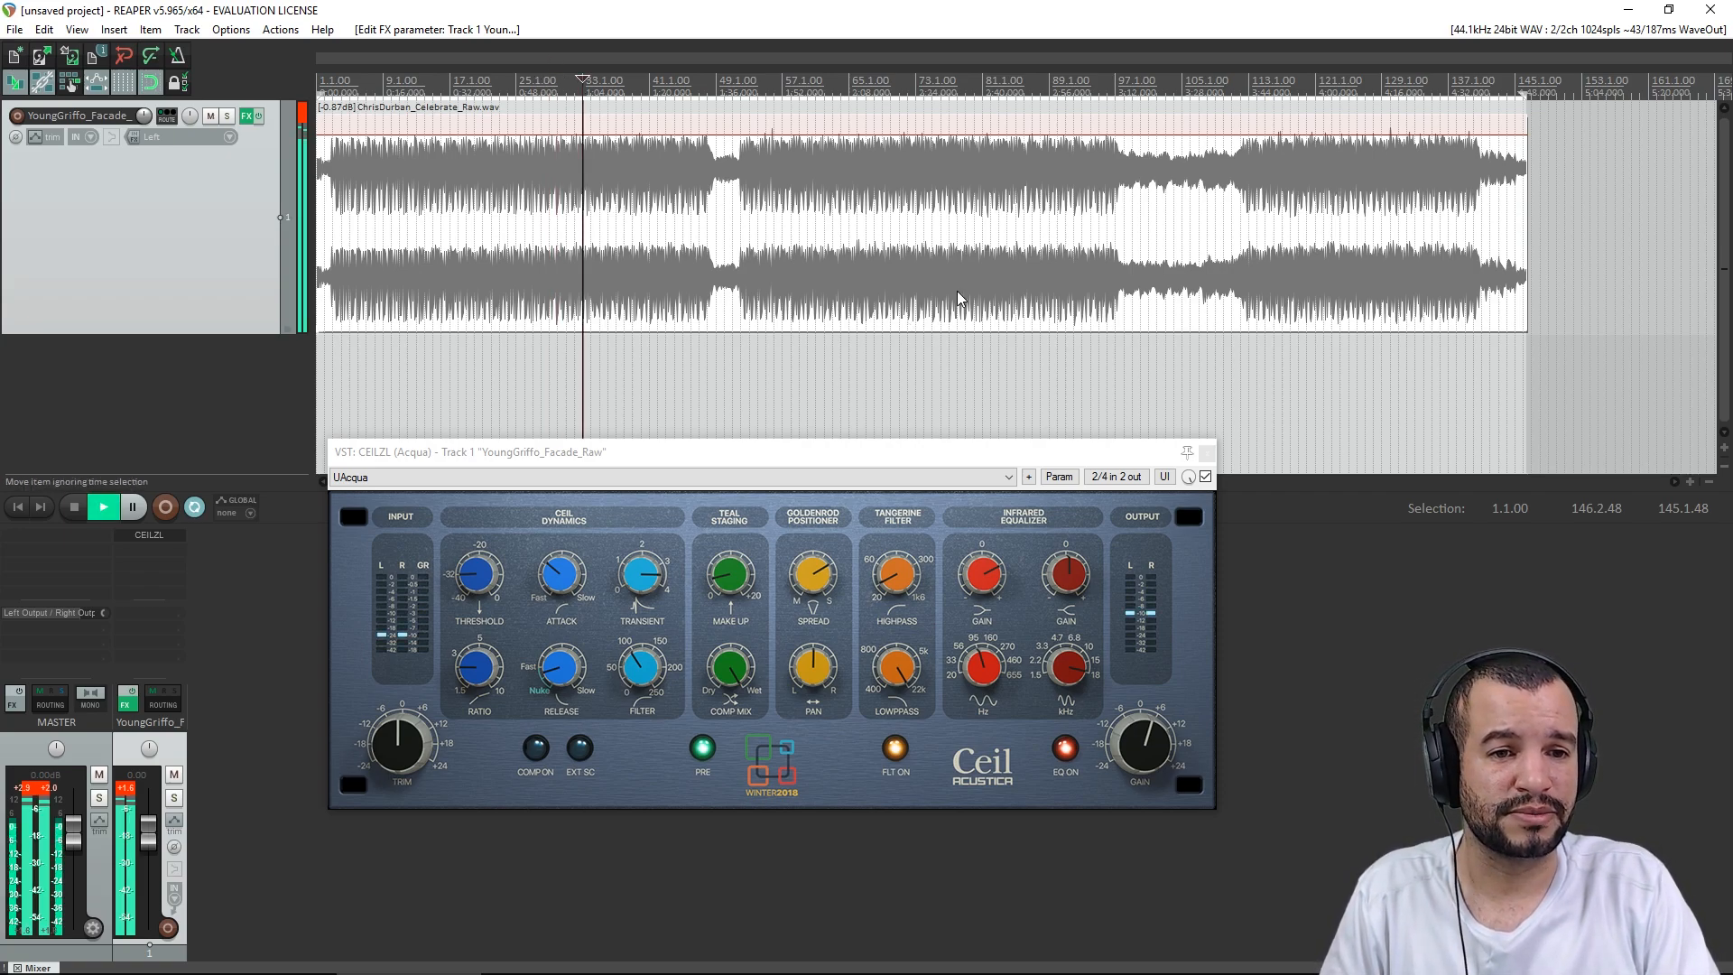
{"action": "left_click", "coordinate": [1083, 569]}
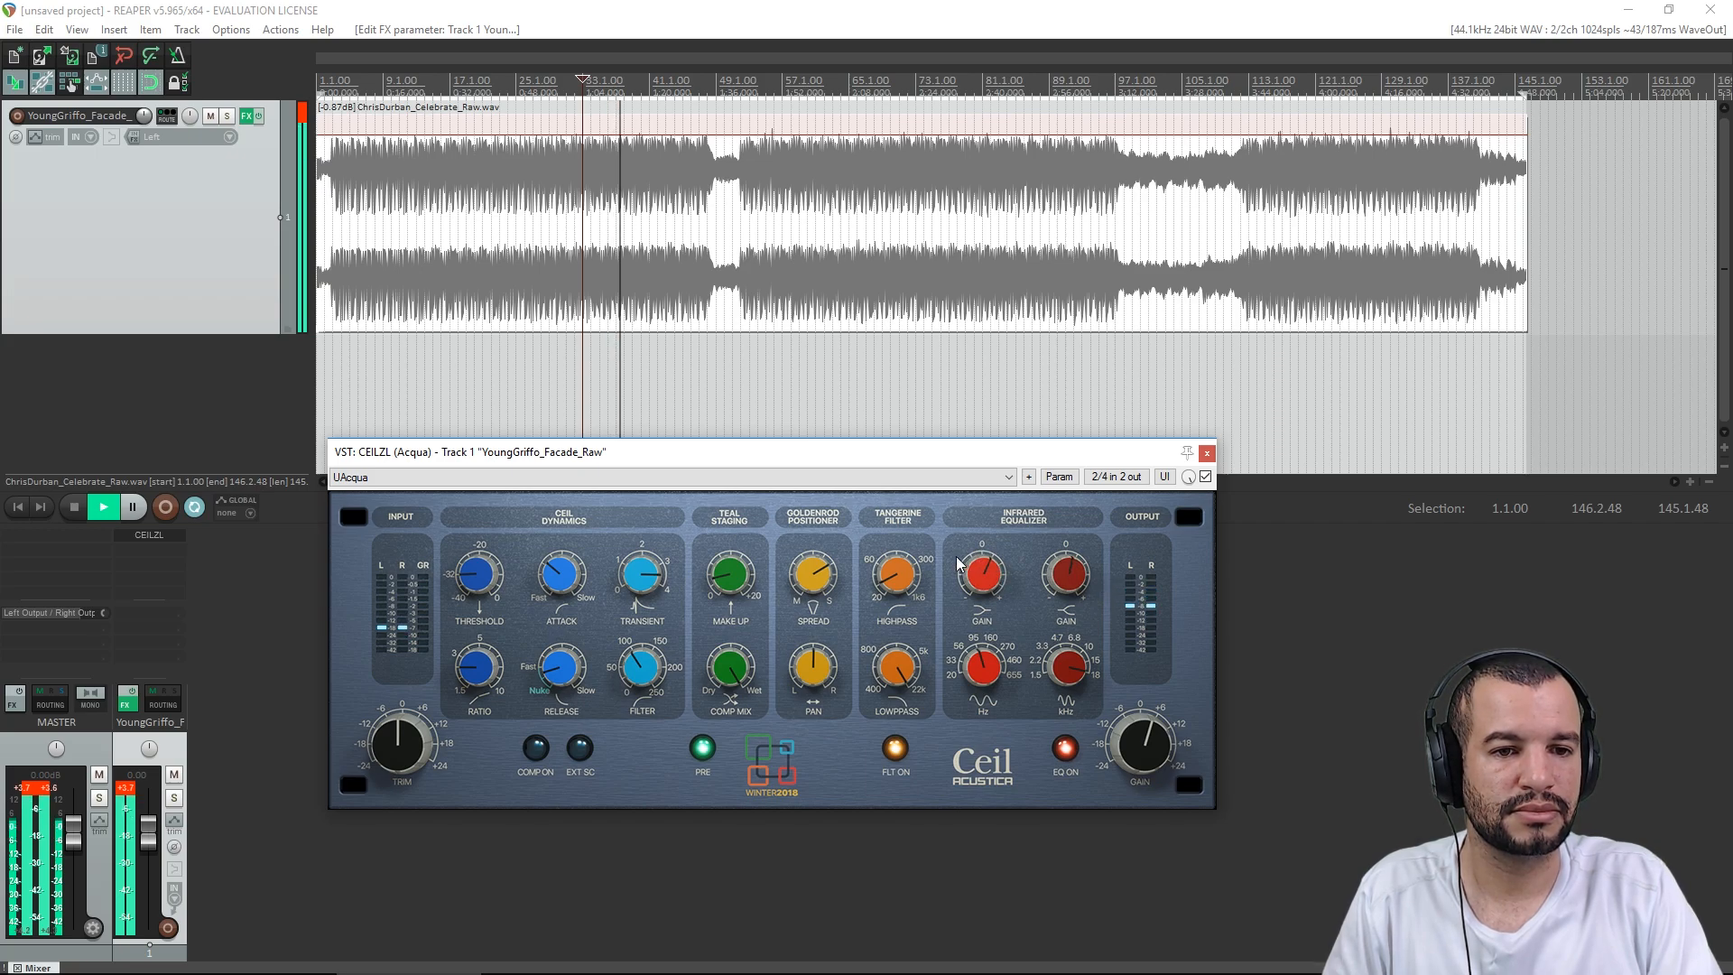
{"action": "key", "text": "space"}
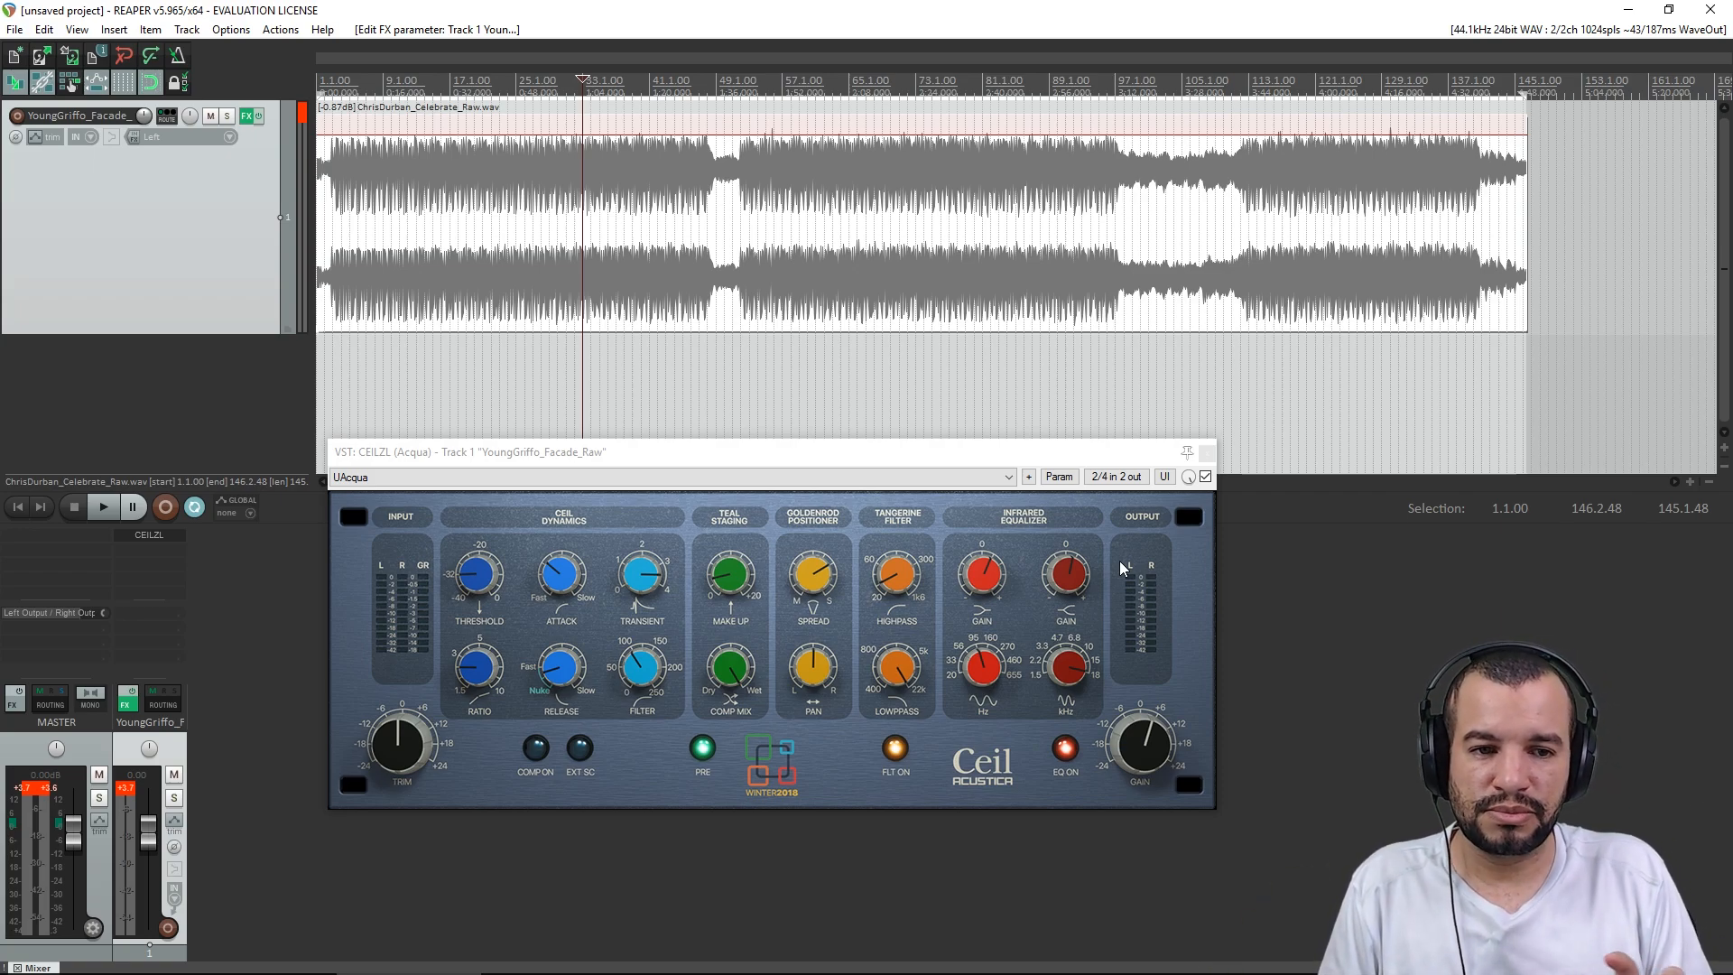
- Move the Ceil plug-in window slightly to the right and a little lower
{"action": "left_click", "coordinate": [1093, 695]}
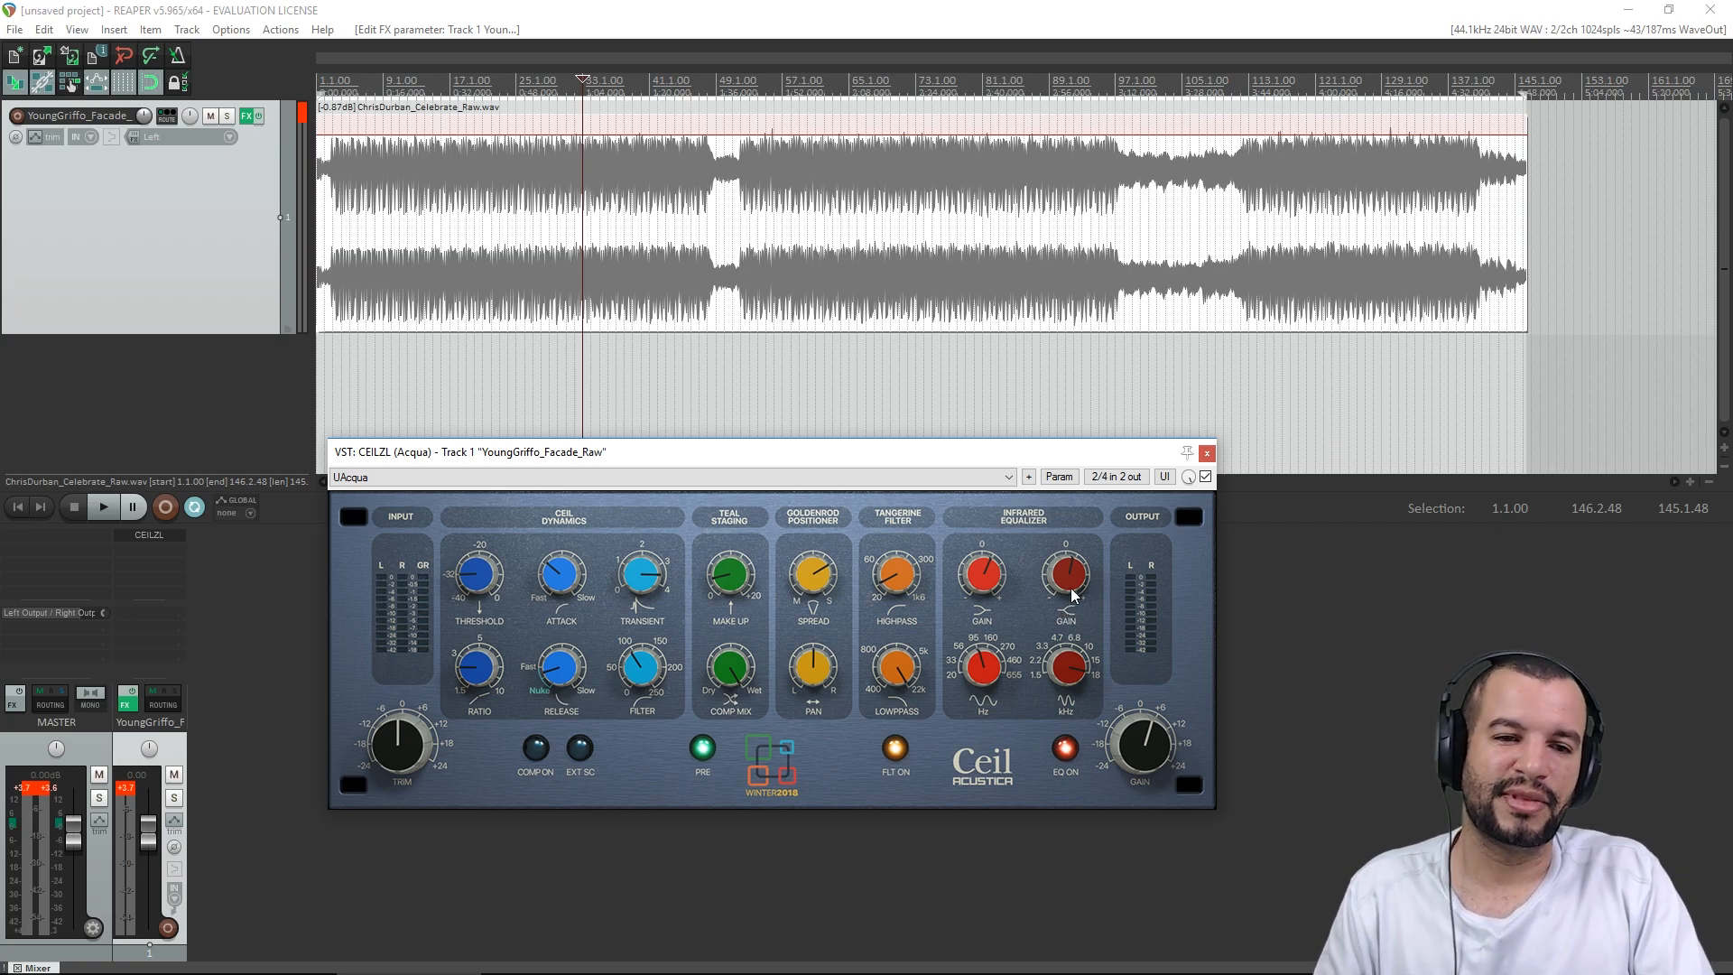
{"action": "left_click_drag", "start_coordinate": [1066, 456], "coordinate": [1151, 456]}
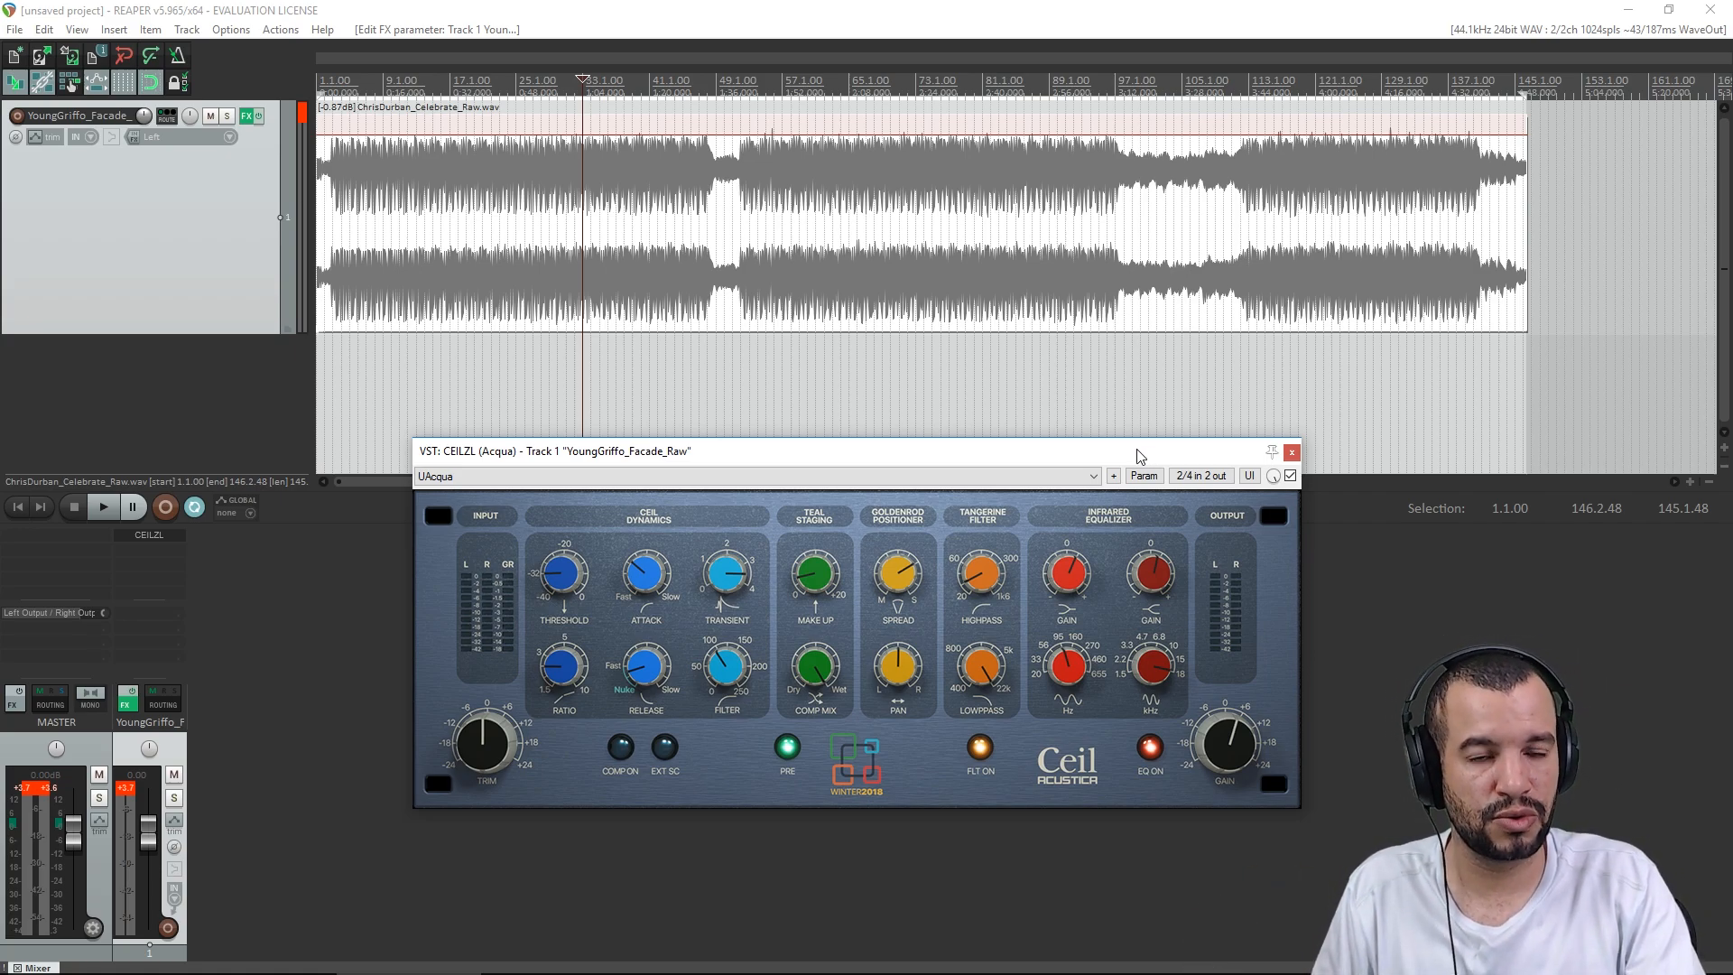
{"action": "left_click_drag", "start_coordinate": [1129, 448], "coordinate": [1104, 476]}
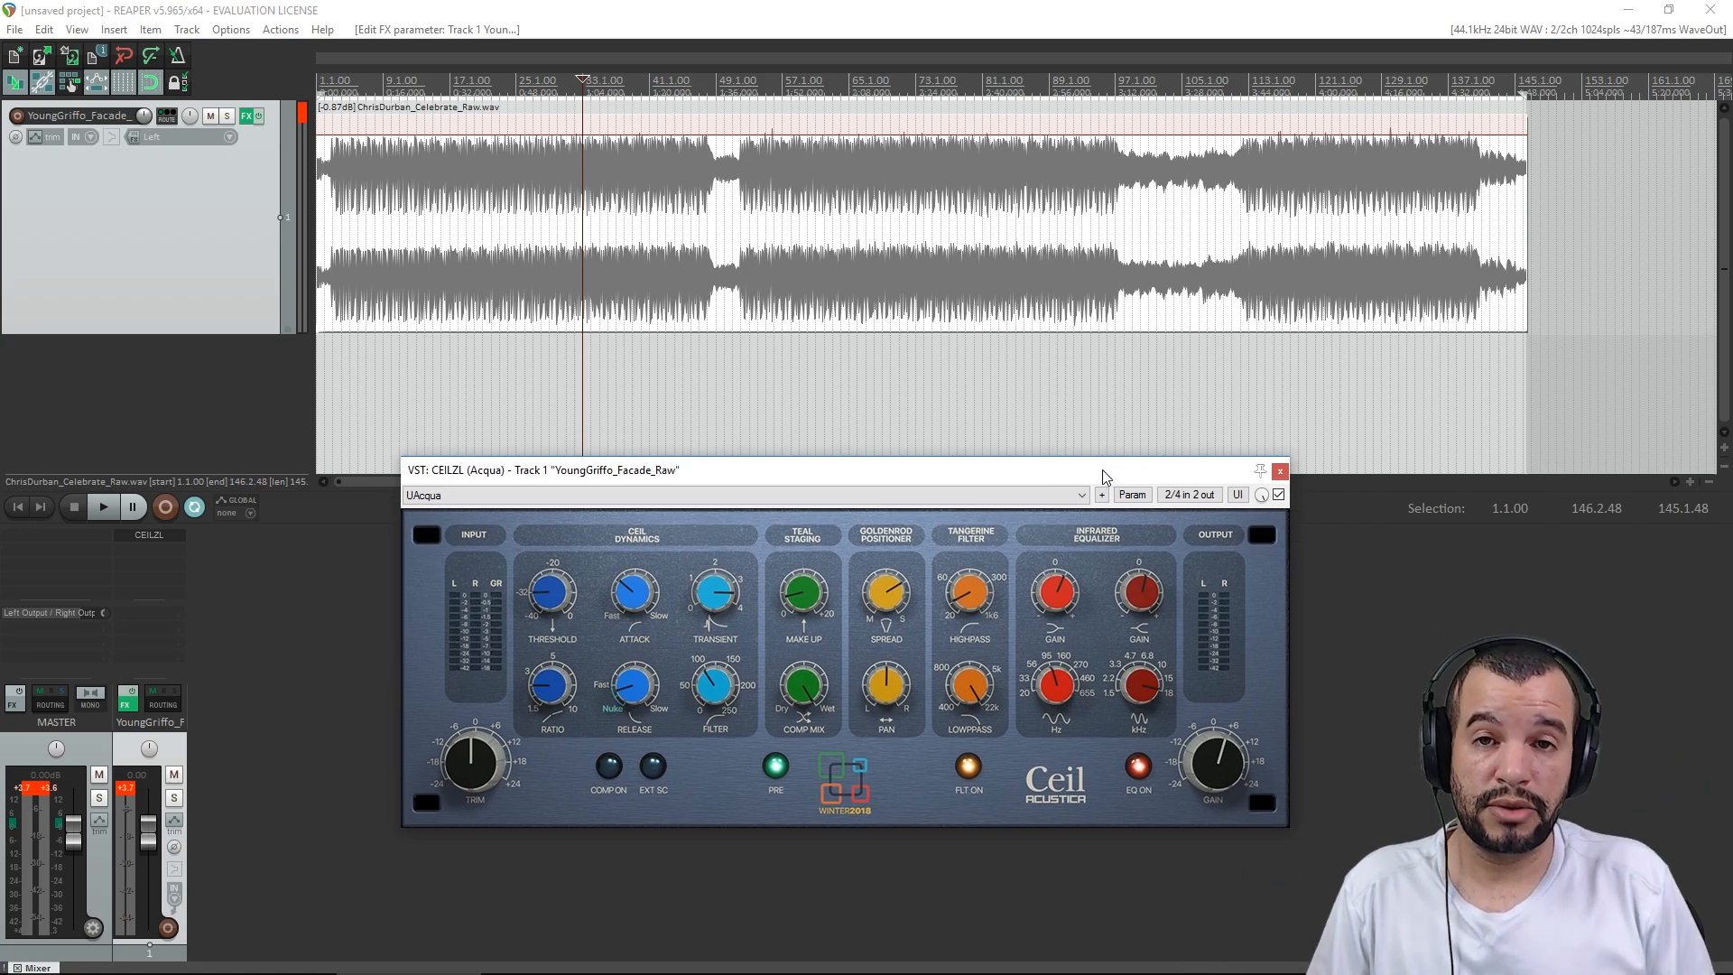